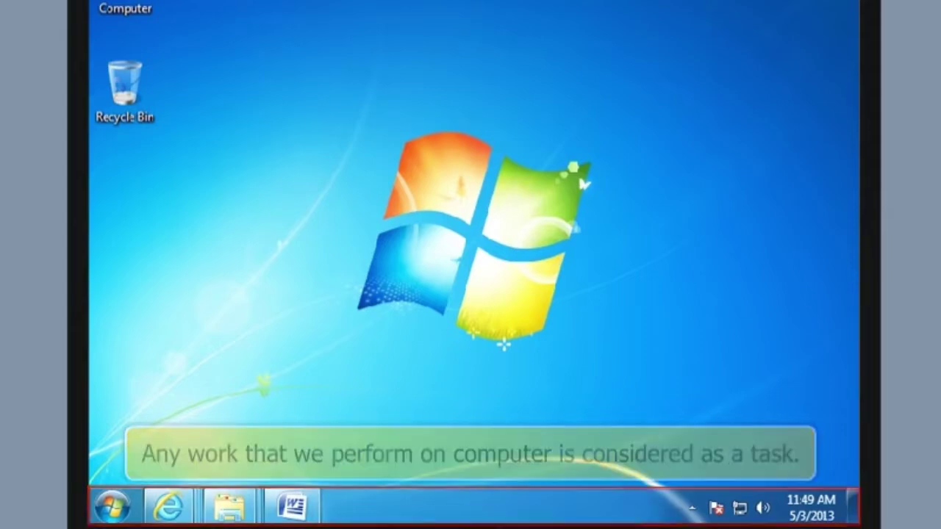
- Open Local Disk (D:) from Computer and create a new folder there
{"action": "key", "text": "super+Tab"}
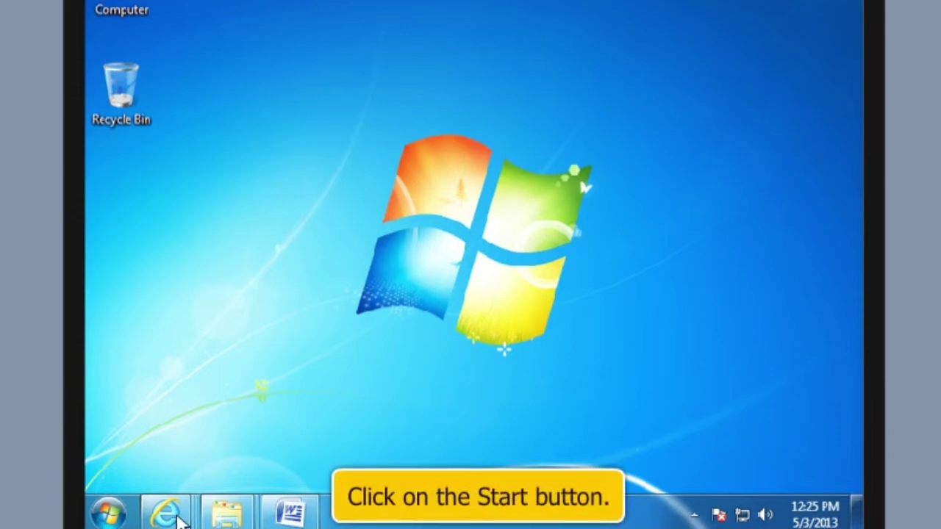
{"action": "left_click", "coordinate": [108, 514]}
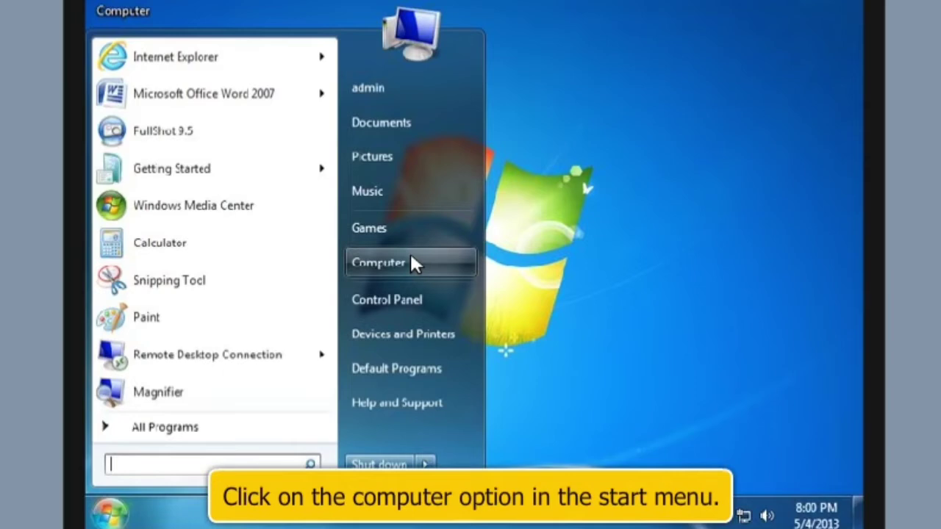
{"action": "left_click", "coordinate": [412, 259]}
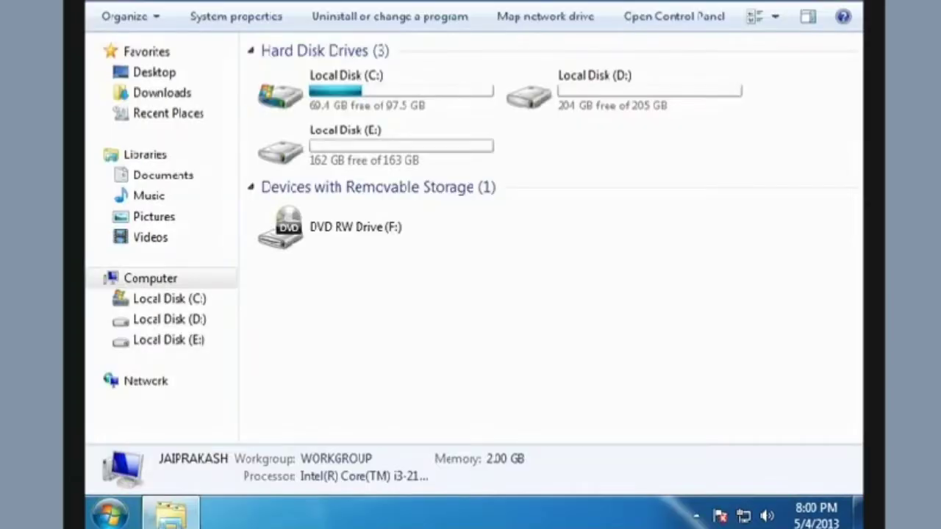
{"action": "double_click", "coordinate": [644, 73]}
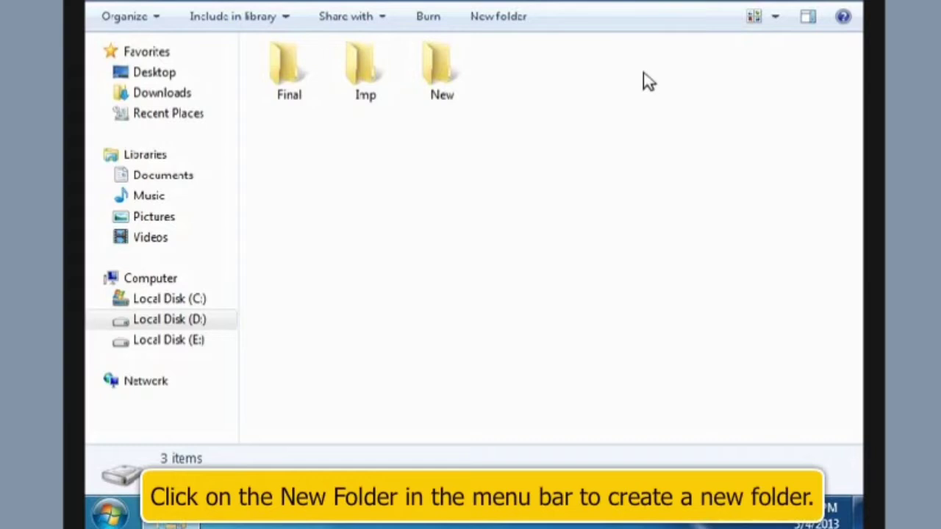
{"action": "left_click", "coordinate": [496, 22]}
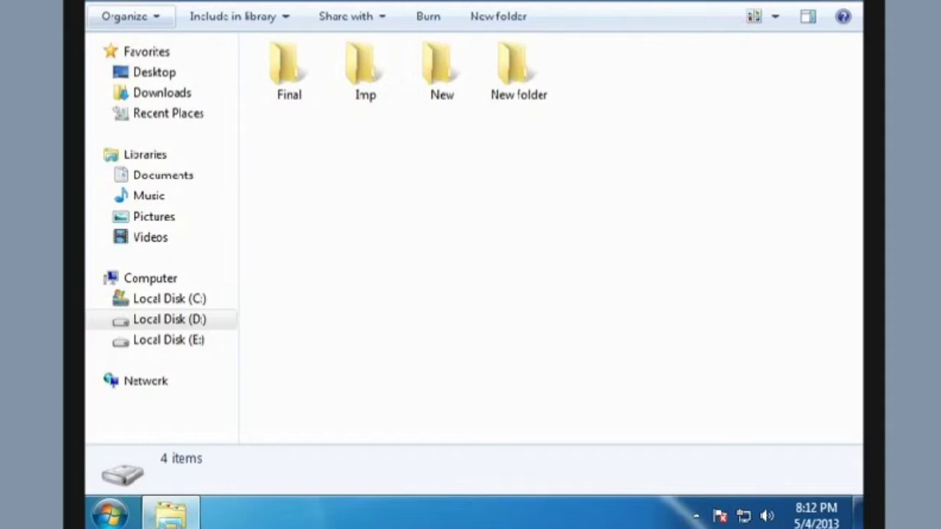
- Create a new folder in the empty area of Local Disk (D:) and rename it with the person's first name
{"action": "right_click", "coordinate": [516, 196]}
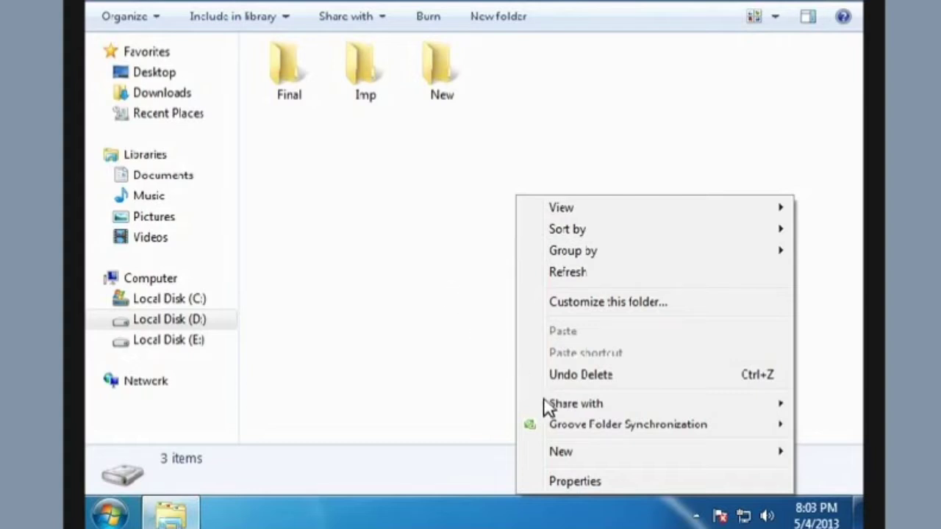
{"action": "mouse_move", "coordinate": [581, 450]}
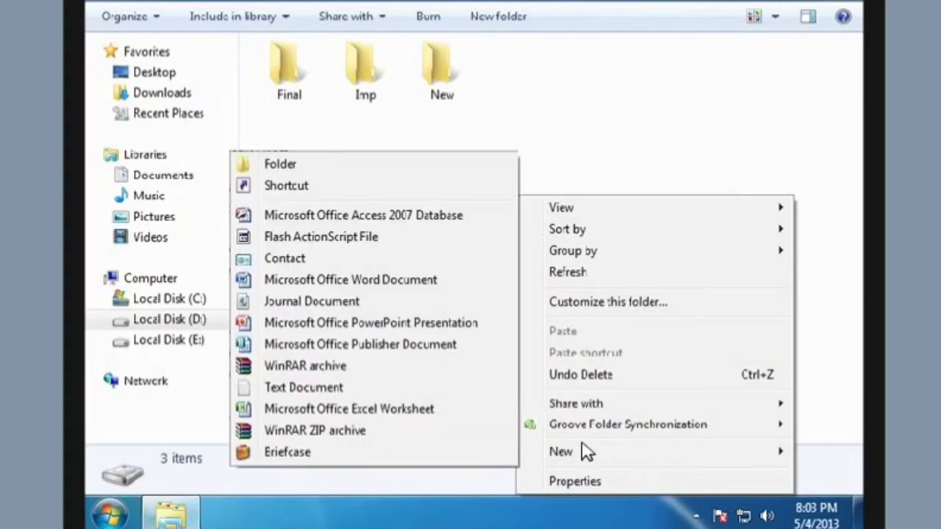
{"action": "left_click", "coordinate": [309, 163]}
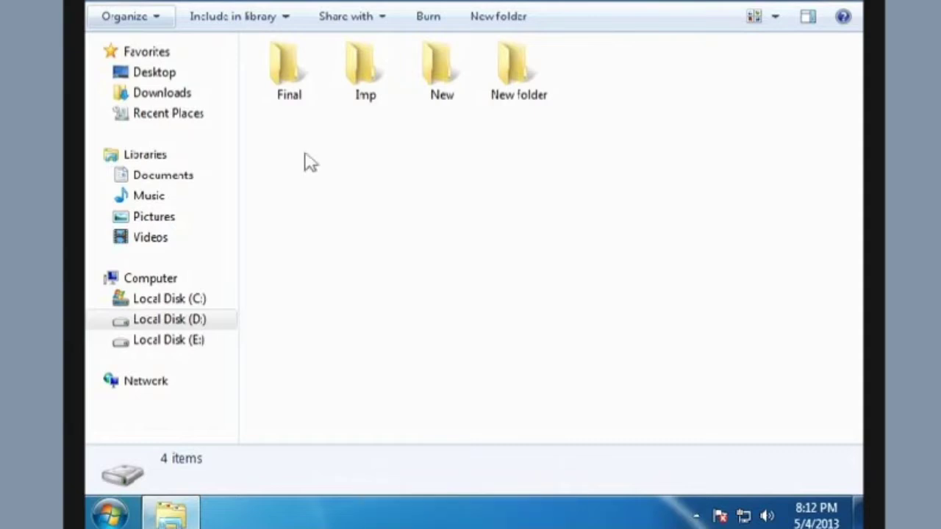
{"action": "left_click", "coordinate": [507, 64]}
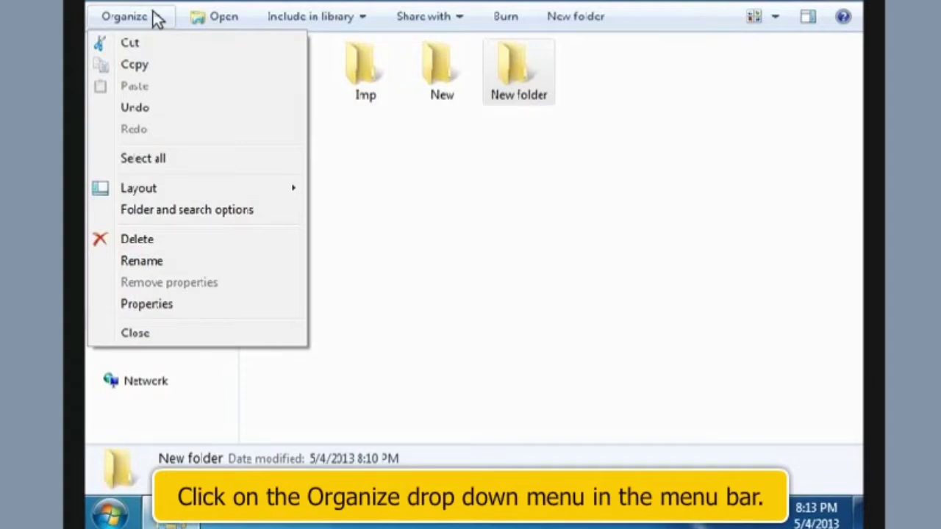
{"action": "left_click", "coordinate": [175, 261]}
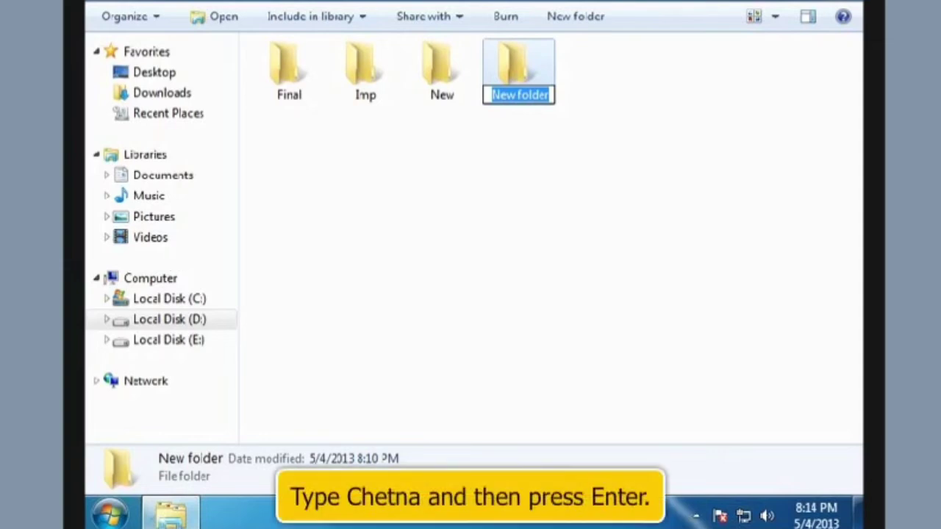
{"action": "type", "text": "Chetna"}
{"action": "key", "text": "Return"}
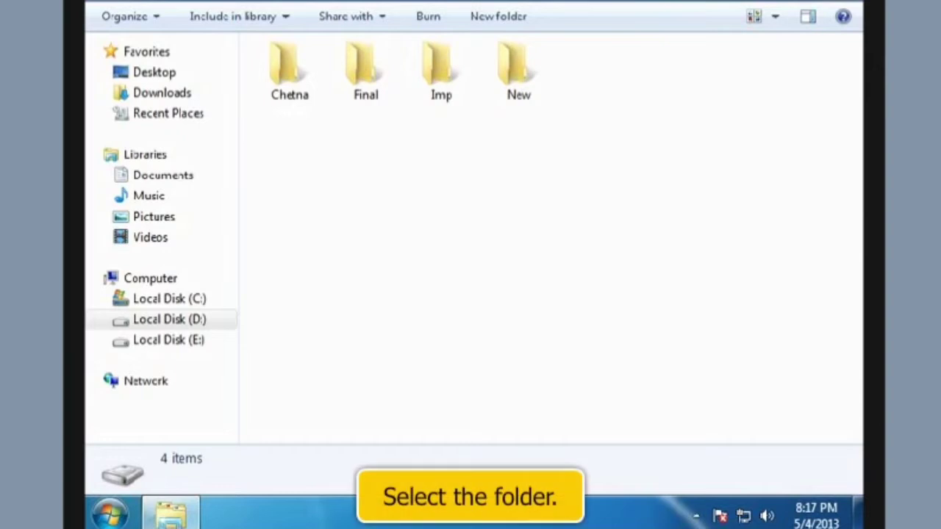
- Copy the renamed folder from Local Disk (D:) and paste it into Local Disk (E:)
{"action": "left_click", "coordinate": [283, 60]}
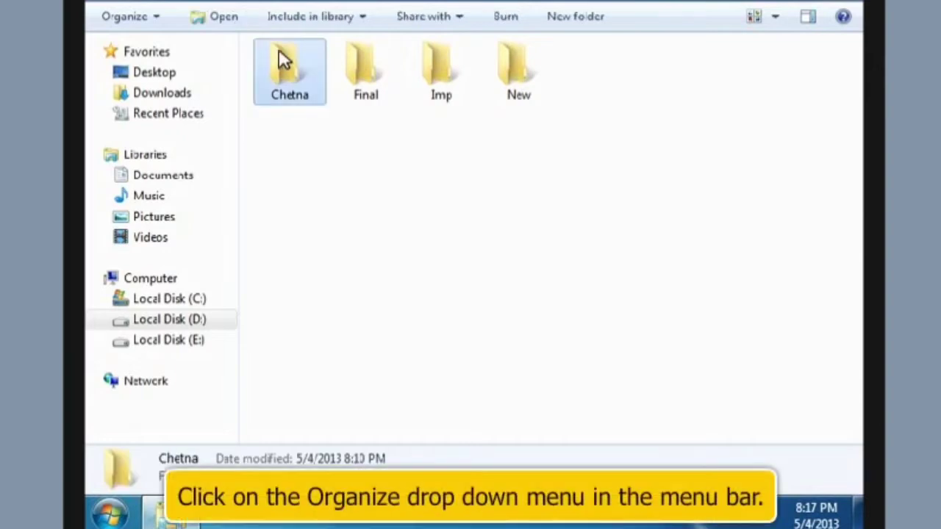
{"action": "left_click", "coordinate": [153, 16]}
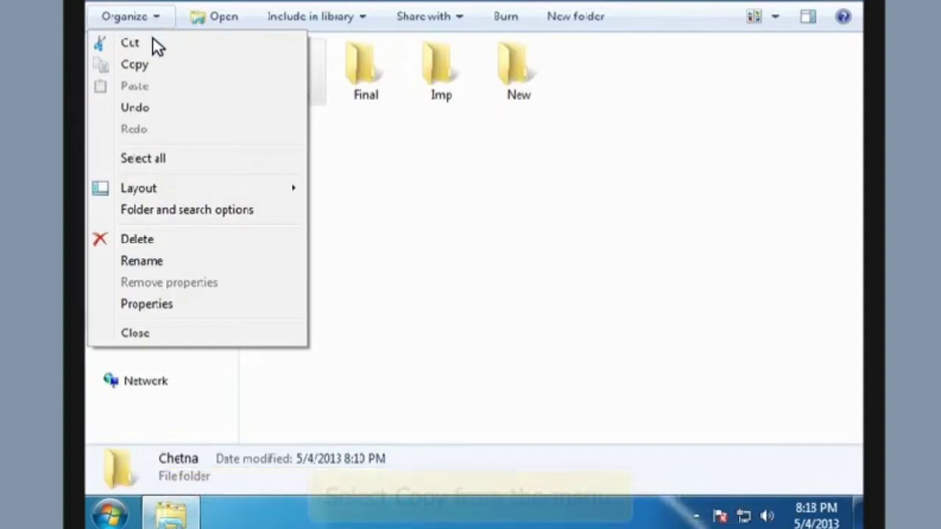
{"action": "left_click", "coordinate": [134, 65]}
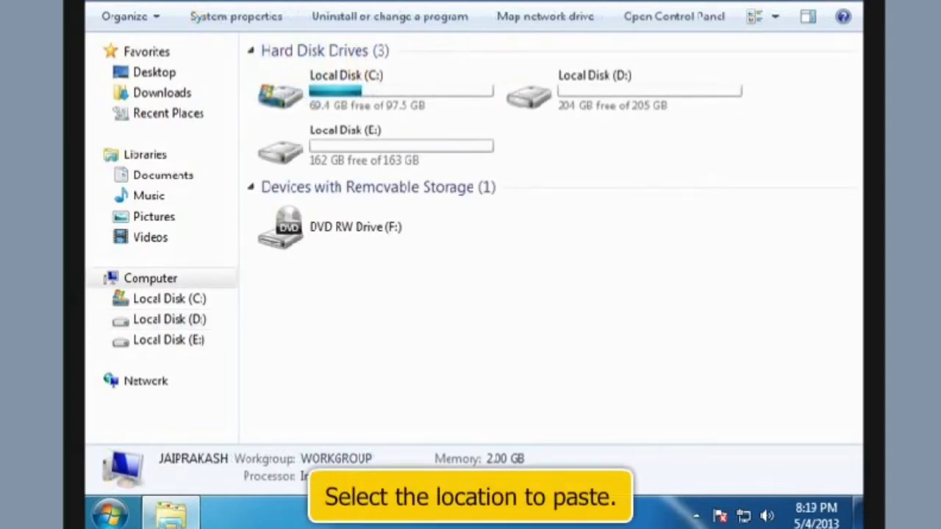
{"action": "double_click", "coordinate": [278, 150]}
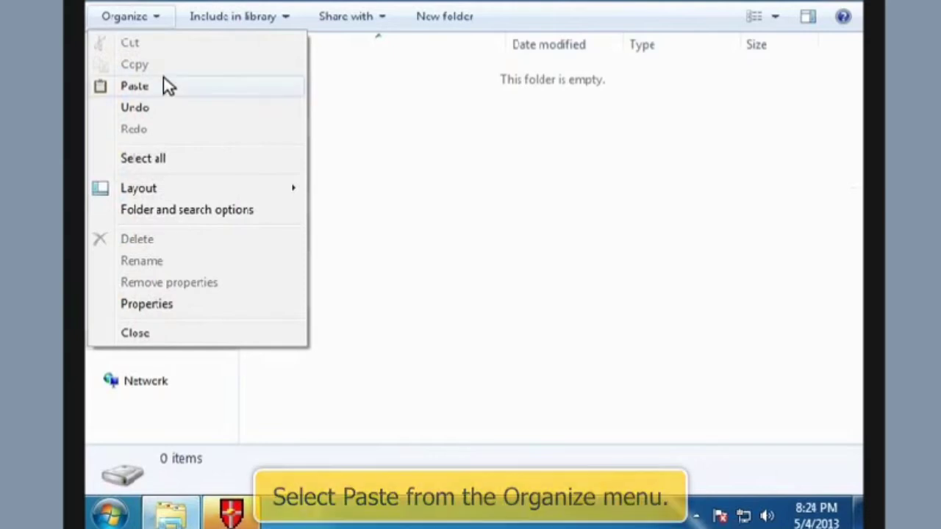
{"action": "left_click", "coordinate": [134, 85]}
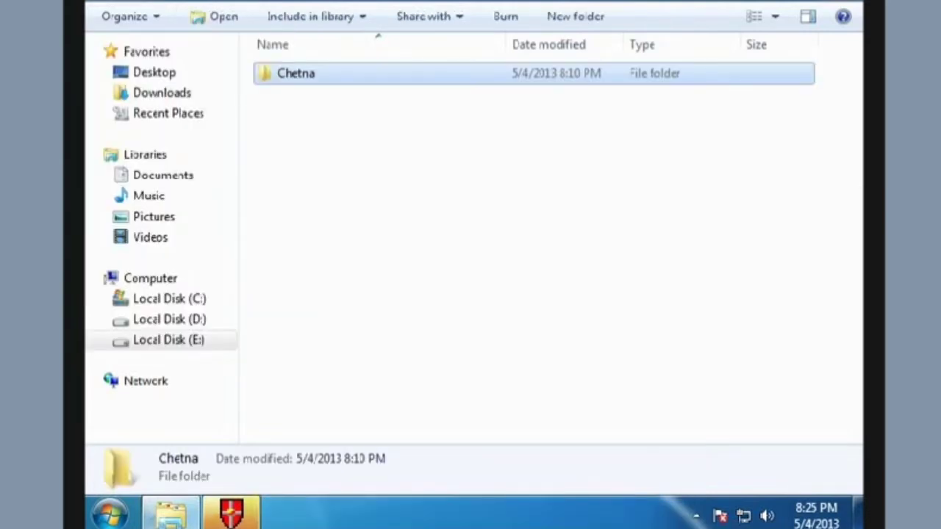
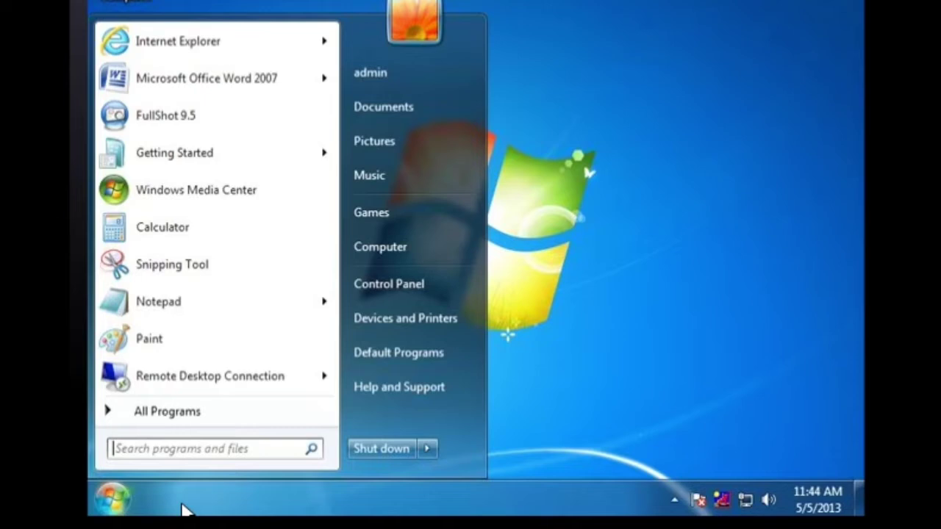
- Launch Paint from the Accessories group of the installed programs
{"action": "left_click", "coordinate": [209, 411]}
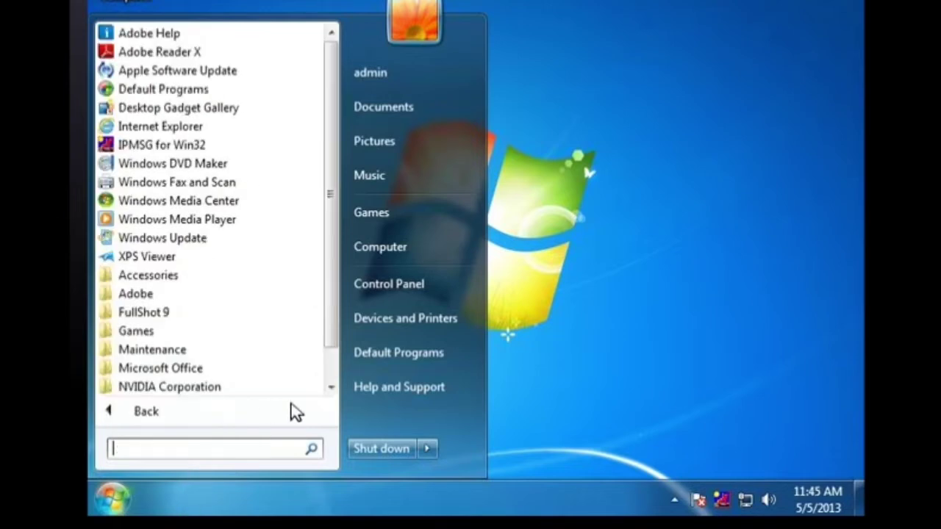
{"action": "left_click", "coordinate": [184, 275]}
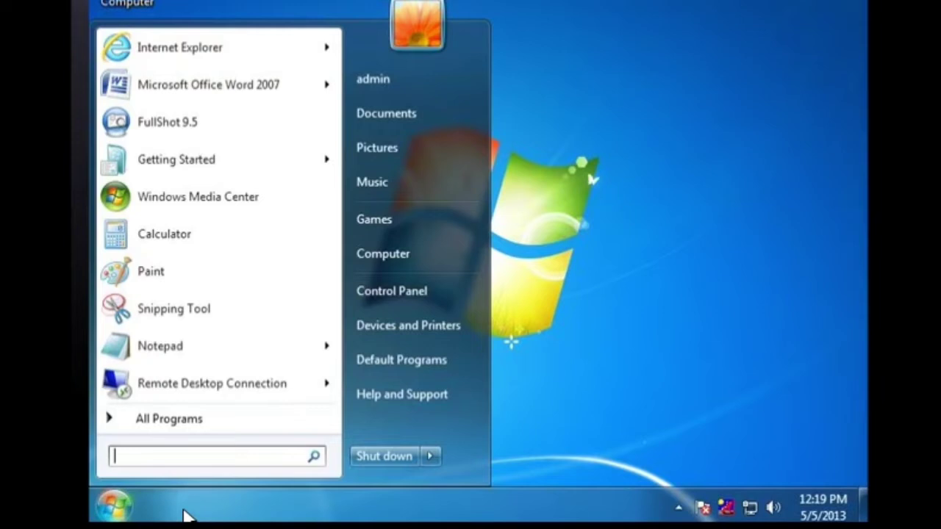
{"action": "left_click", "coordinate": [215, 418]}
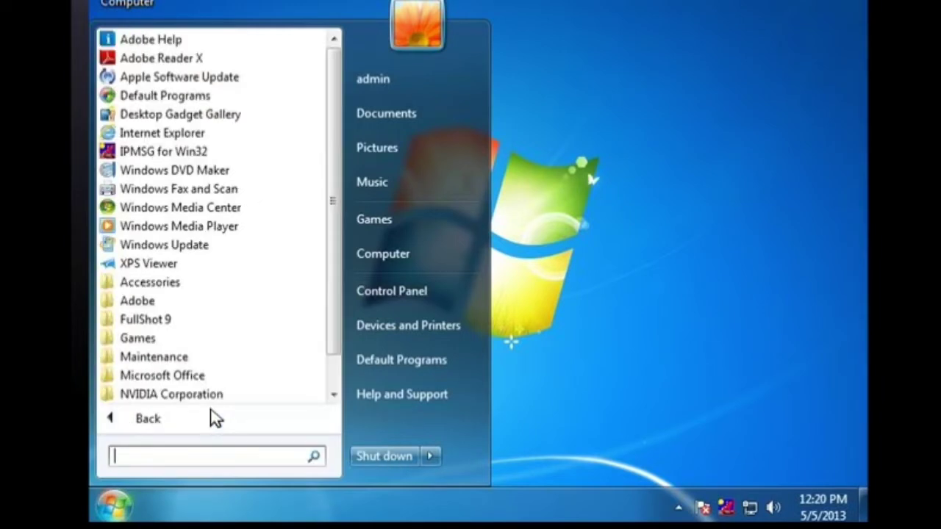
{"action": "left_click", "coordinate": [187, 282]}
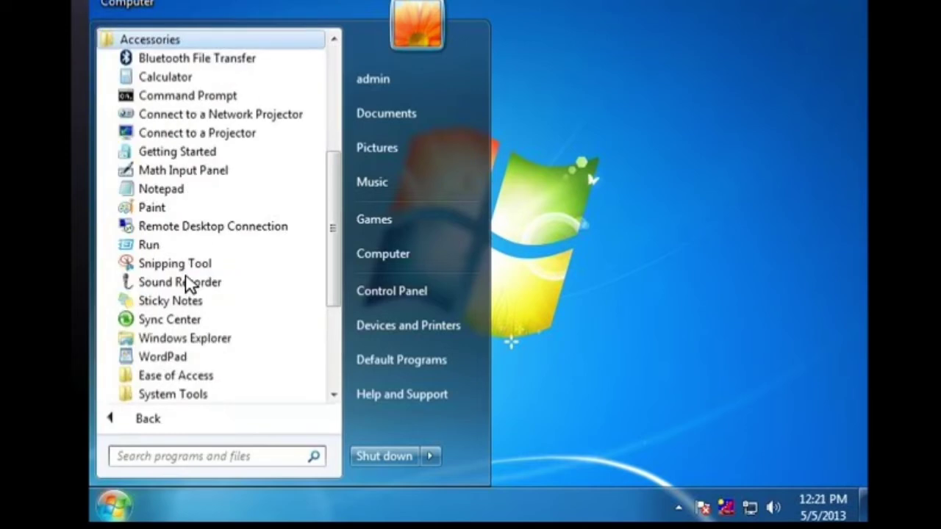
{"action": "left_click", "coordinate": [177, 207]}
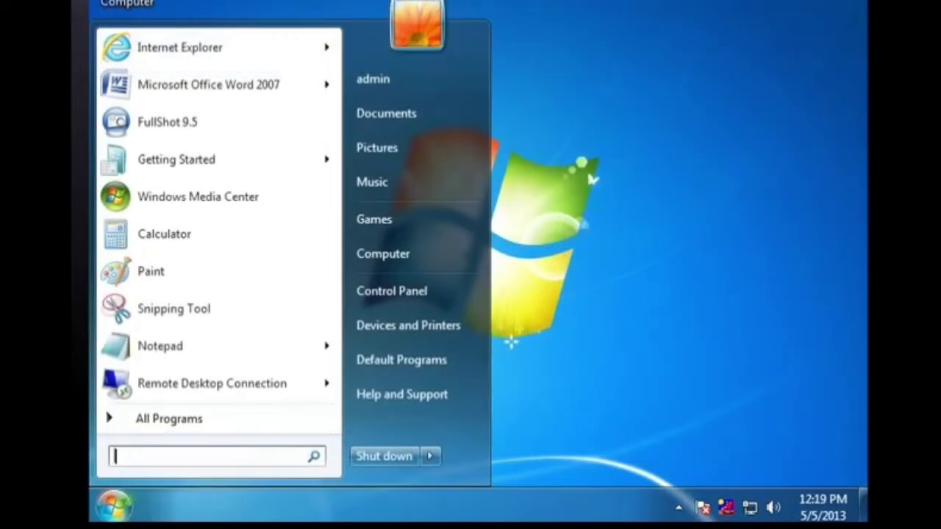
- Search the installed programs for "paint" and open Paint
{"action": "type", "text": "paint"}
{"action": "left_click", "coordinate": [149, 78]}
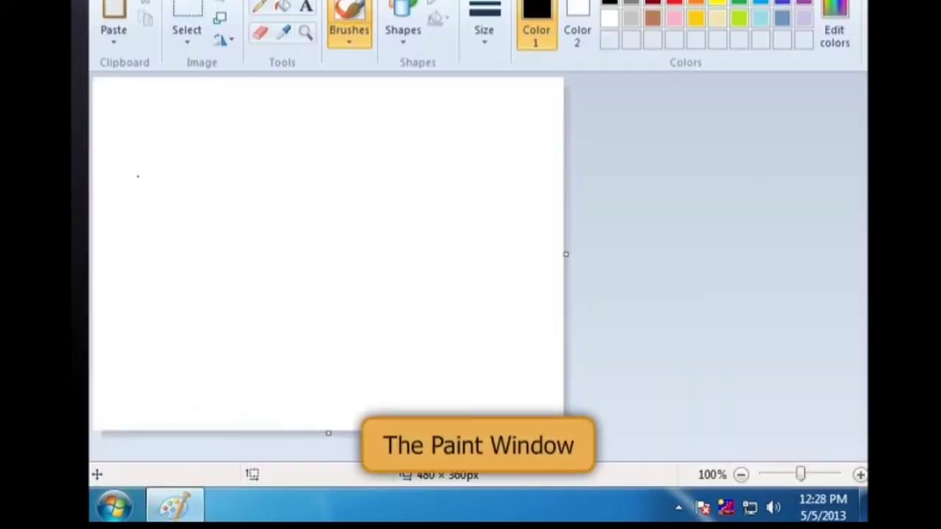
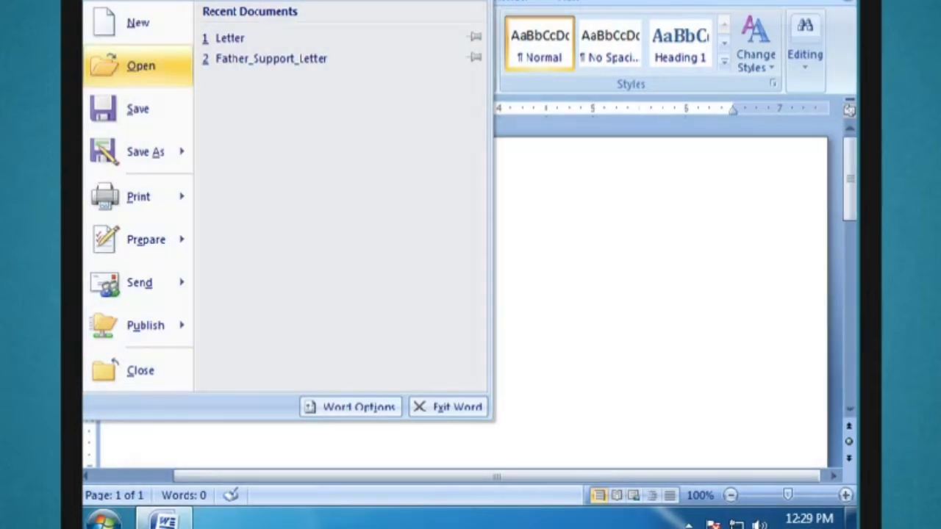
- Look through Word's Print and Publish options and the Page Layout and References commands
{"action": "mouse_move", "coordinate": [138, 196]}
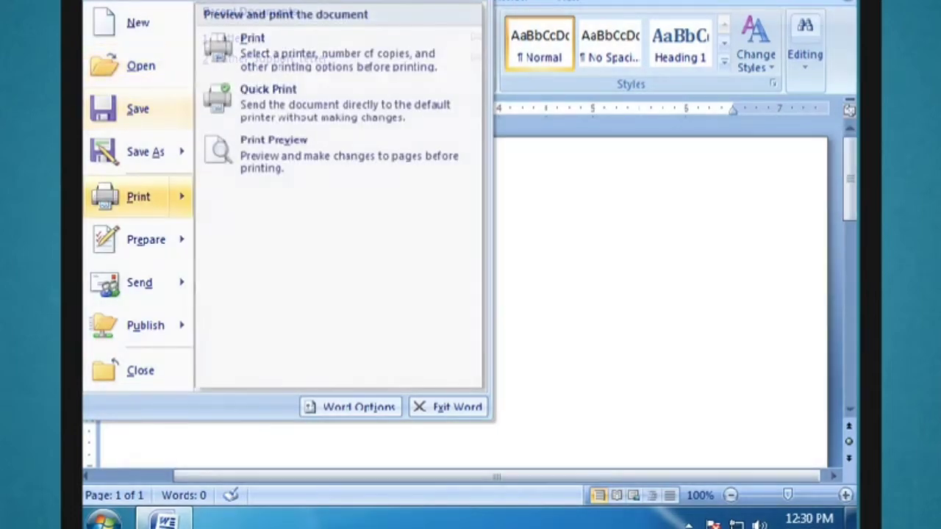
{"action": "mouse_move", "coordinate": [145, 325]}
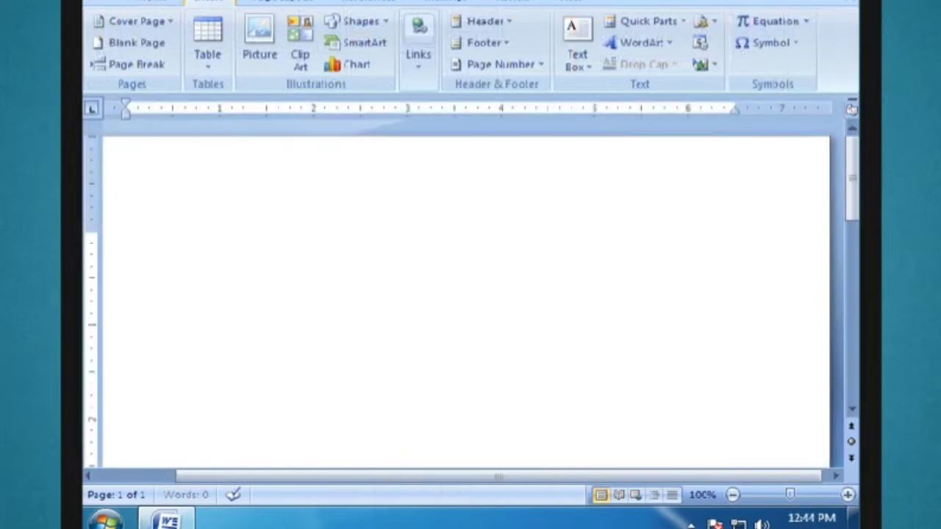
{"action": "left_click", "coordinate": [282, 2]}
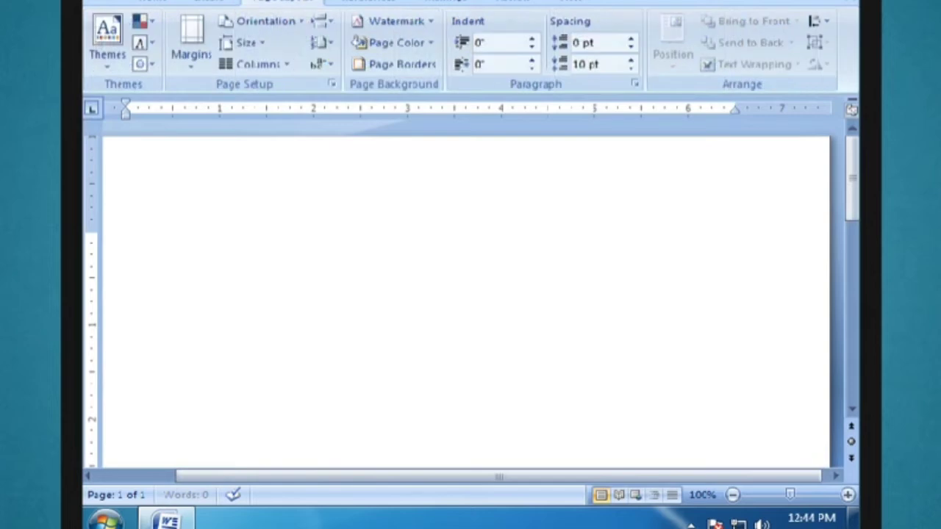
{"action": "left_click", "coordinate": [368, 2]}
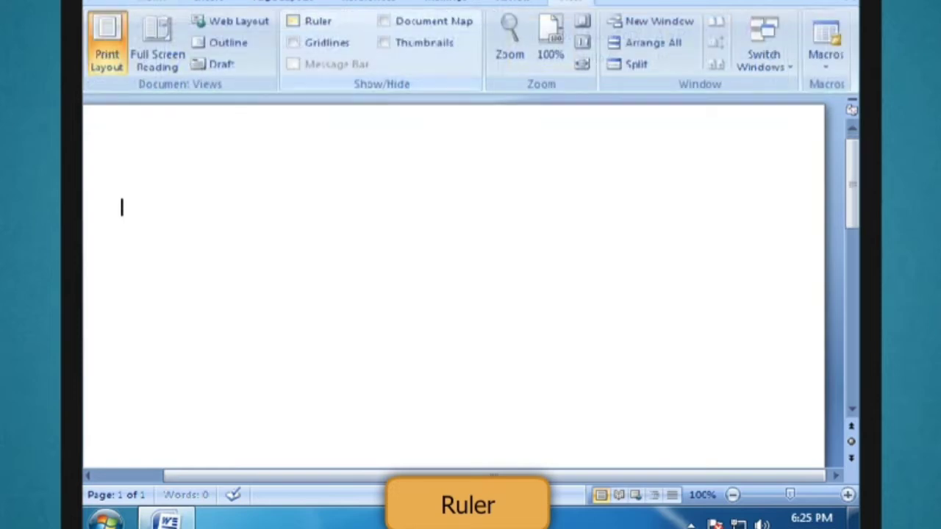
- Display the ruler in the Word document window
{"action": "left_click", "coordinate": [293, 22]}
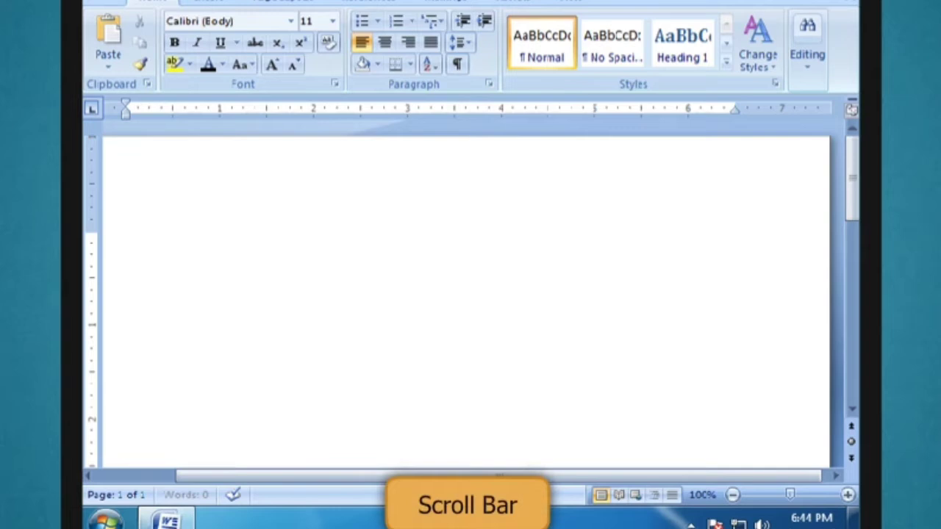
{"action": "scroll", "coordinate": [465, 294], "scroll_direction": "down", "scroll_amount": 1}
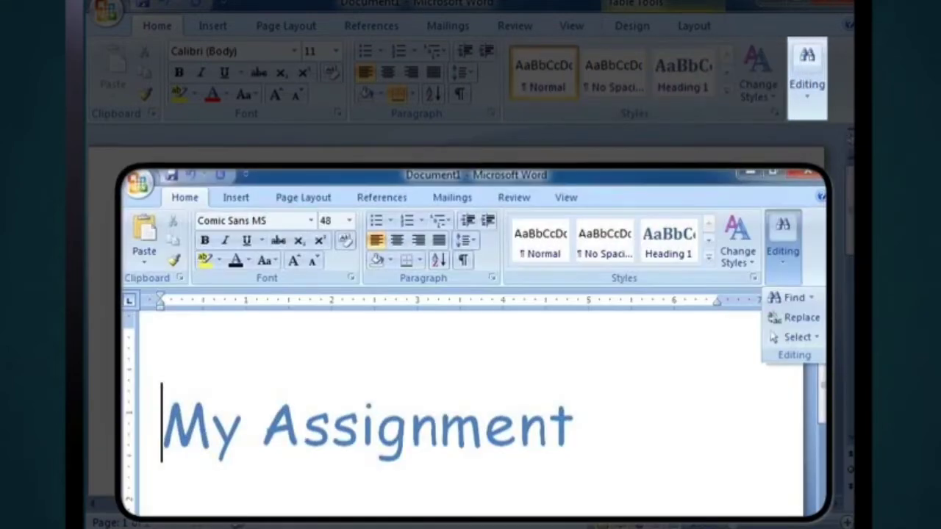
- Open the Replace command for the document containing the "My Assignment" heading
{"action": "key", "text": "Return"}
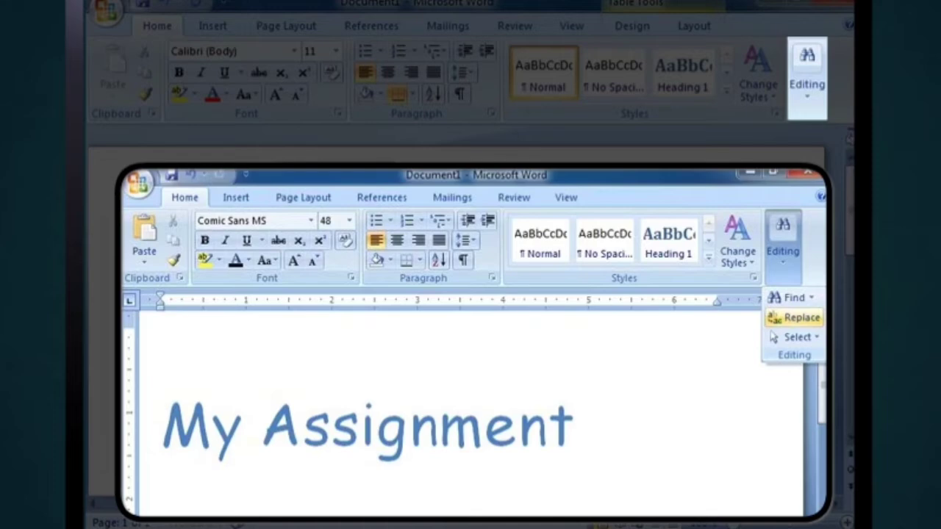
{"action": "left_click", "coordinate": [798, 317]}
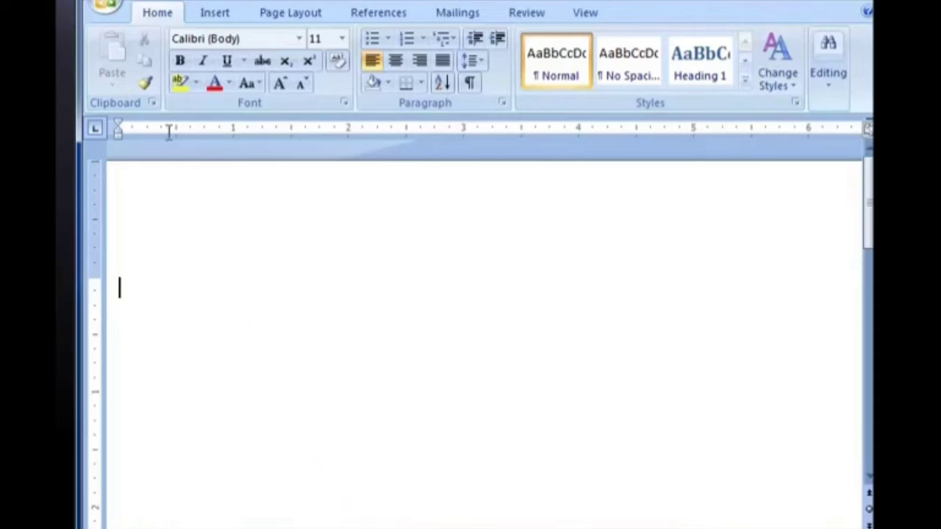
- Browse the Agendas templates for a new document, return to Blank and recent, and create a blank document
{"action": "left_click", "coordinate": [103, 7]}
{"action": "left_click", "coordinate": [107, 38]}
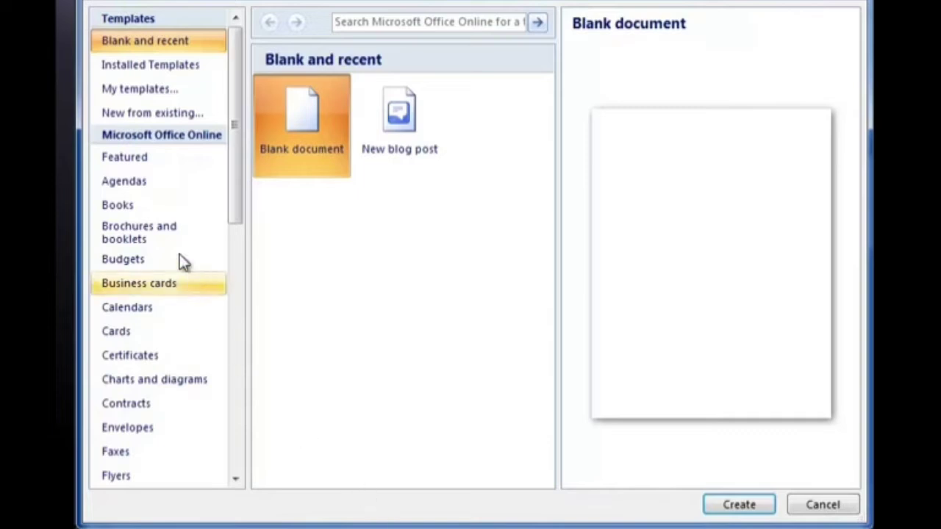
{"action": "left_click", "coordinate": [146, 191]}
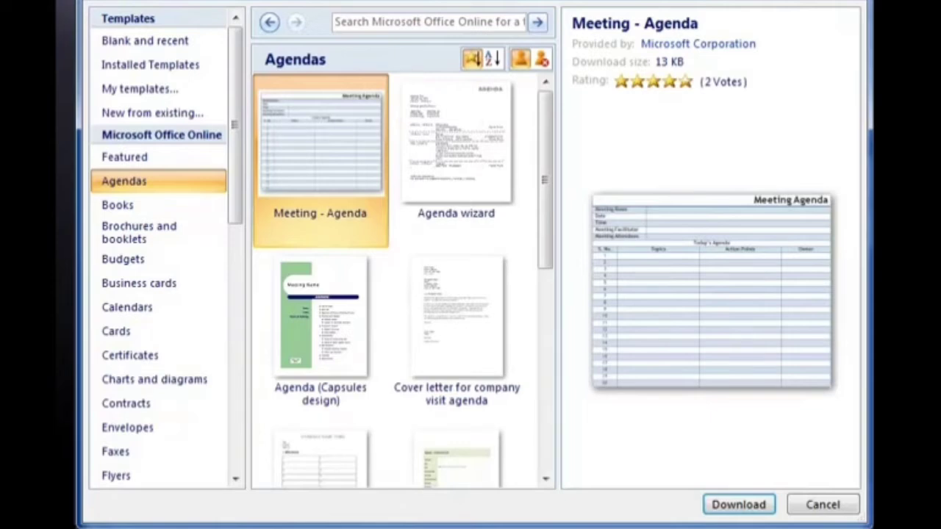
{"action": "left_click", "coordinate": [135, 42]}
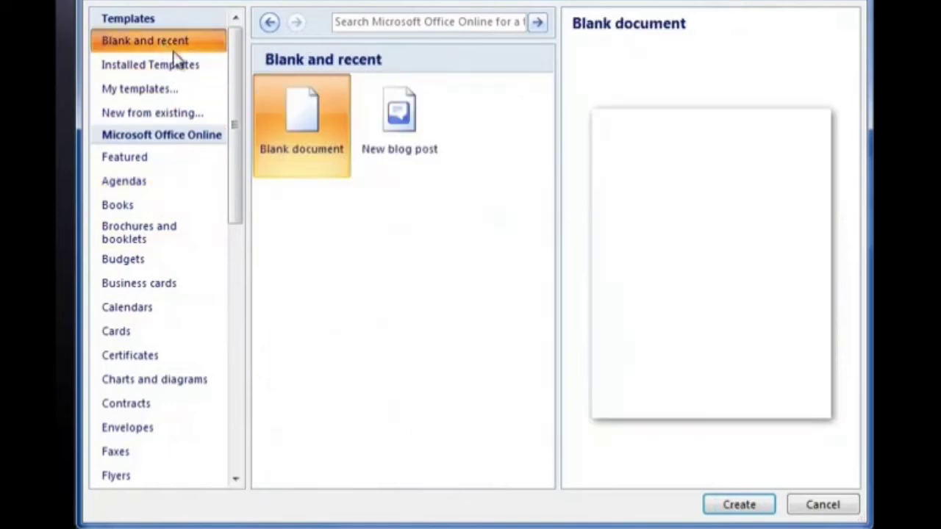
{"action": "left_click", "coordinate": [739, 505]}
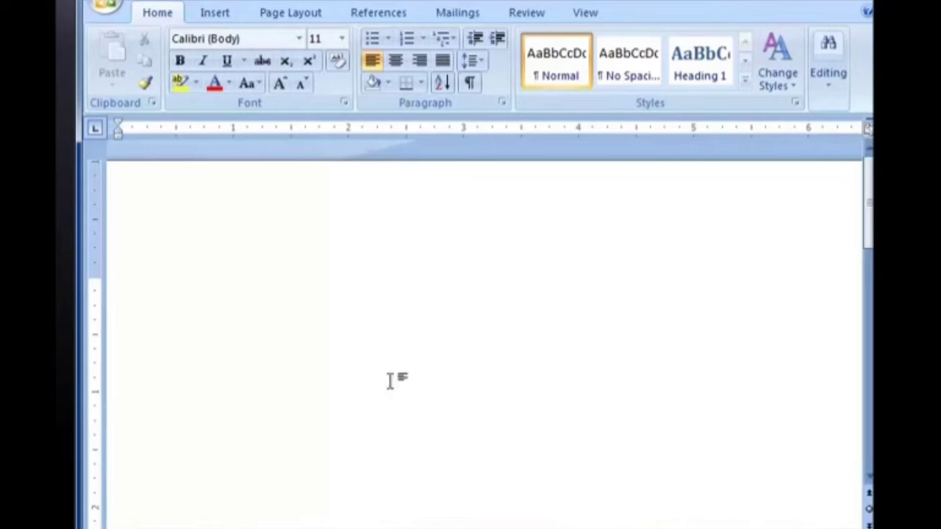
- Choose the page margins, Portrait orientation and paper size for the blank document
{"action": "left_click", "coordinate": [274, 20]}
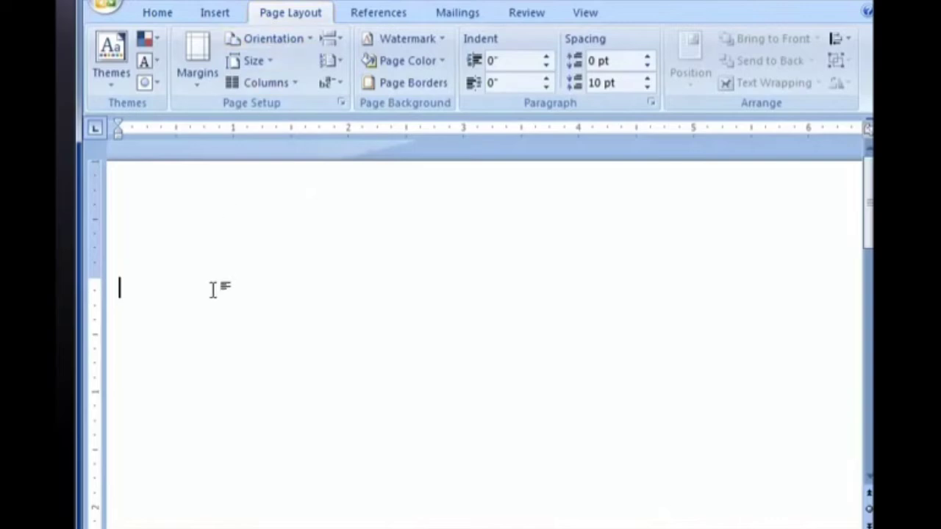
{"action": "left_click", "coordinate": [201, 84]}
{"action": "left_click", "coordinate": [205, 129]}
{"action": "left_click", "coordinate": [283, 41]}
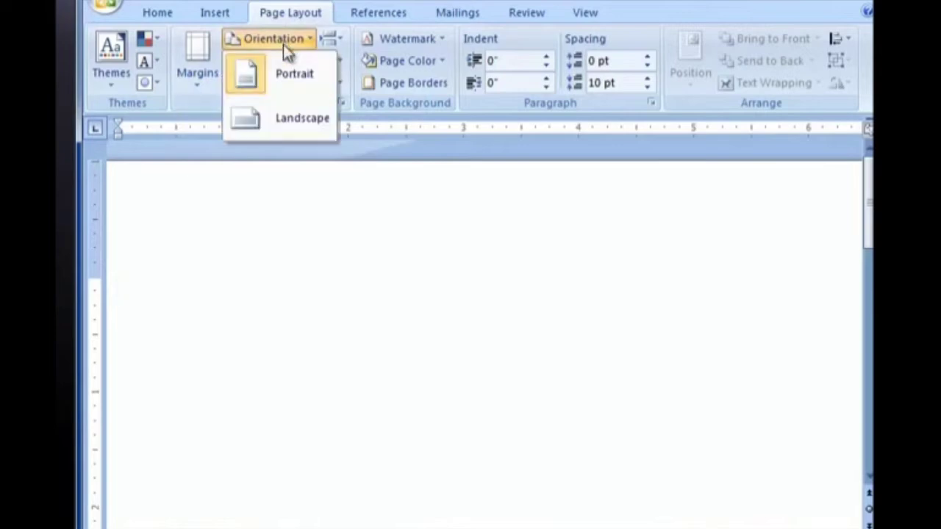
{"action": "left_click", "coordinate": [279, 75]}
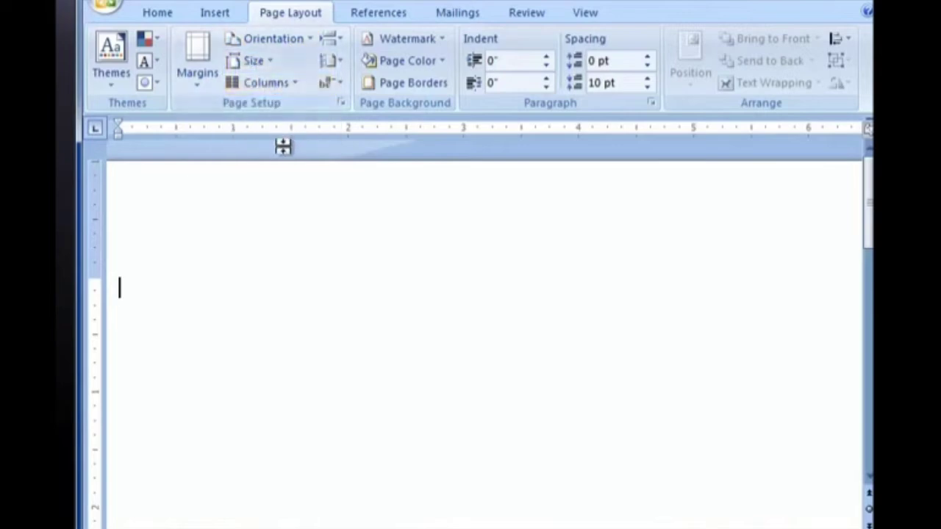
{"action": "left_click", "coordinate": [275, 59]}
{"action": "left_click", "coordinate": [268, 96]}
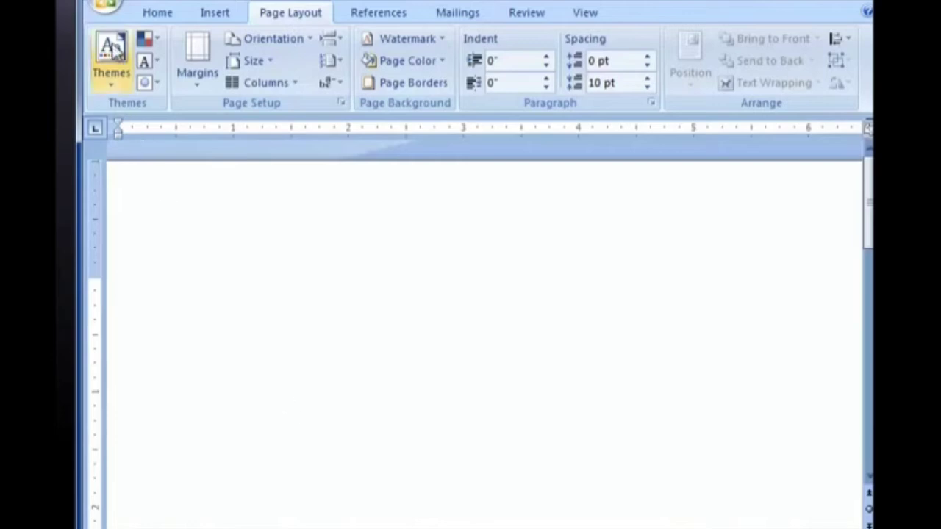
{"action": "left_click", "coordinate": [99, 6]}
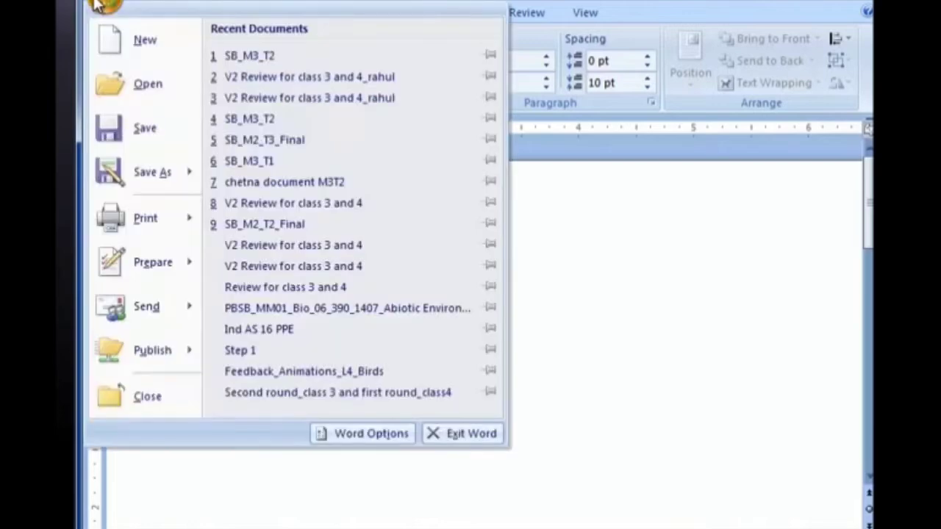
{"action": "left_click", "coordinate": [753, 298]}
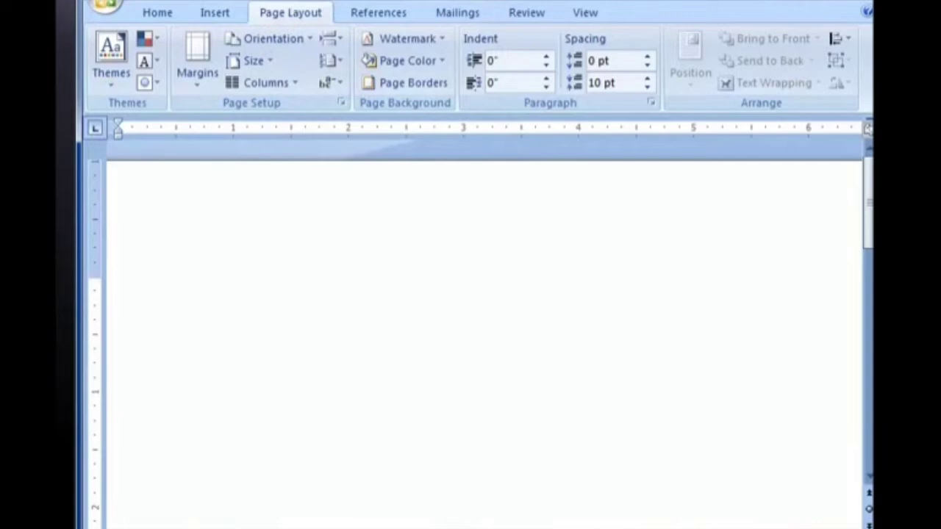
{"action": "left_click", "coordinate": [110, 6]}
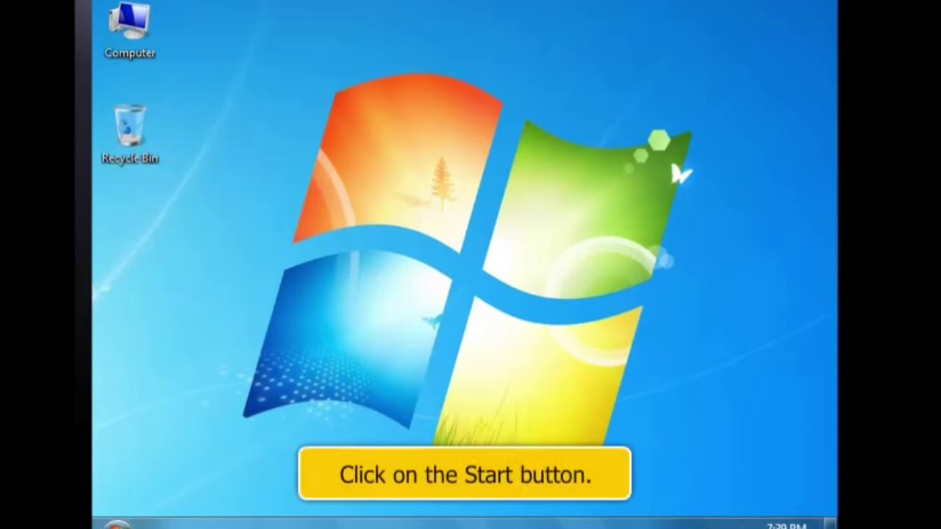
- Start Microsoft Office Word 2007 from the Microsoft Office group of the installed programs
{"action": "left_click", "coordinate": [116, 524]}
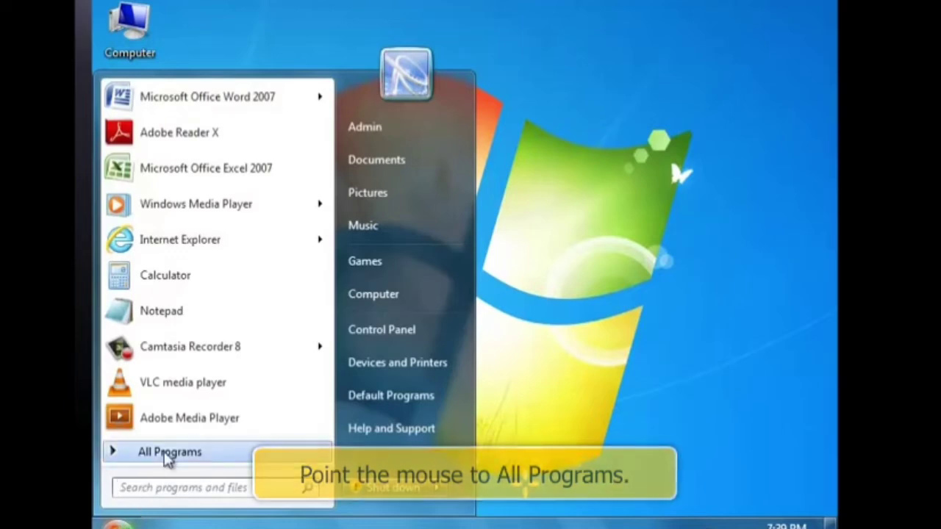
{"action": "mouse_move", "coordinate": [168, 456]}
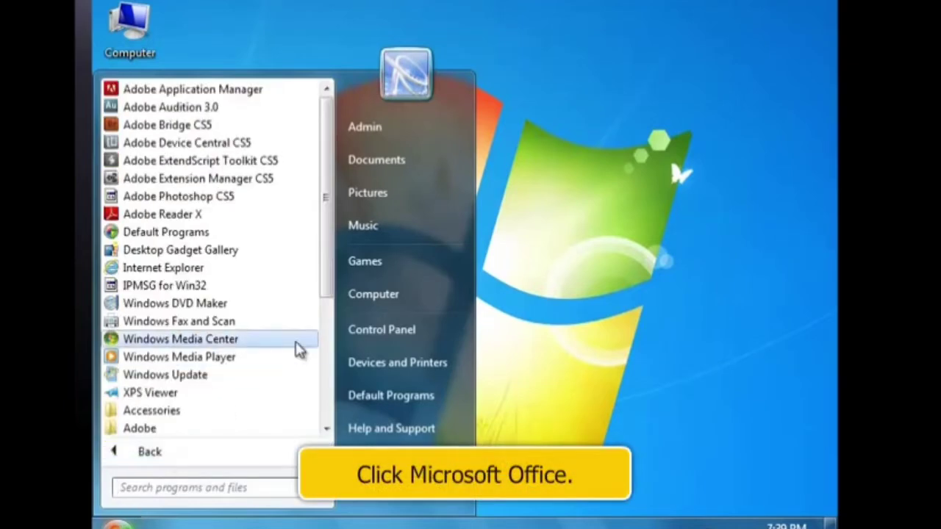
{"action": "scroll", "coordinate": [294, 350], "scroll_direction": "down", "scroll_amount": 3}
{"action": "left_click", "coordinate": [212, 340]}
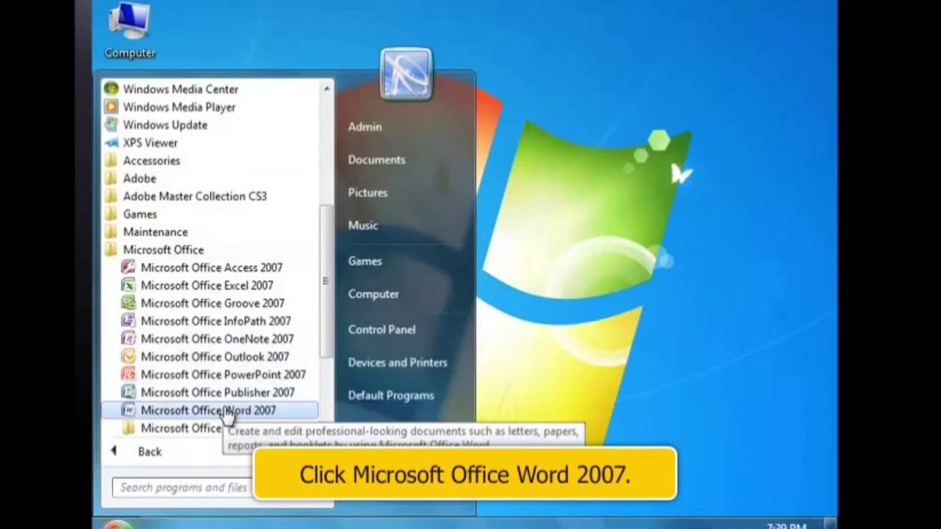
{"action": "left_click", "coordinate": [228, 412]}
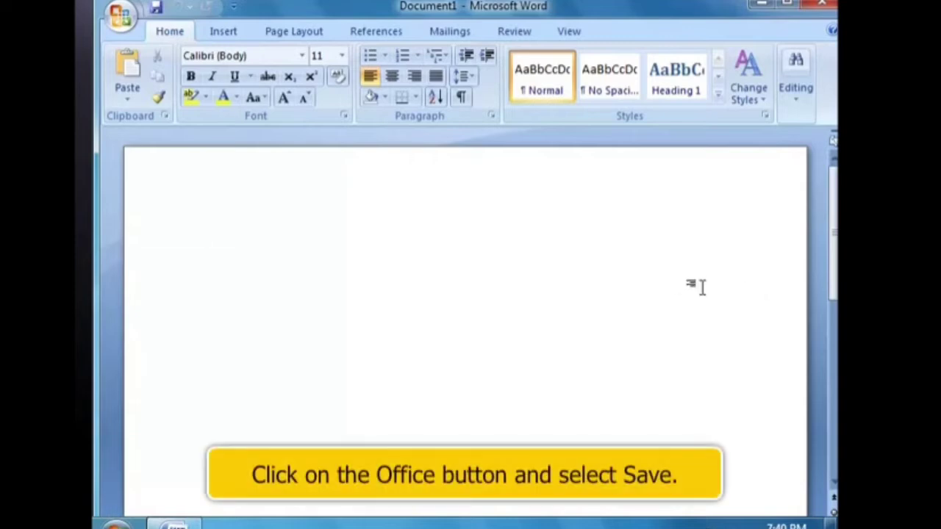
- Start saving the new document and choose the personal folder on Local Disk (E:) as its location
{"action": "left_click", "coordinate": [120, 19]}
{"action": "left_click", "coordinate": [153, 140]}
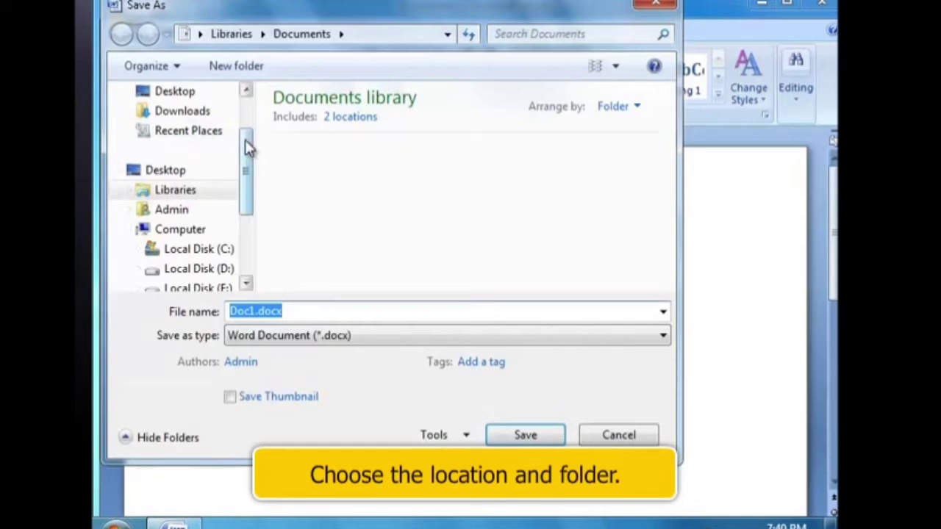
{"action": "left_click_drag", "start_coordinate": [245, 145], "coordinate": [247, 185]}
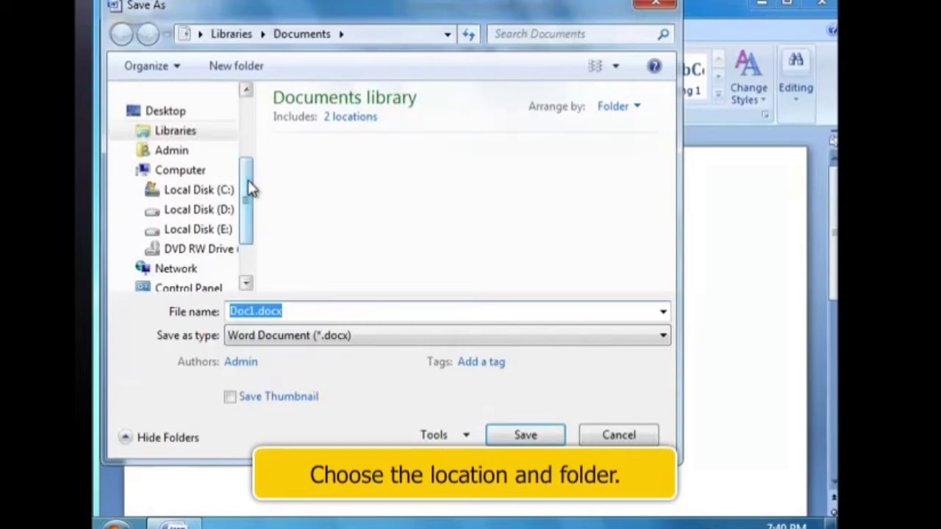
{"action": "left_click", "coordinate": [224, 231]}
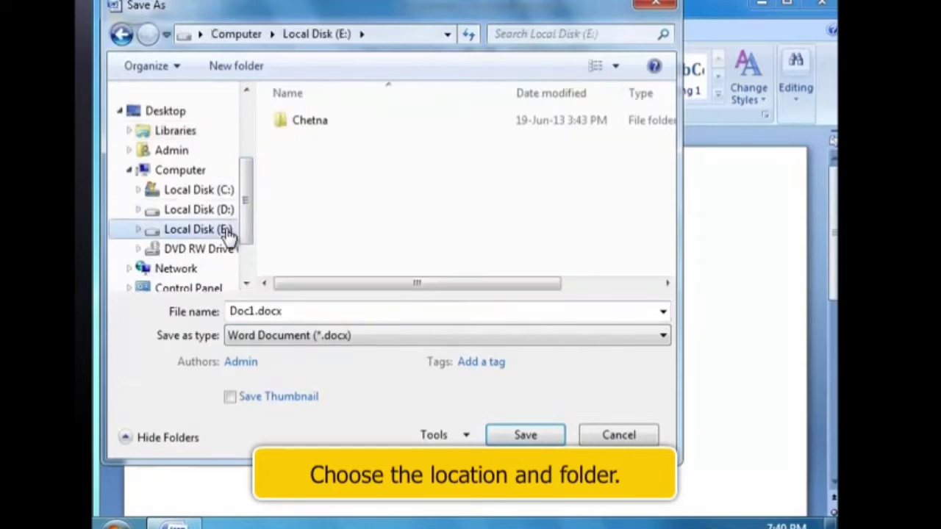
{"action": "double_click", "coordinate": [306, 124]}
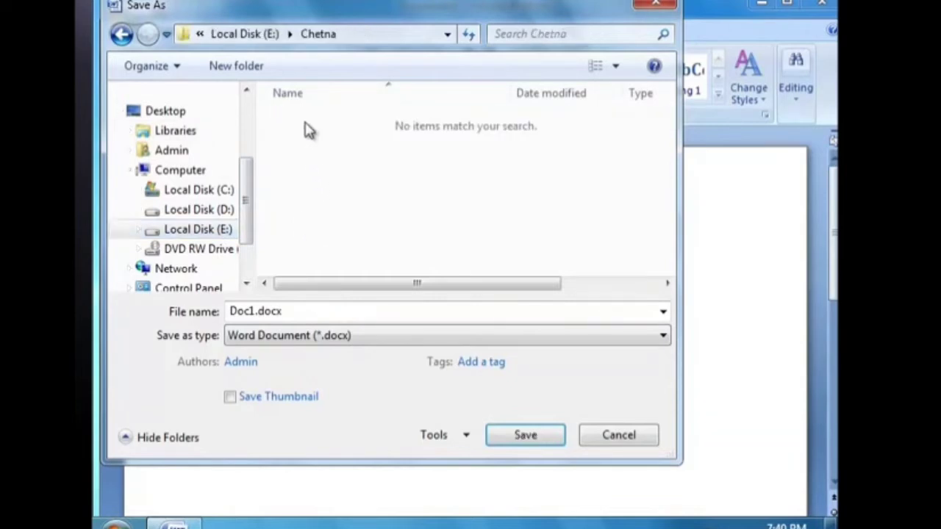
- Name the file with the owner's first name followed by "Document" and save it as Word Document (*.docx)
{"action": "left_click", "coordinate": [299, 312]}
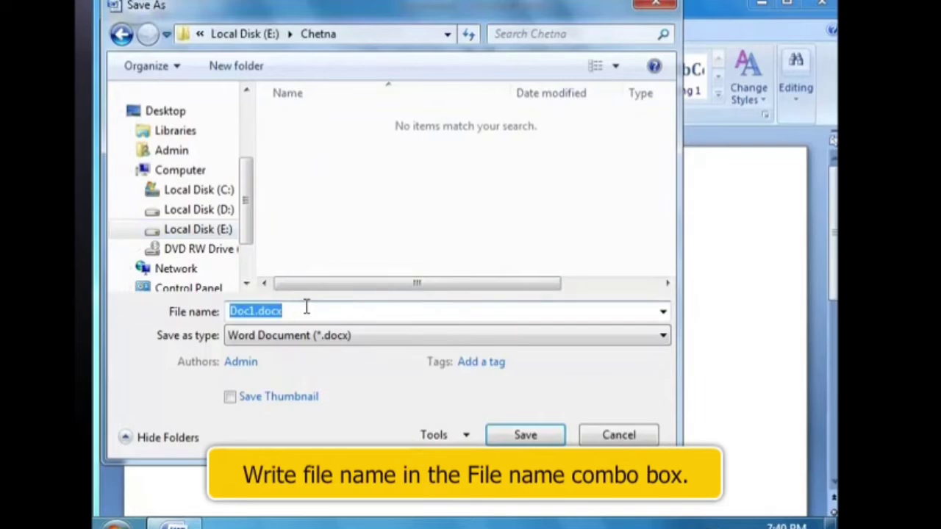
{"action": "type", "text": "Chetna"}
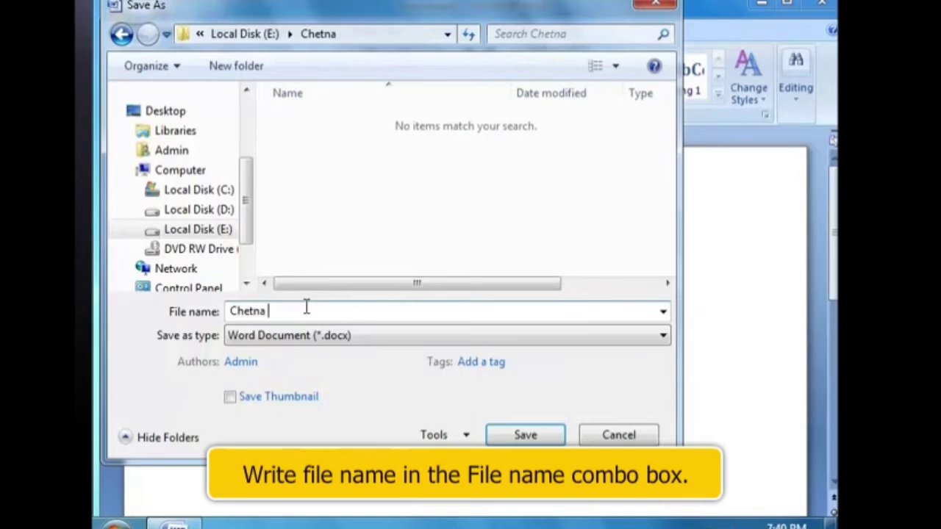
{"action": "type", "text": "Document"}
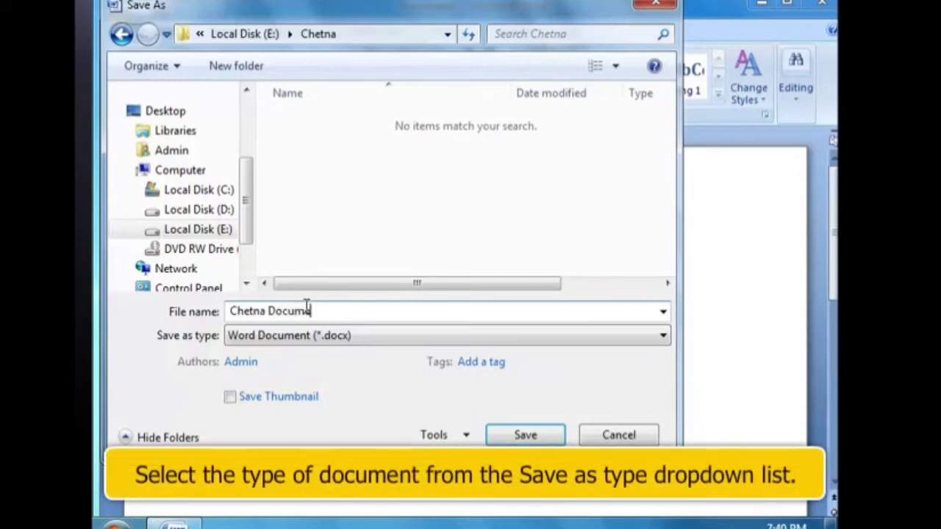
{"action": "left_click", "coordinate": [441, 335]}
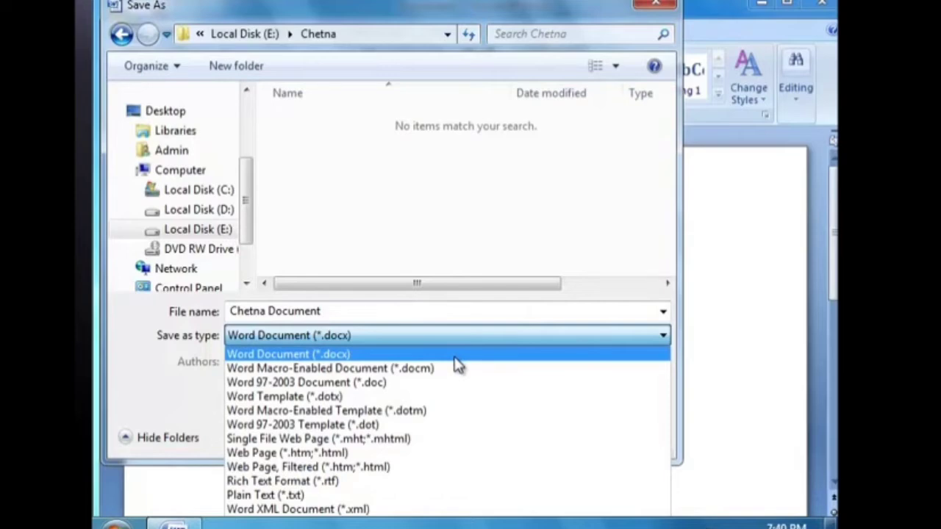
{"action": "left_click", "coordinate": [455, 359]}
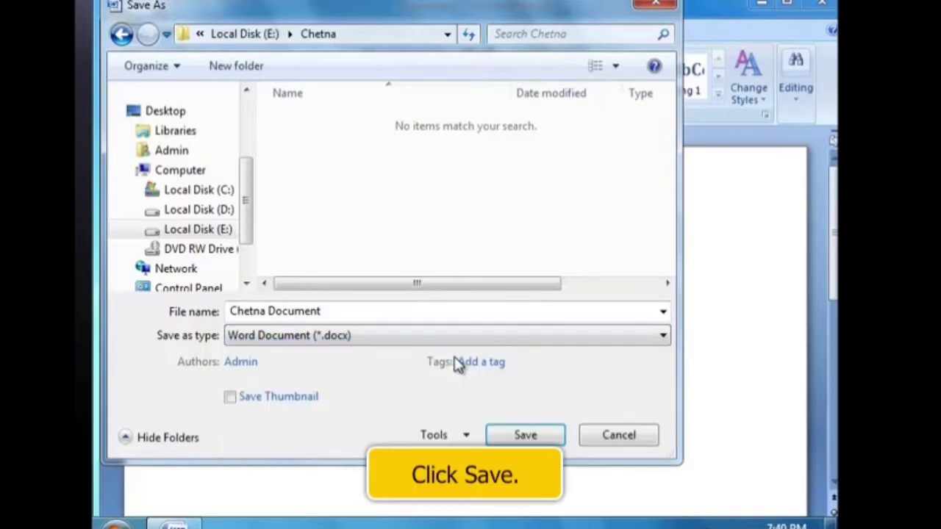
{"action": "left_click", "coordinate": [540, 431]}
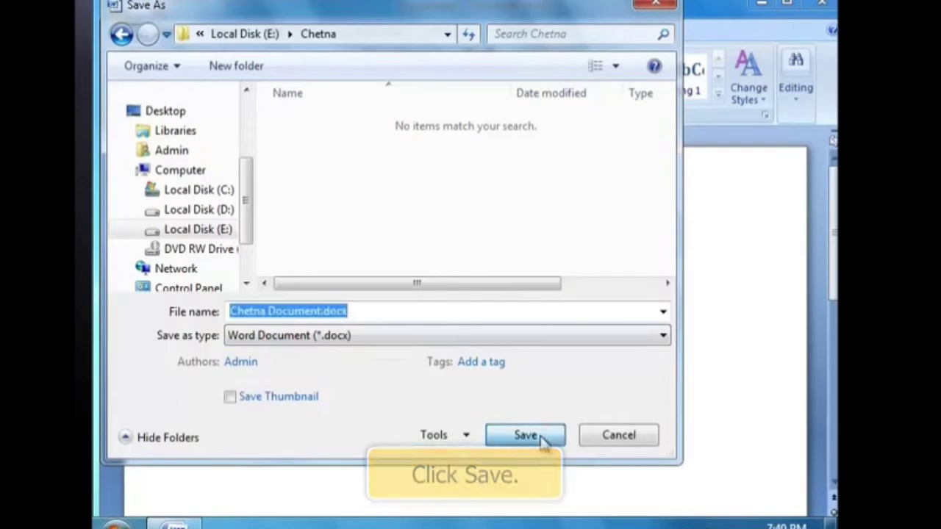
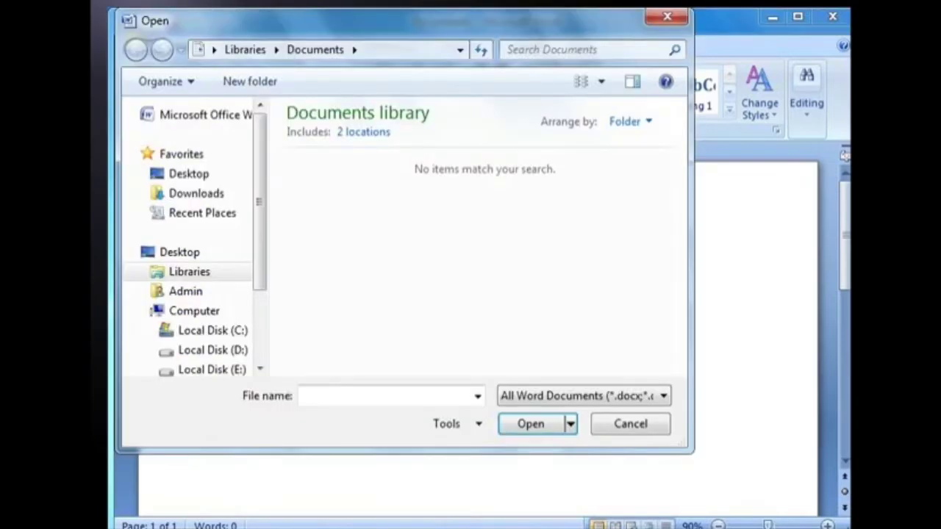
- Select the saved document in the personal folder on Local Disk (E:) and view the available ways of opening it
{"action": "left_click", "coordinate": [212, 369]}
{"action": "double_click", "coordinate": [323, 135]}
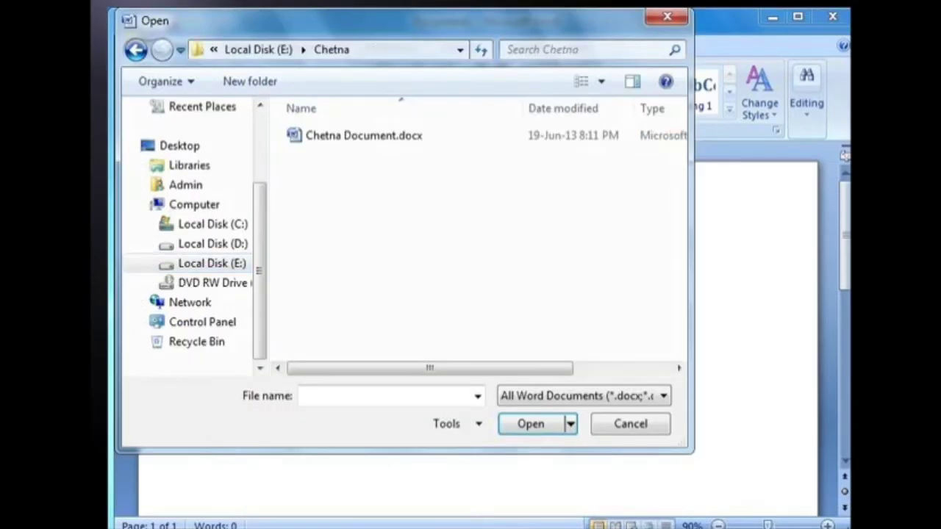
{"action": "left_click", "coordinate": [364, 135]}
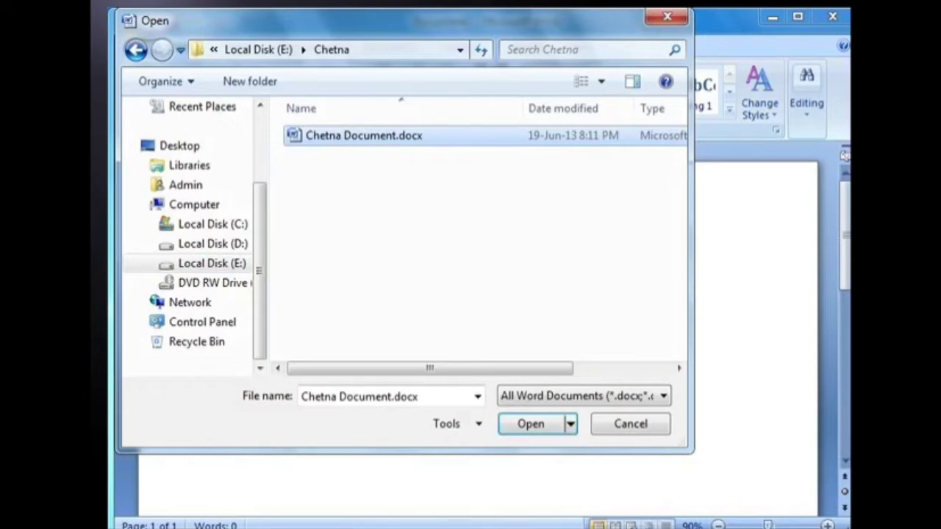
{"action": "left_click", "coordinate": [570, 424]}
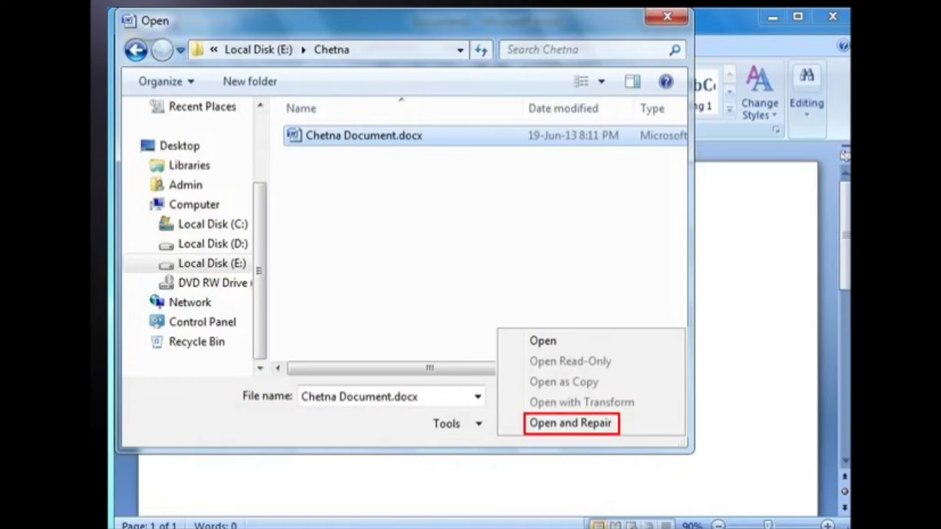
{"action": "key", "text": "Escape"}
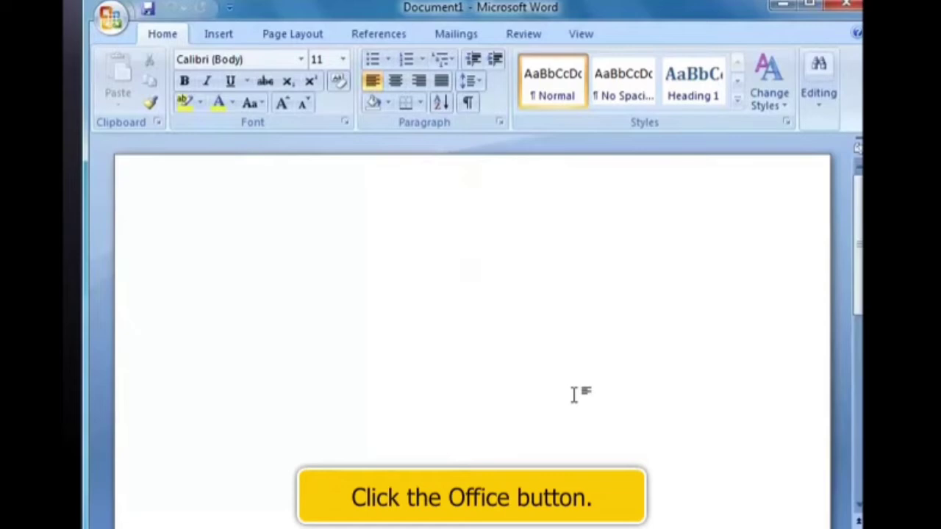
- Open the owner's saved Word document from the personal folder on Local Disk (E:)
{"action": "left_click", "coordinate": [109, 18]}
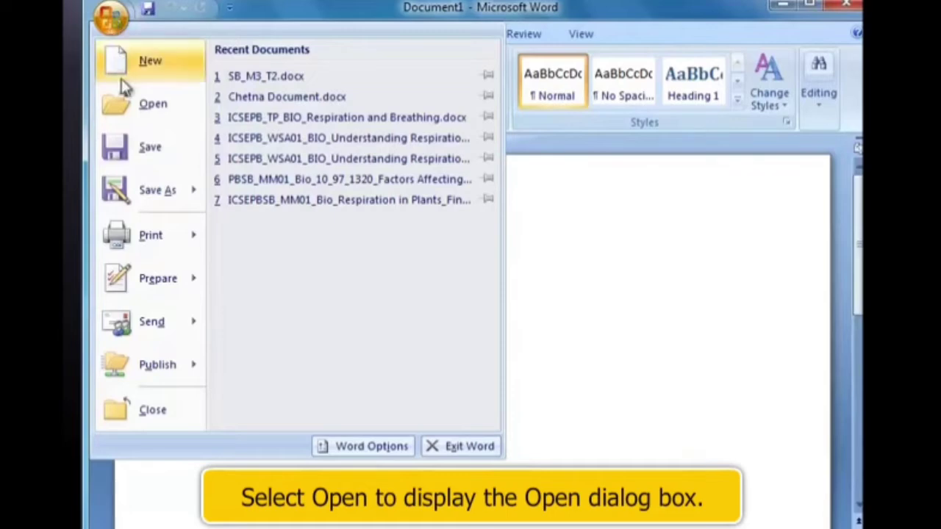
{"action": "left_click", "coordinate": [130, 105]}
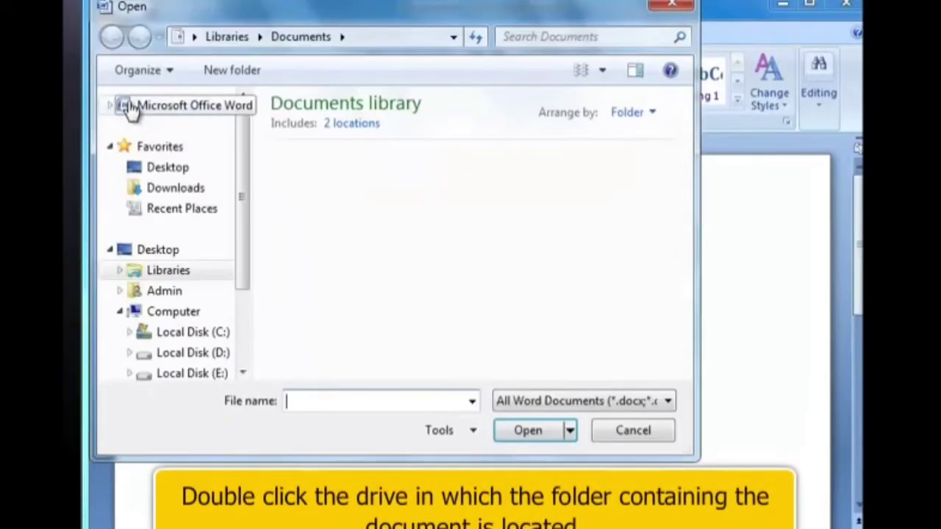
{"action": "left_click_drag", "start_coordinate": [247, 168], "coordinate": [245, 203]}
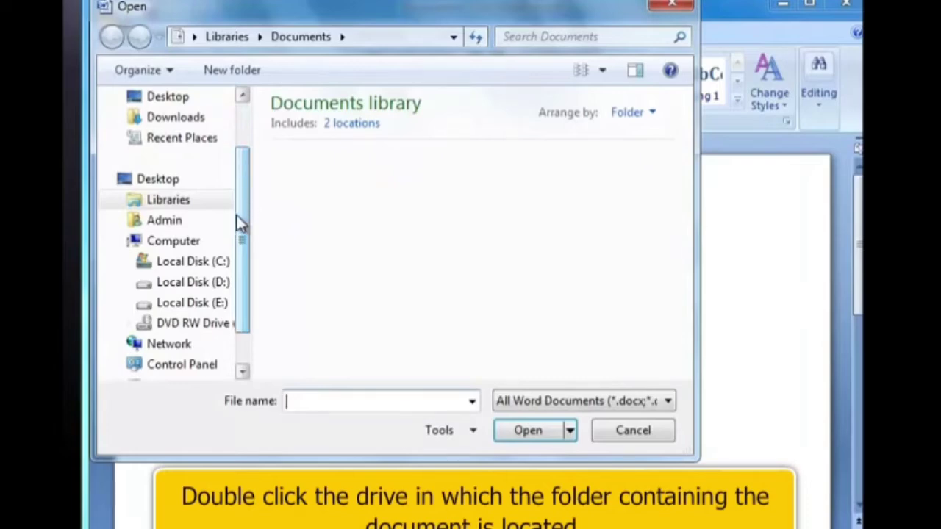
{"action": "double_click", "coordinate": [217, 305]}
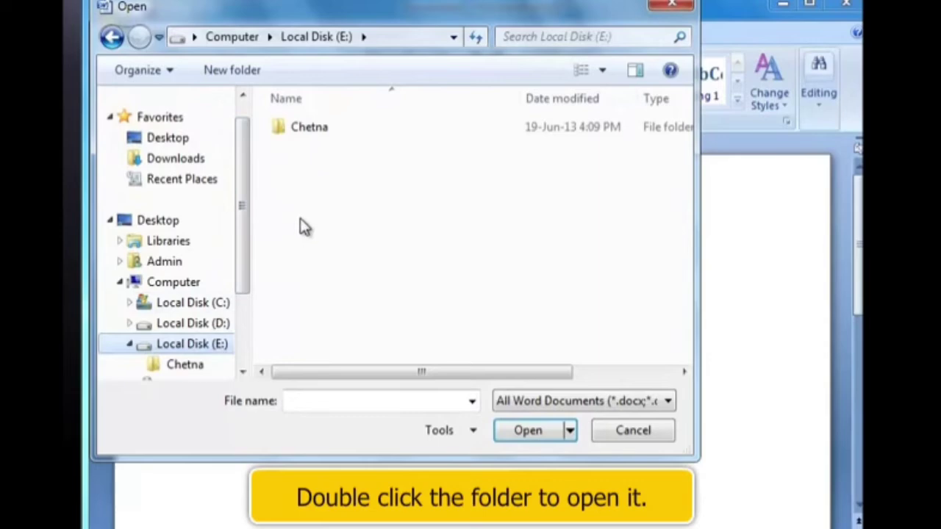
{"action": "double_click", "coordinate": [308, 133]}
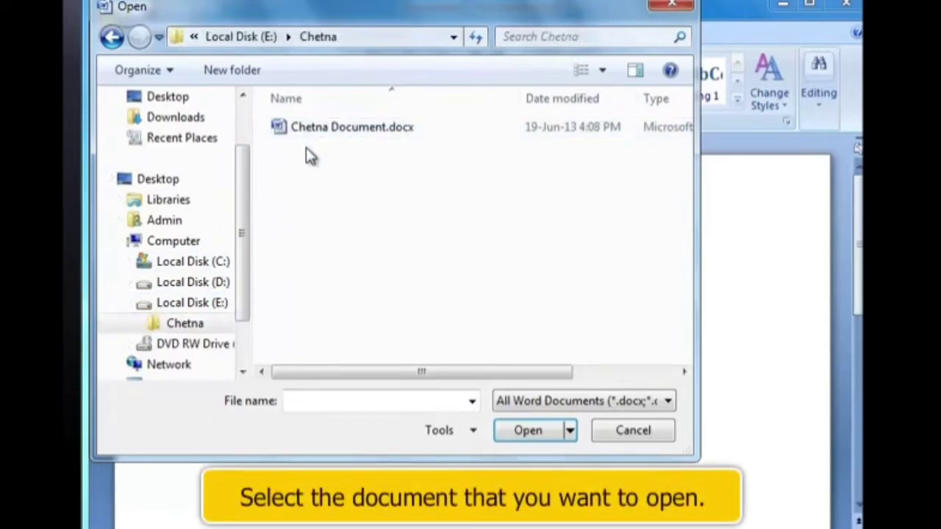
{"action": "left_click", "coordinate": [313, 131]}
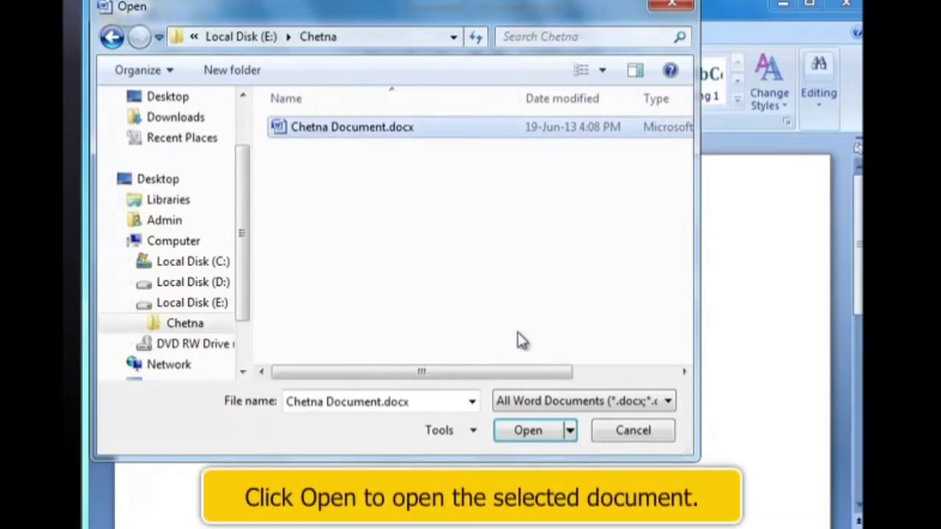
{"action": "left_click", "coordinate": [524, 433]}
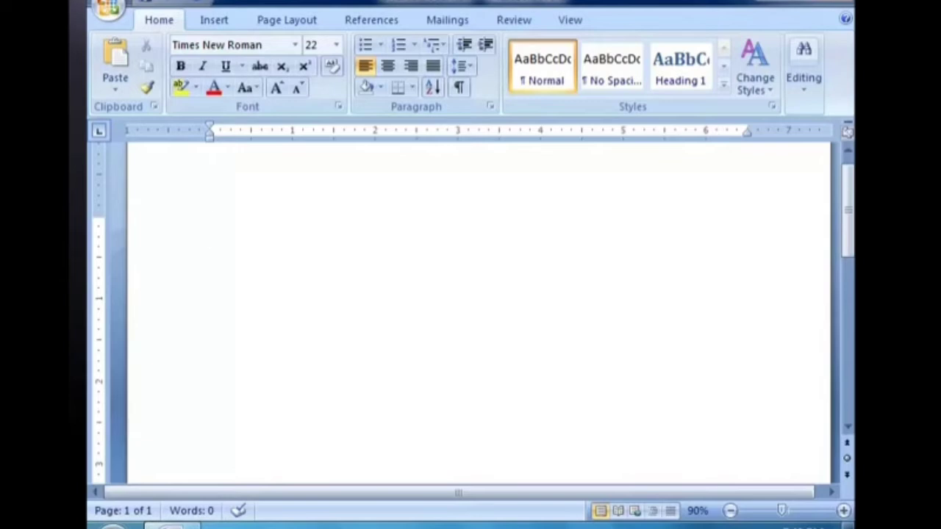
- Enter the heading "School Assignment" on the document's first line and start a new line below it
{"action": "type", "text": "S"}
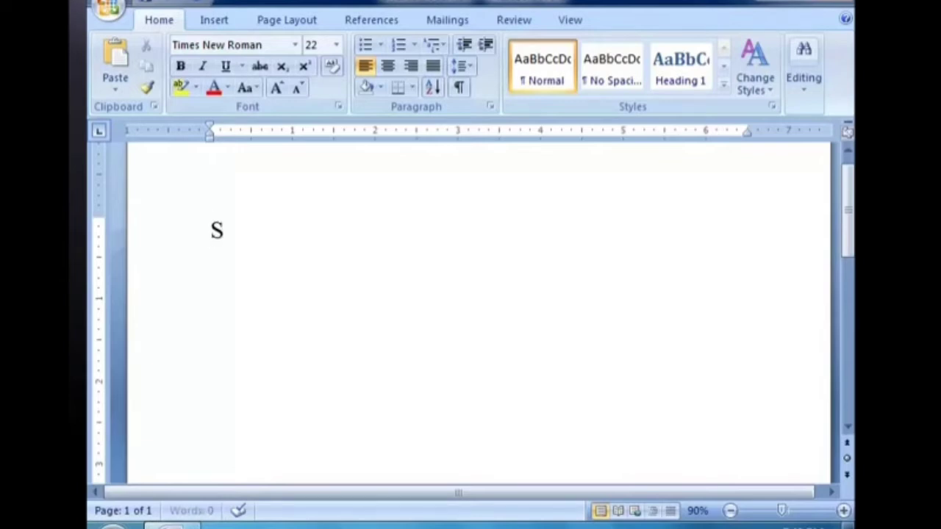
{"action": "type", "text": "cho"}
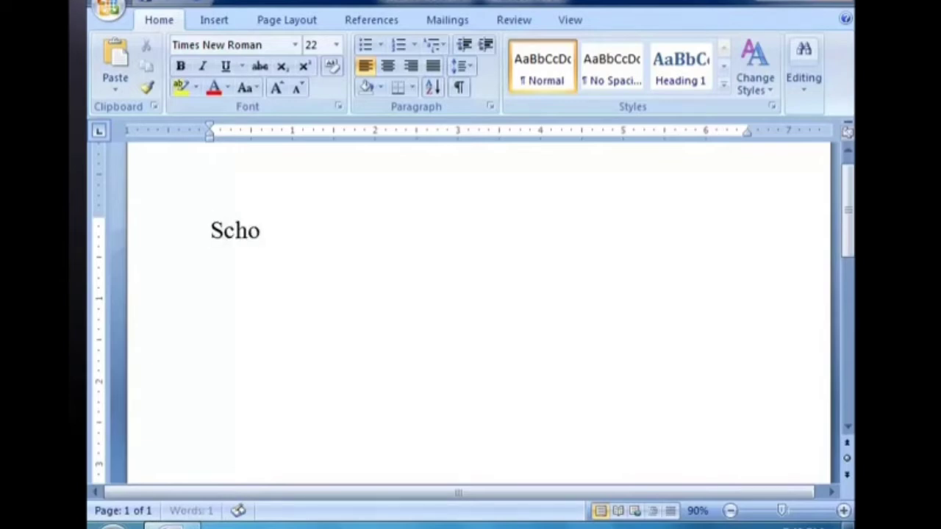
{"action": "type", "text": "ol"}
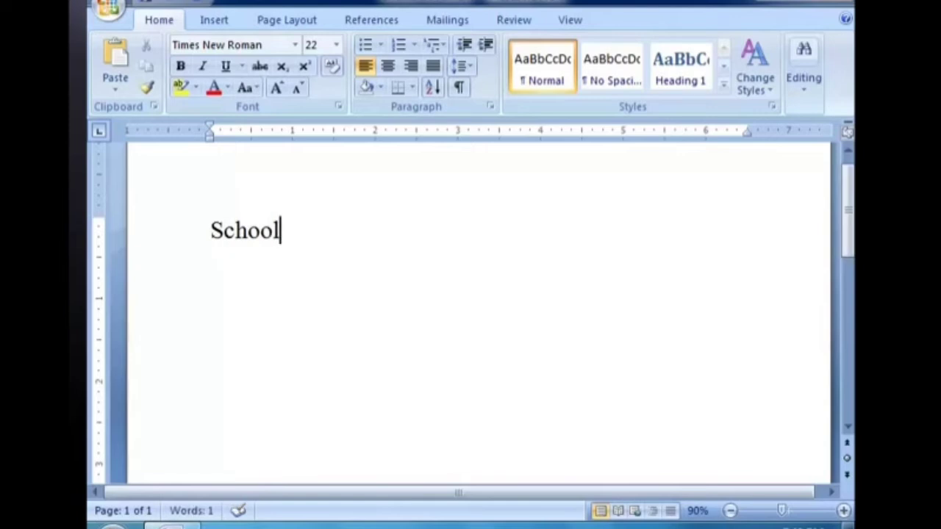
{"action": "type", "text": " A"}
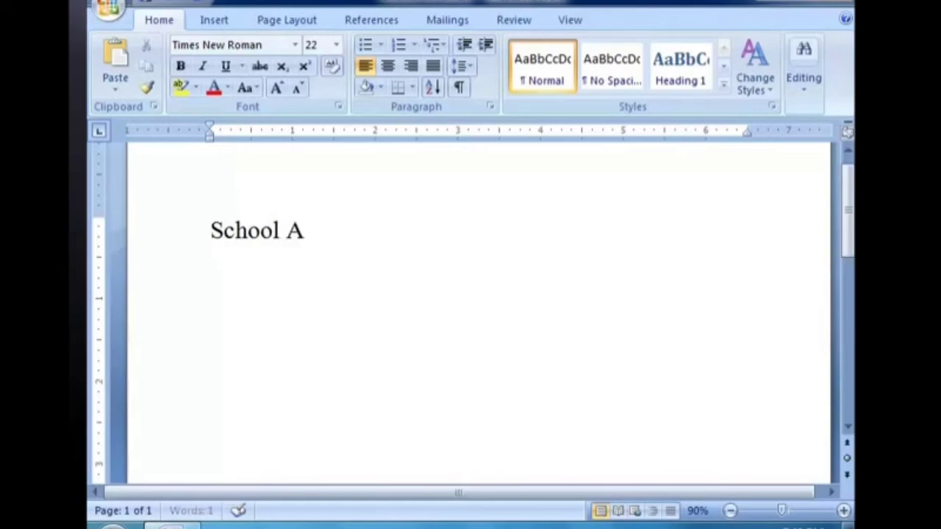
{"action": "type", "text": "ssig"}
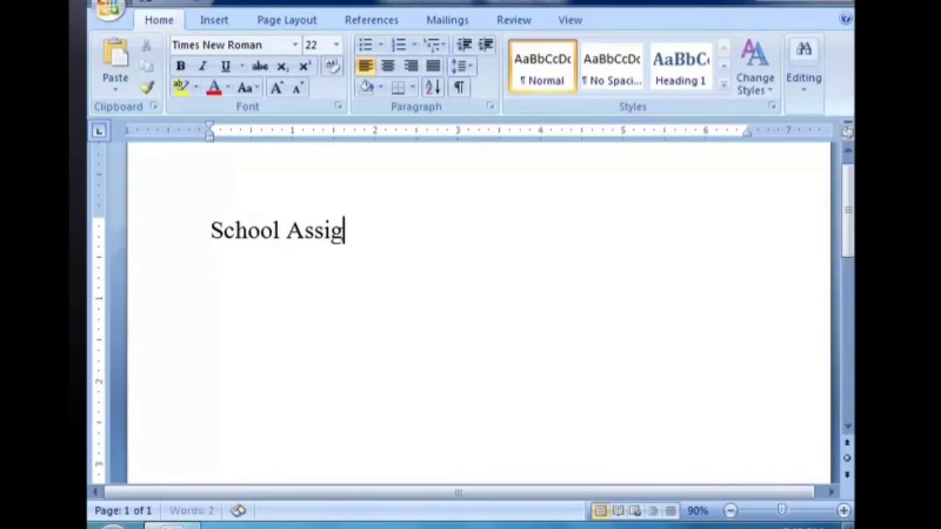
{"action": "type", "text": "nment"}
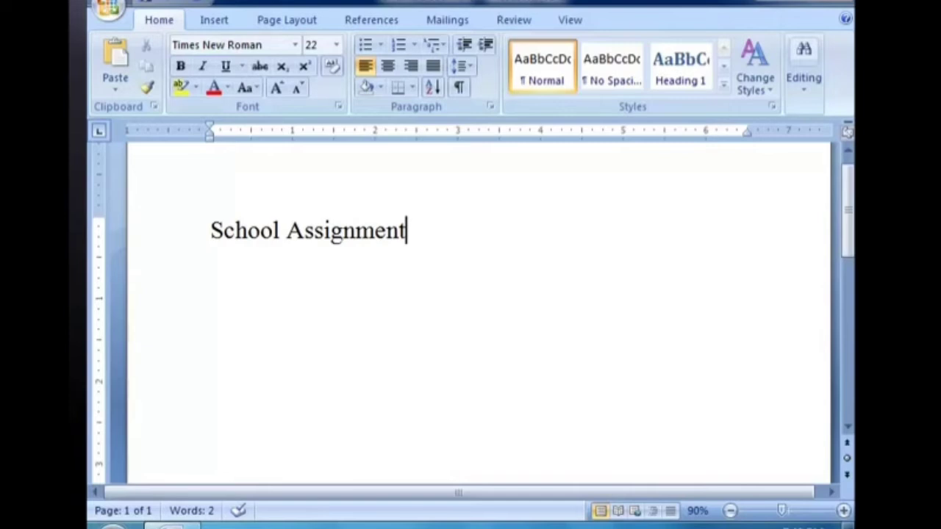
{"action": "key", "text": "Return"}
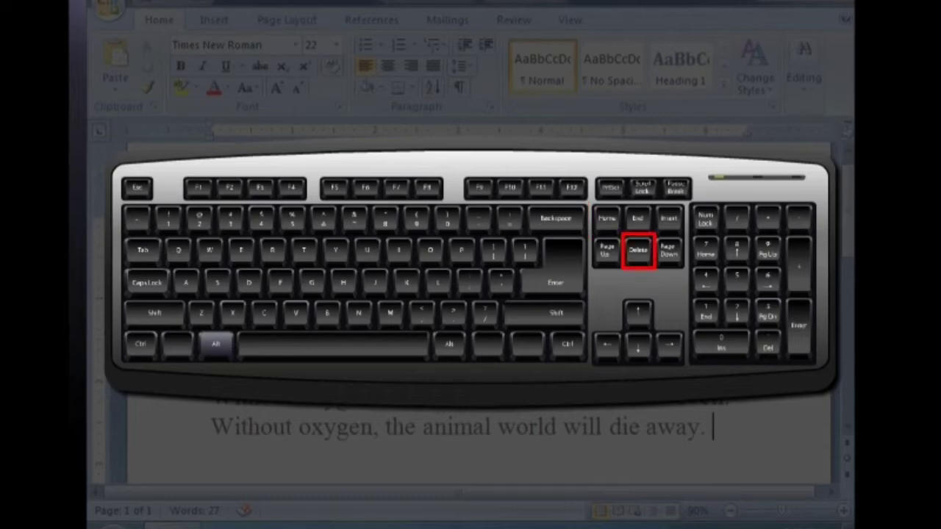
- Join the essay paragraph to the "Essay on Tree Plantation" line, split them again, and retype the title line's last letter
{"action": "key", "text": "Return"}
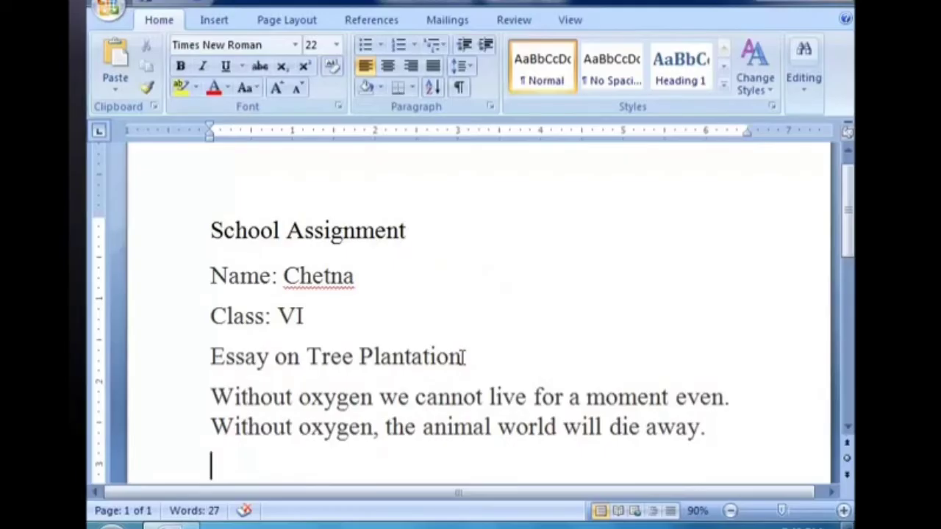
{"action": "left_click", "coordinate": [464, 356]}
{"action": "key", "text": "Delete"}
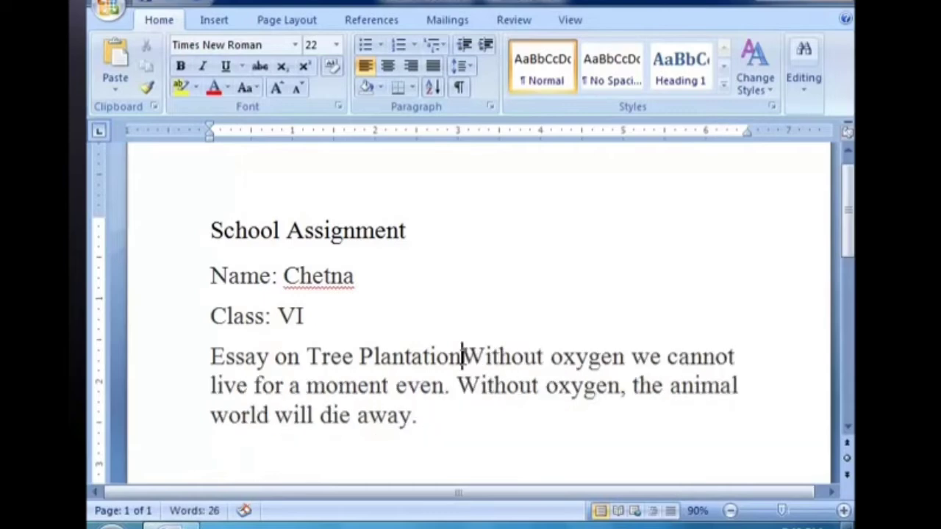
{"action": "key", "text": "Return"}
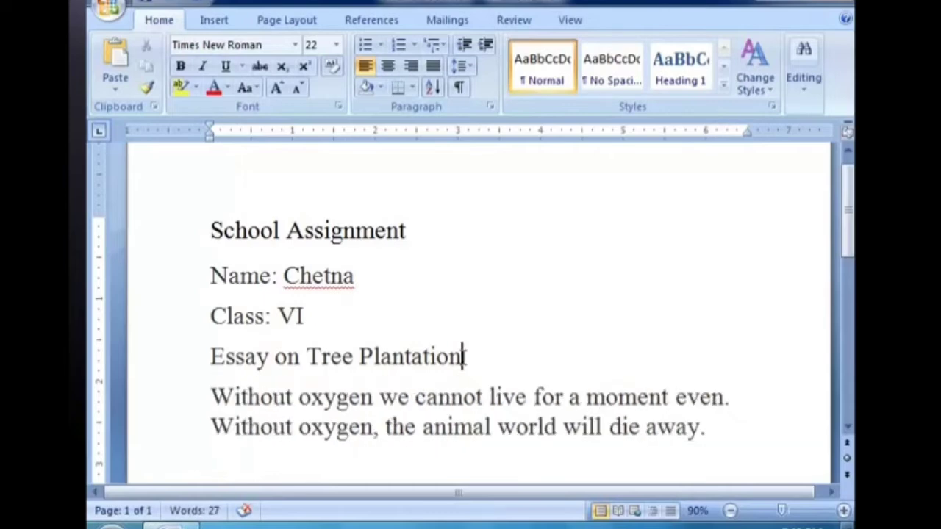
{"action": "key", "text": "BackSpace"}
{"action": "type", "text": "n"}
- Delete the word "Plantation" from the "Essay on Tree Plantation" line and undo the deletion
{"action": "double_click", "coordinate": [422, 358]}
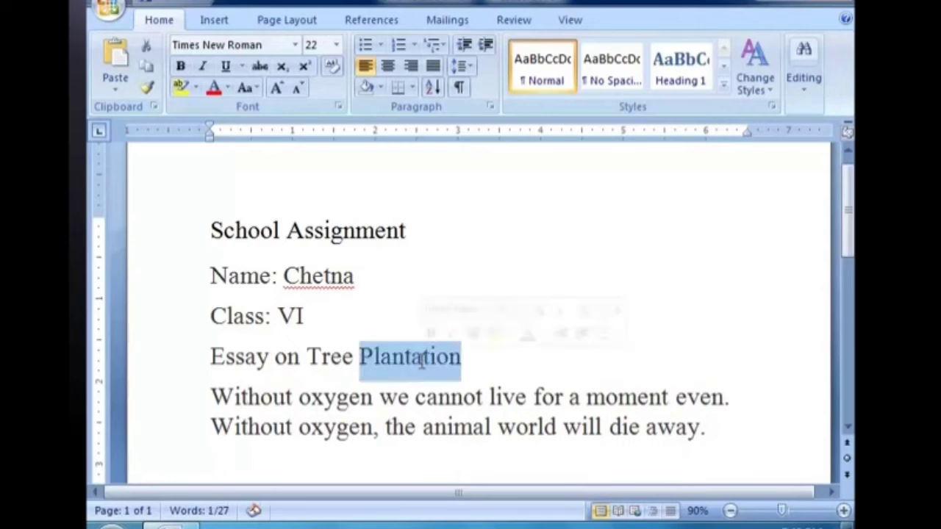
{"action": "key", "text": "Delete"}
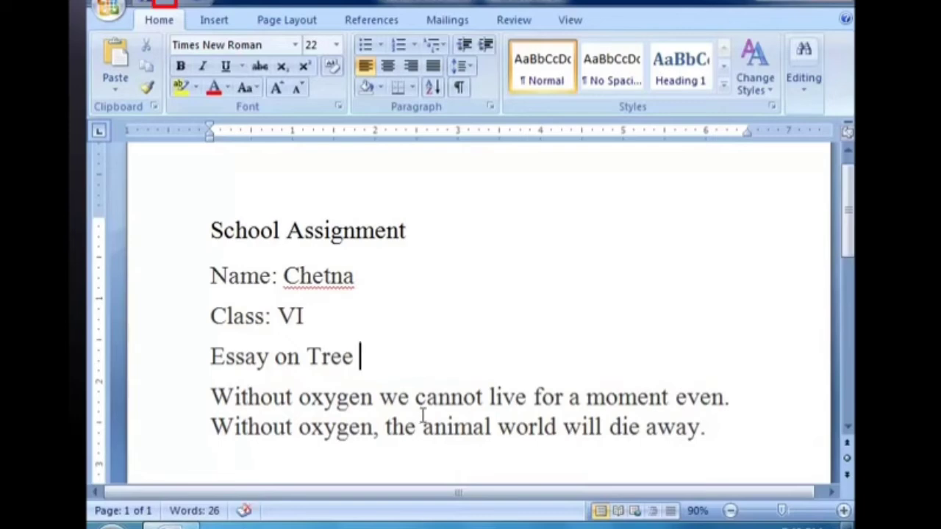
{"action": "left_click", "coordinate": [164, 5]}
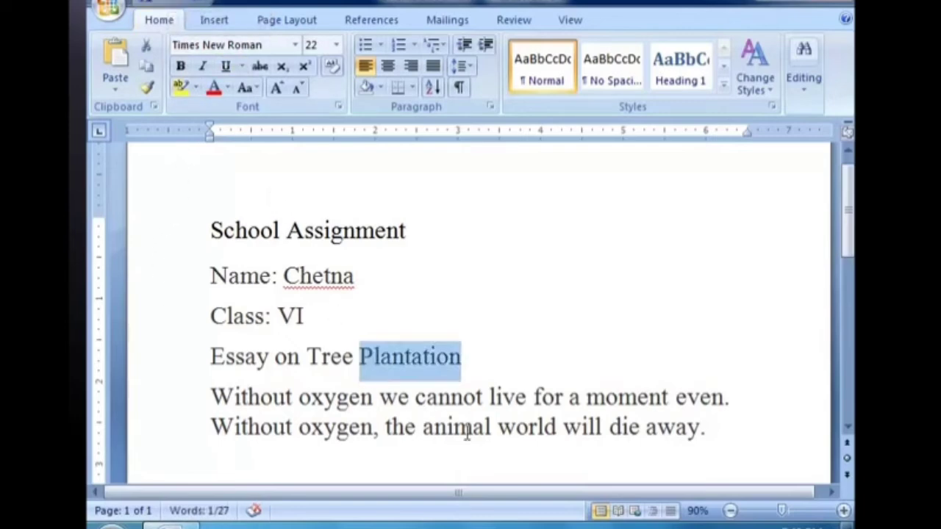
{"action": "left_click", "coordinate": [475, 371]}
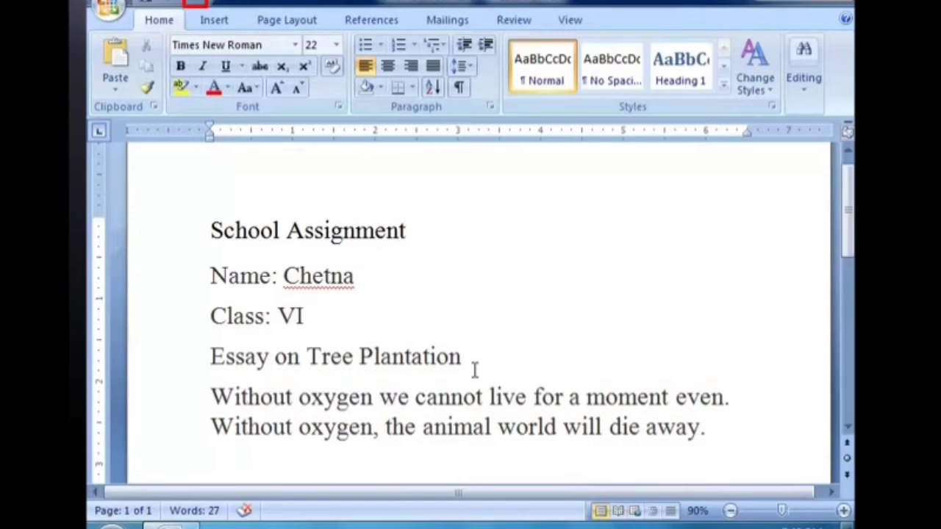
{"action": "key", "text": "ctrl+BackSpace"}
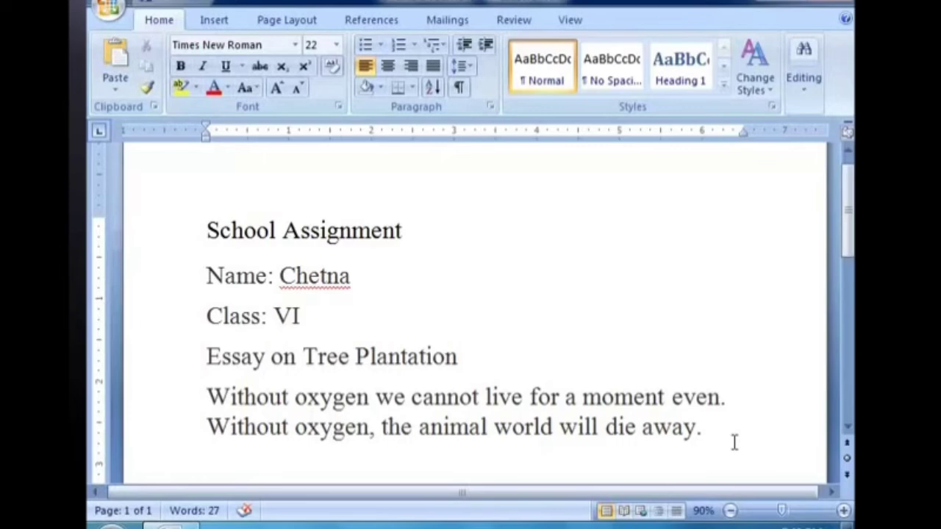
- Cut the "Essay on Tree Plantation" line and paste it on a new line below the essay paragraph
{"action": "key", "text": "shift+Down"}
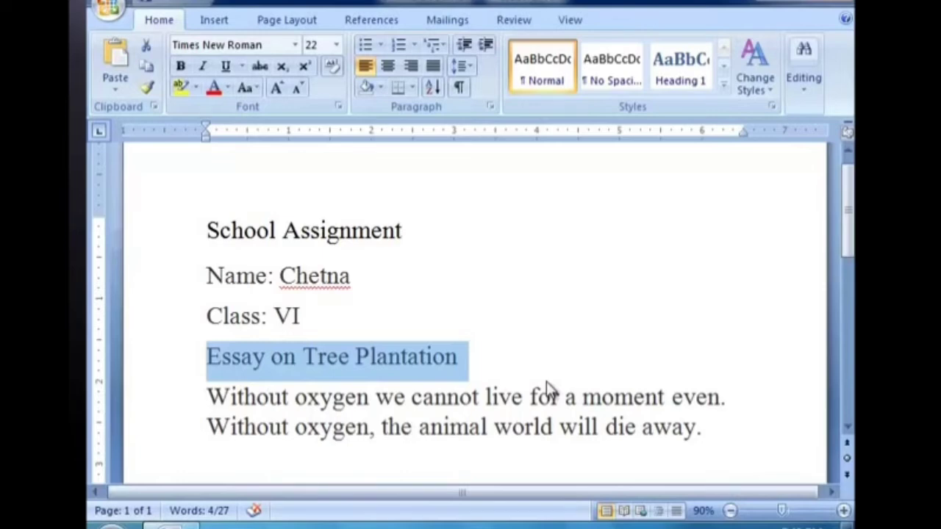
{"action": "left_click", "coordinate": [479, 371]}
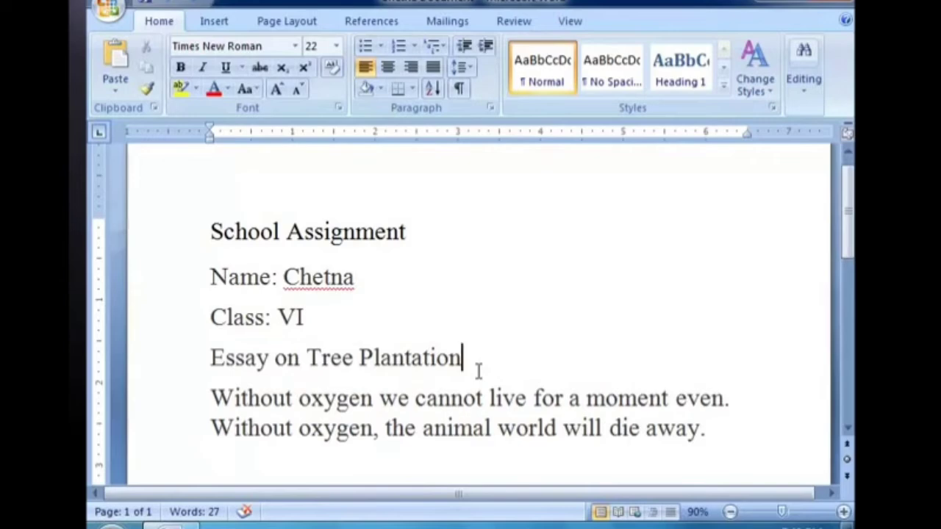
{"action": "left_click_drag", "start_coordinate": [210, 360], "coordinate": [589, 374]}
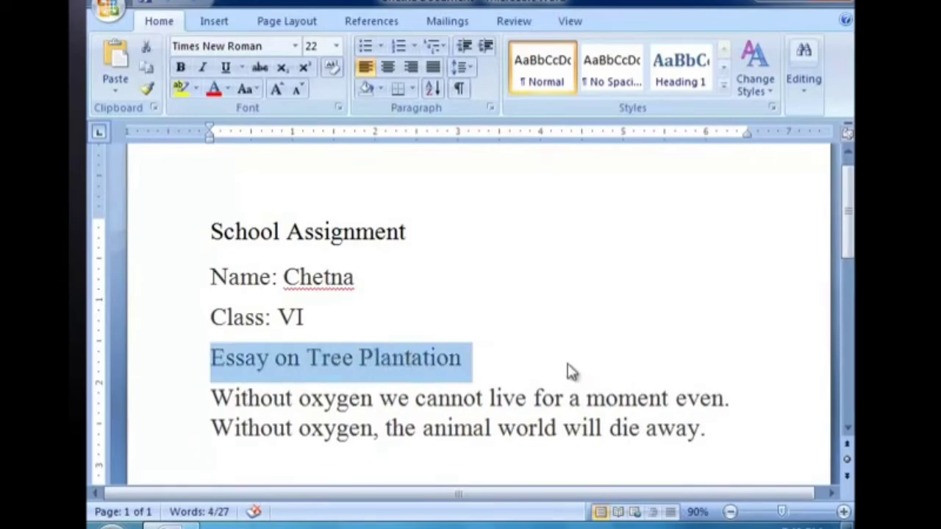
{"action": "left_click", "coordinate": [145, 46]}
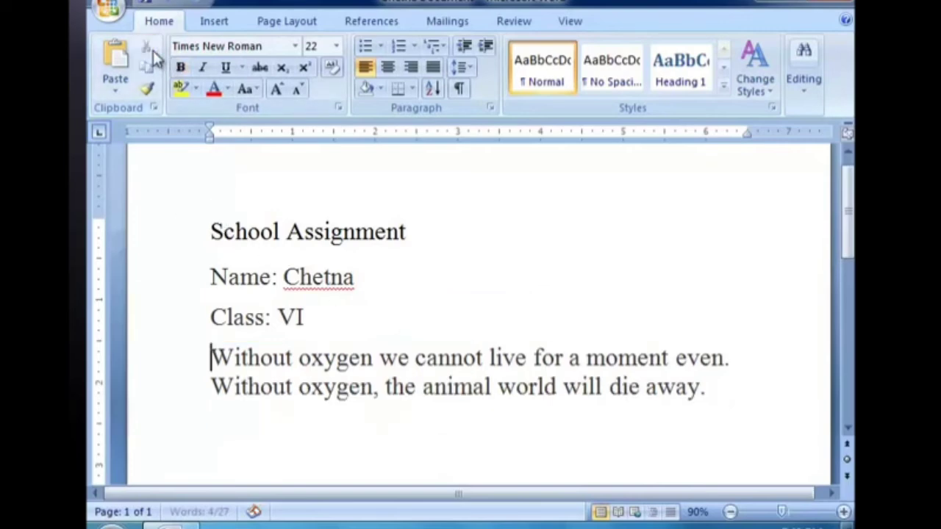
{"action": "left_click", "coordinate": [715, 386]}
{"action": "key", "text": "Return"}
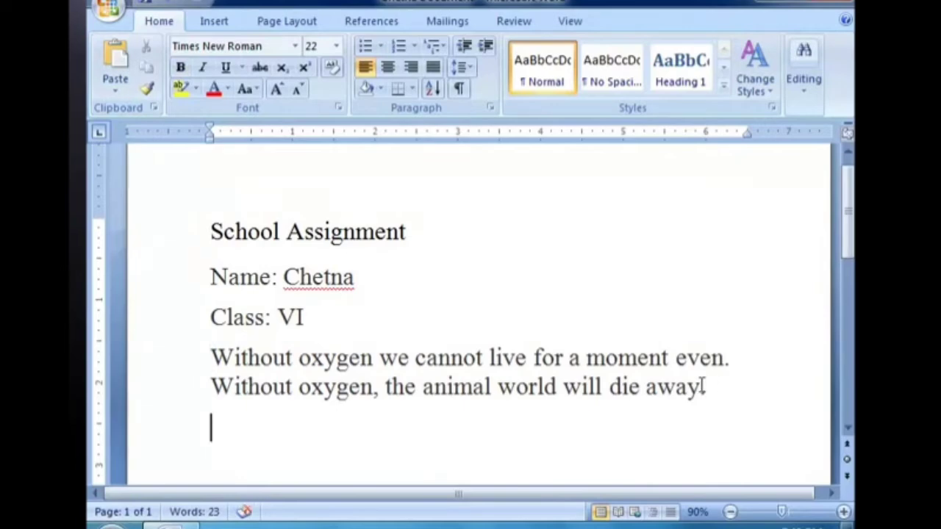
{"action": "left_click", "coordinate": [115, 59]}
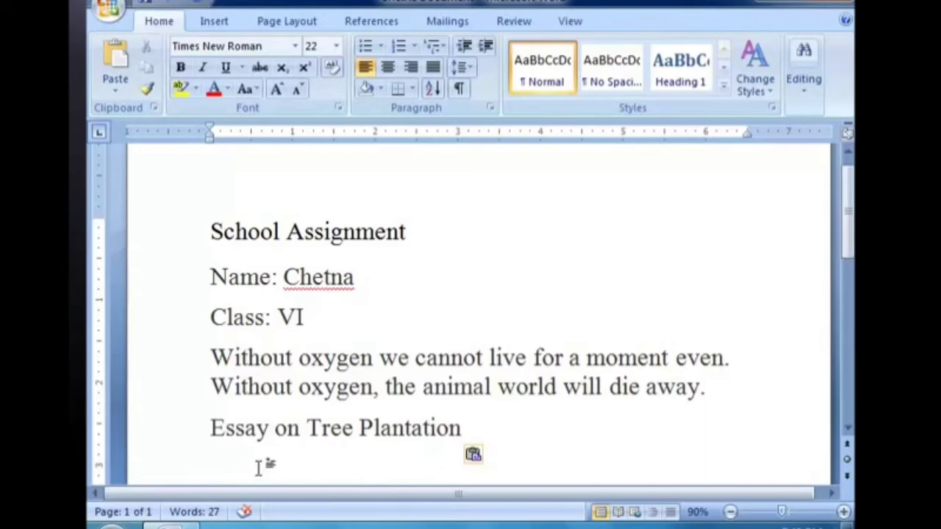
- Copy the "Essay on Tree Plantation" line and paste it on a new line below "Class: VI"
{"action": "left_click_drag", "start_coordinate": [214, 428], "coordinate": [469, 422]}
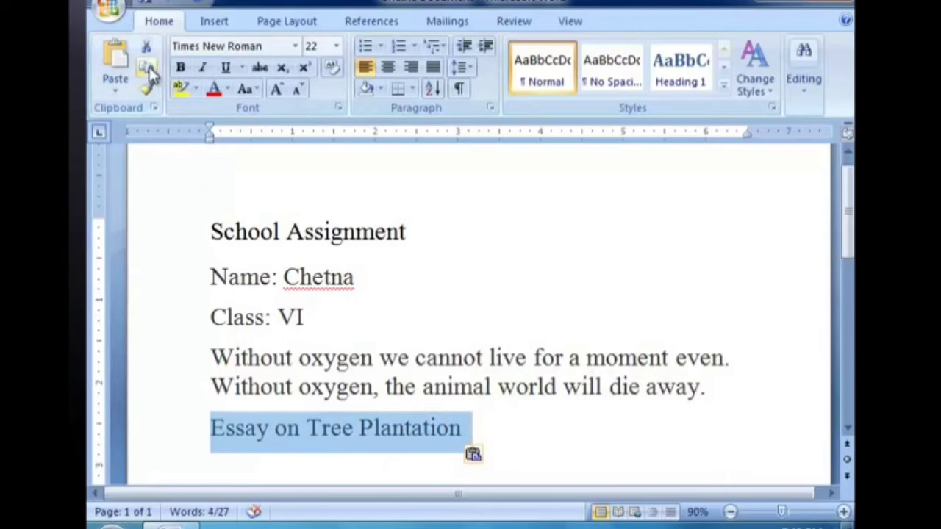
{"action": "left_click", "coordinate": [148, 66]}
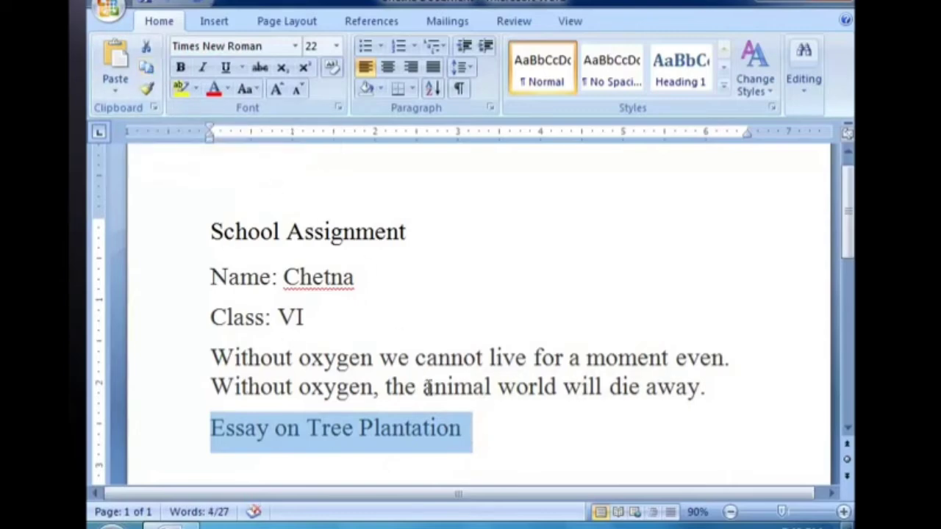
{"action": "left_click", "coordinate": [320, 317]}
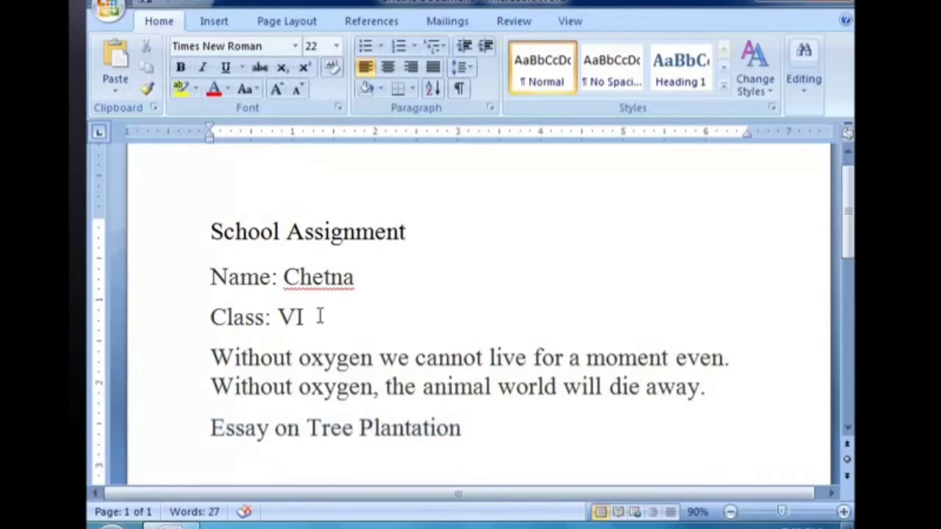
{"action": "key", "text": "Return"}
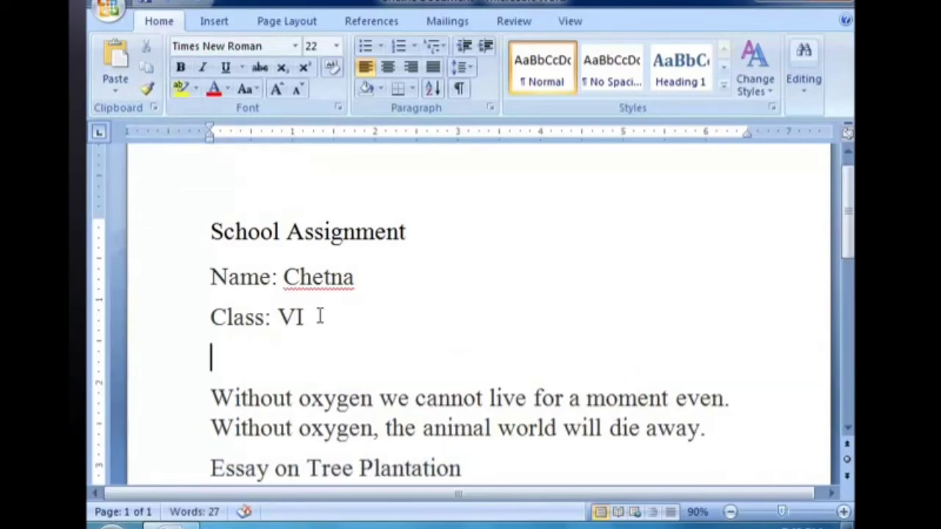
{"action": "left_click", "coordinate": [114, 66]}
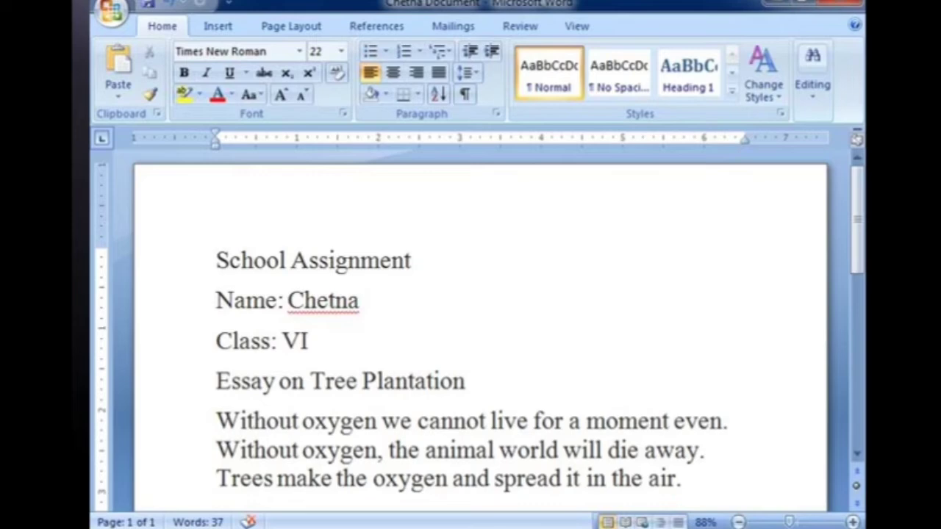
- Select the "School Assignment" line and look through the available fonts and font sizes
{"action": "key", "text": "shift+Down"}
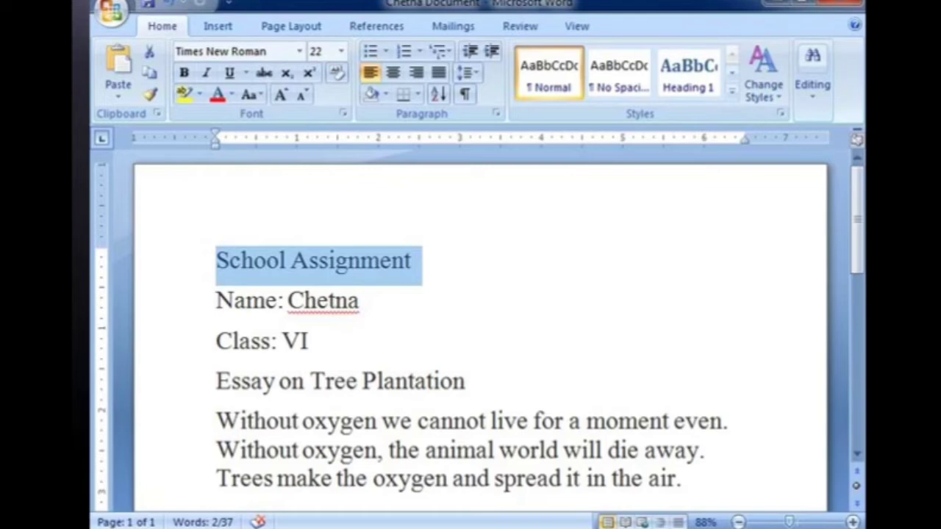
{"action": "left_click", "coordinate": [300, 51]}
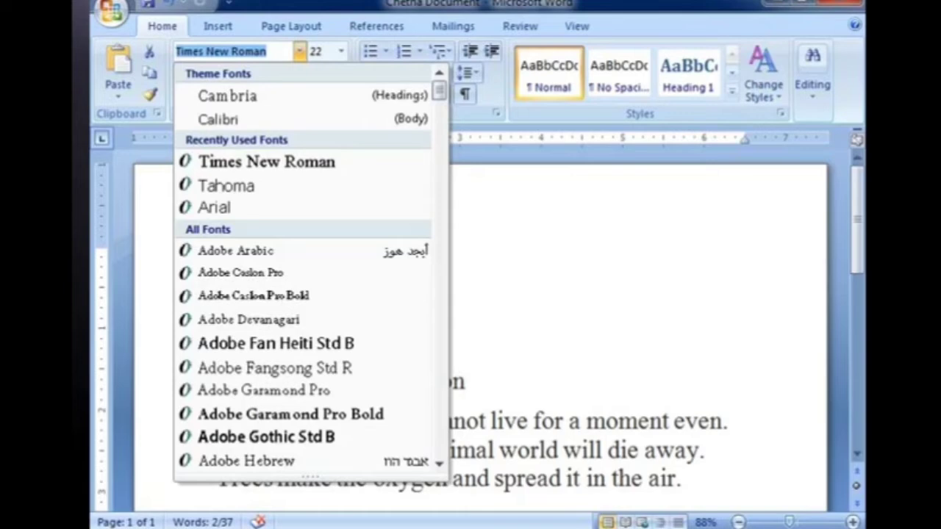
{"action": "left_click", "coordinate": [341, 51]}
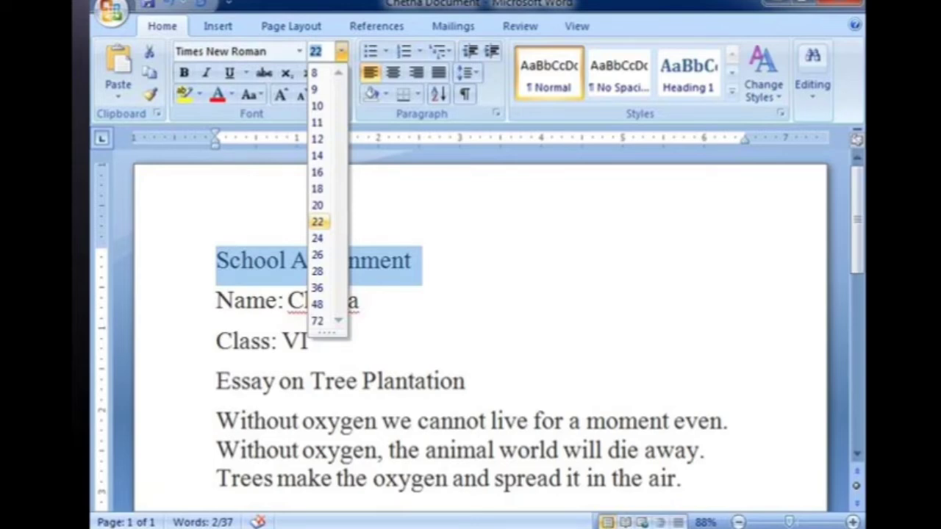
- Try bold, italic and underline one after another on the "School Assignment" line
{"action": "key", "text": "ctrl+b"}
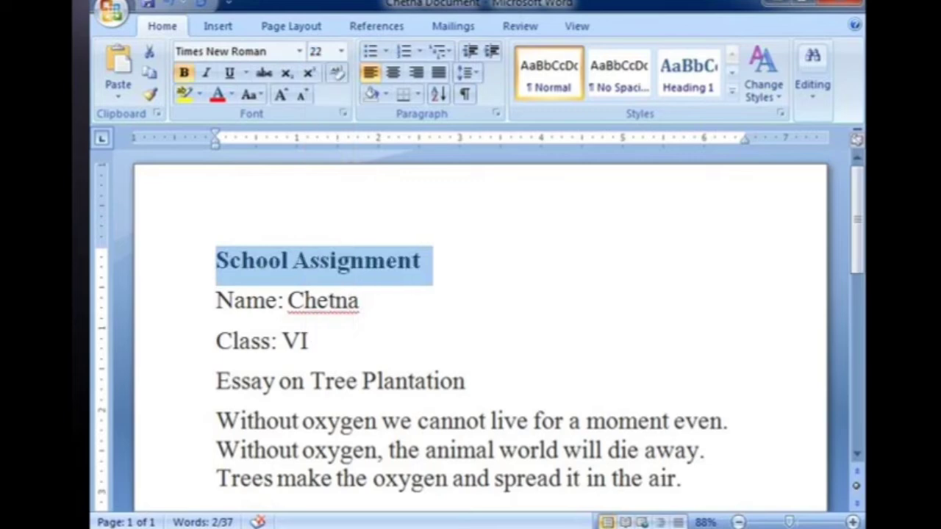
{"action": "key", "text": "ctrl+b"}
{"action": "key", "text": "ctrl+i"}
{"action": "key", "text": "ctrl+i"}
{"action": "key", "text": "ctrl+u"}
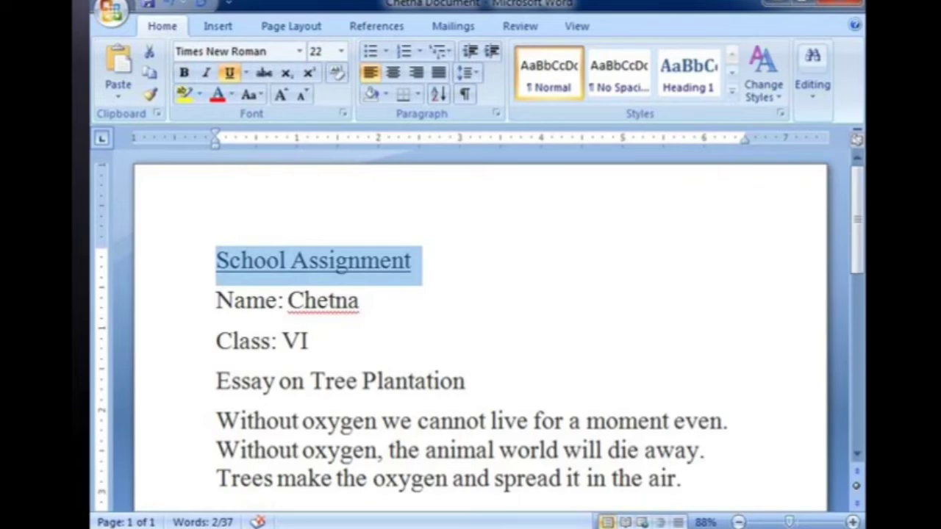
- Examine the available font colours, letter case options, bullet styles and numbering formats
{"action": "left_click", "coordinate": [231, 95]}
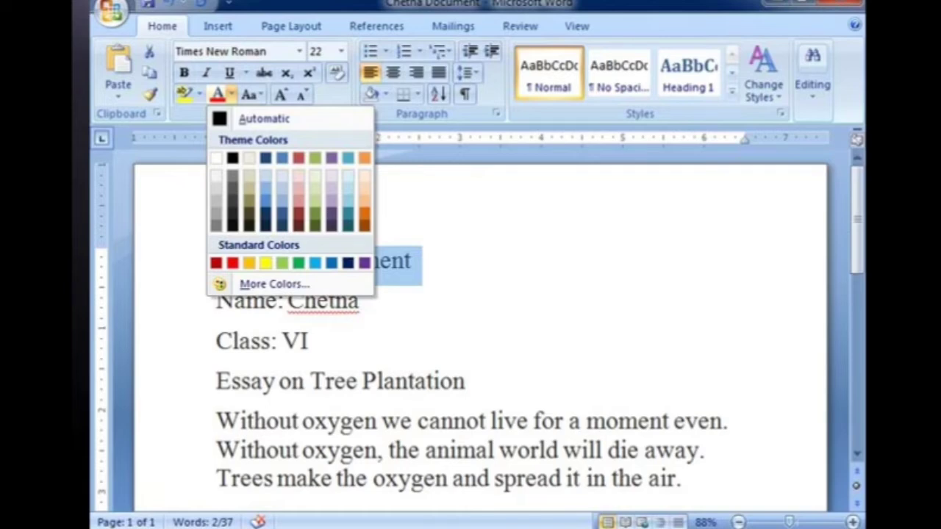
{"action": "left_click", "coordinate": [250, 94]}
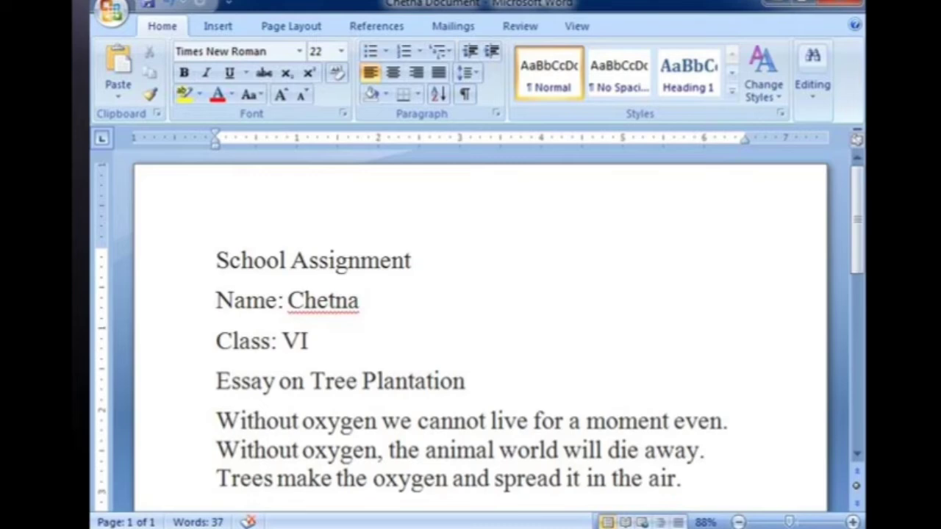
{"action": "left_click", "coordinate": [385, 50]}
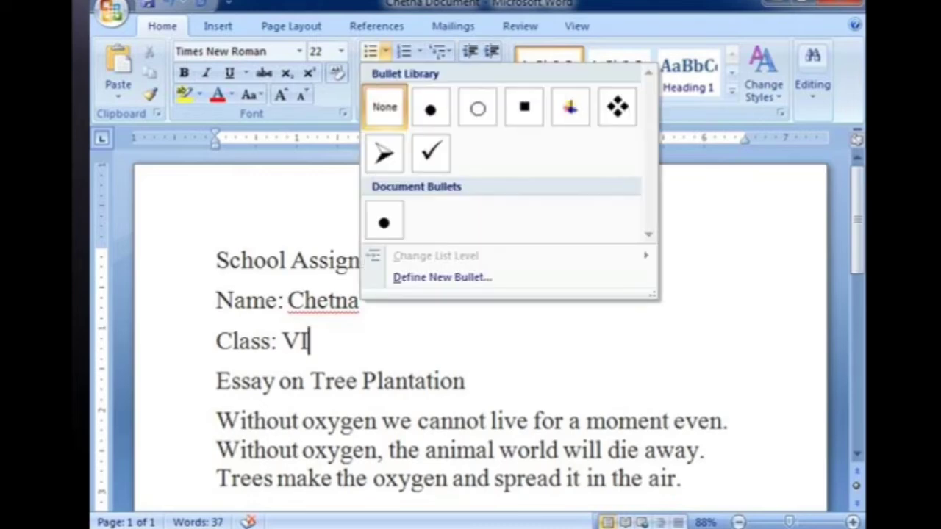
{"action": "left_click", "coordinate": [420, 51]}
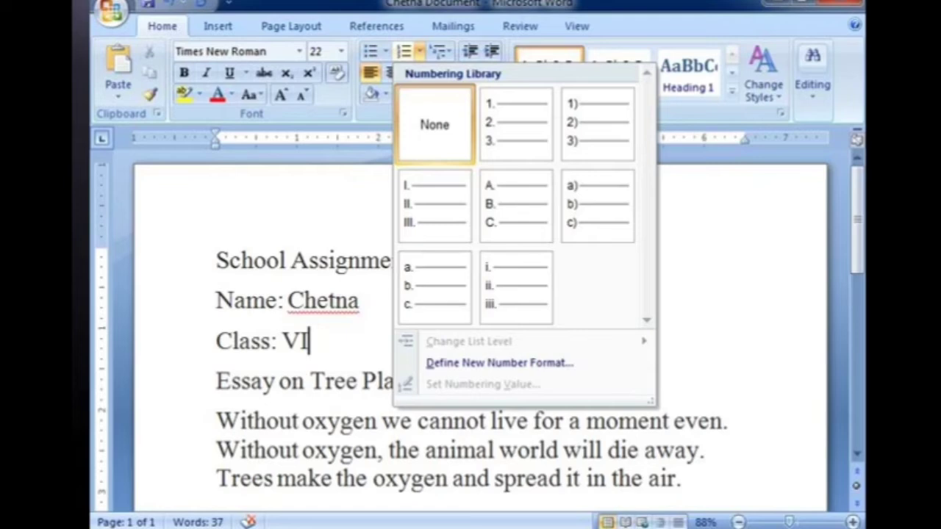
{"action": "key", "text": "Escape"}
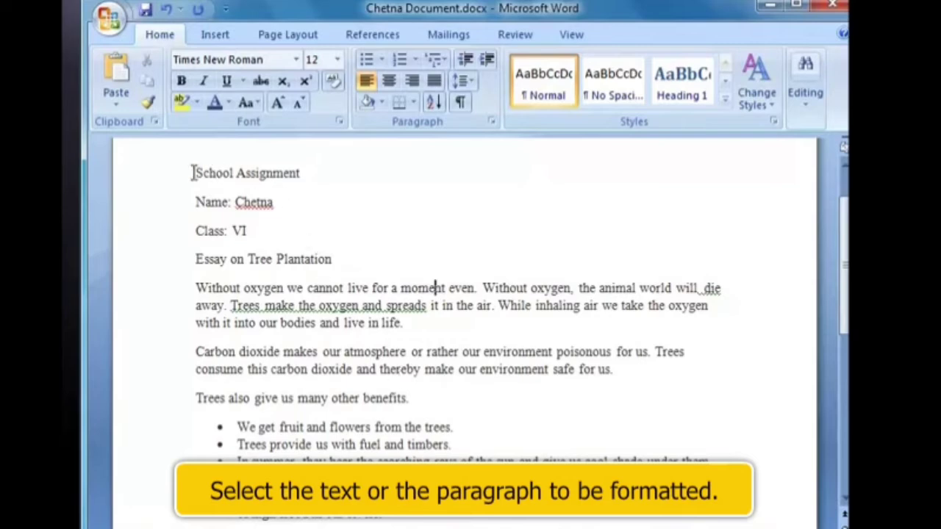
- Set the "School Assignment" title in Arial at size 14
{"action": "left_click_drag", "start_coordinate": [195, 173], "coordinate": [273, 169]}
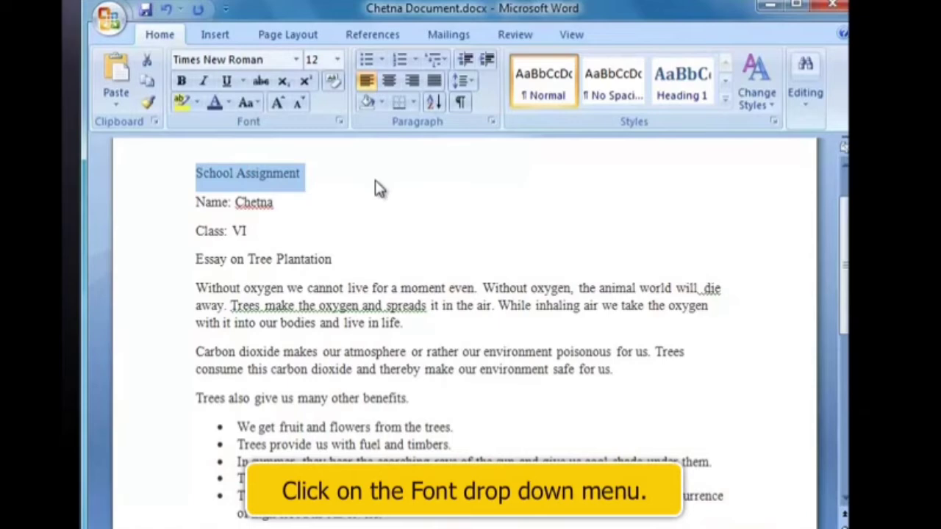
{"action": "left_click", "coordinate": [296, 59]}
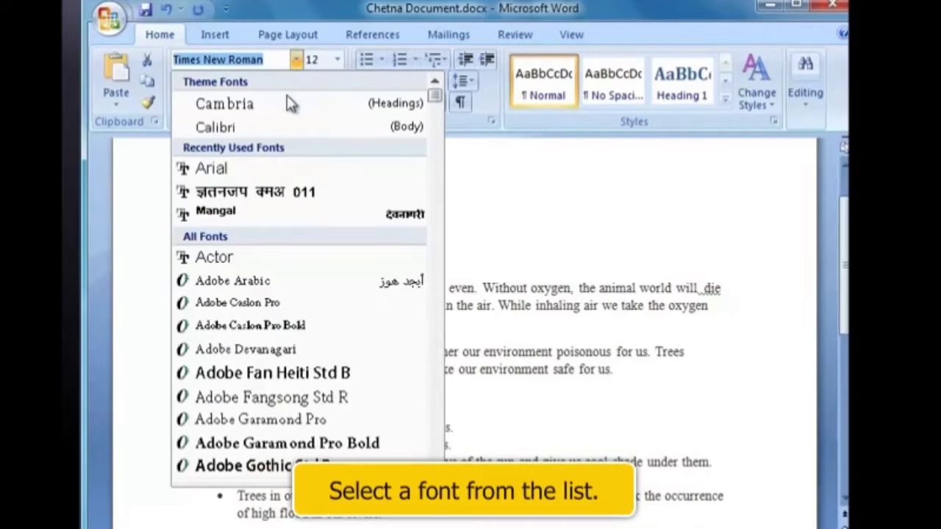
{"action": "left_click", "coordinate": [277, 169]}
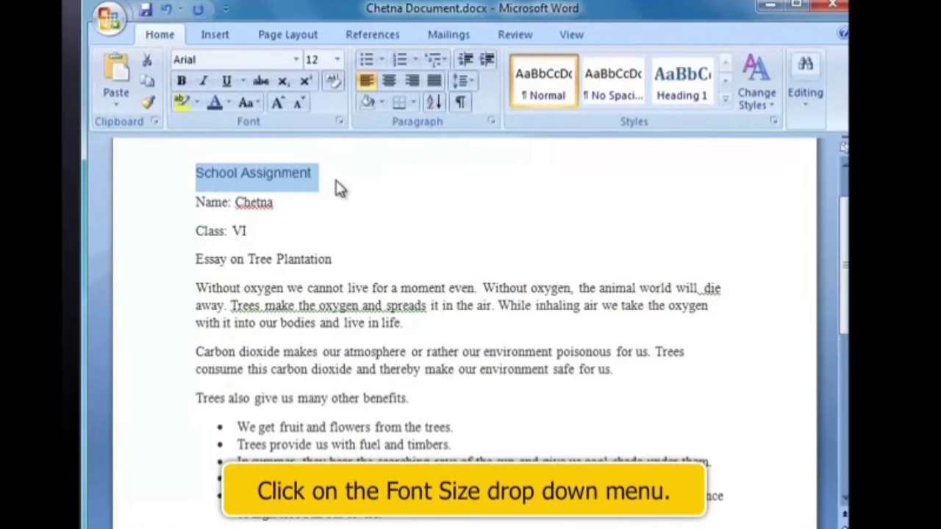
{"action": "left_click", "coordinate": [338, 60]}
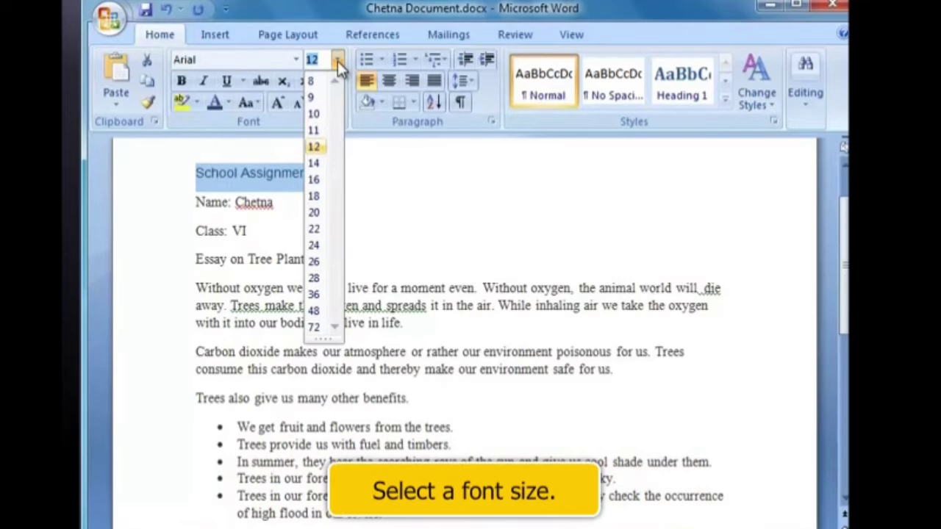
{"action": "left_click", "coordinate": [320, 168]}
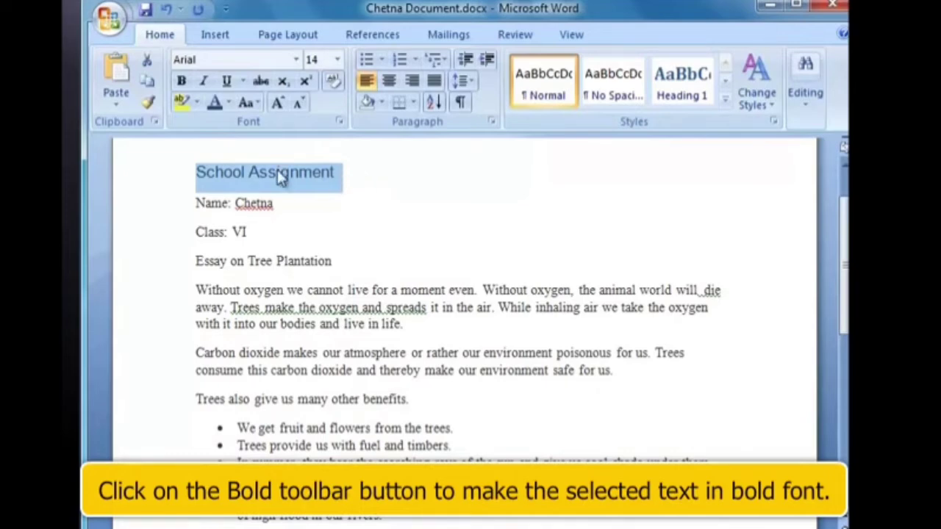
- Make the "School Assignment" title bold and colour it with the dark blue theme colour
{"action": "left_click", "coordinate": [183, 82]}
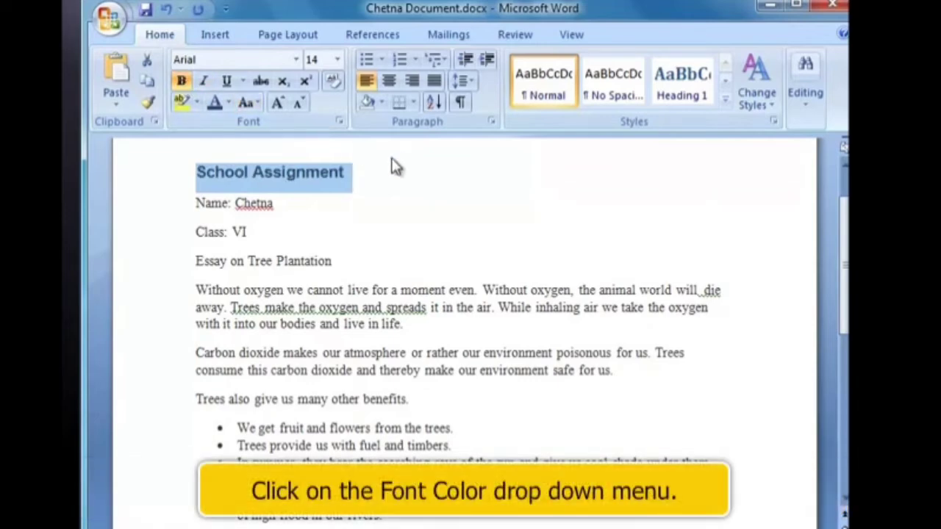
{"action": "left_click", "coordinate": [228, 105]}
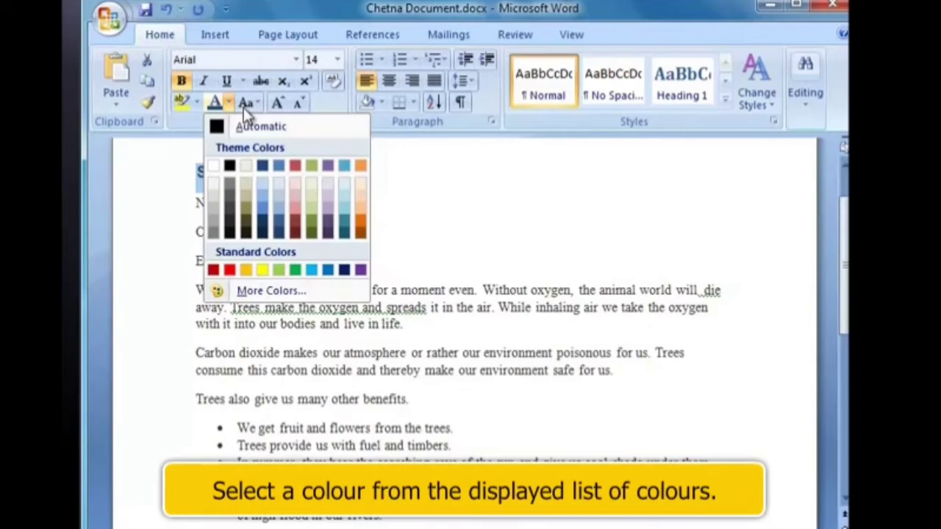
{"action": "left_click", "coordinate": [266, 168]}
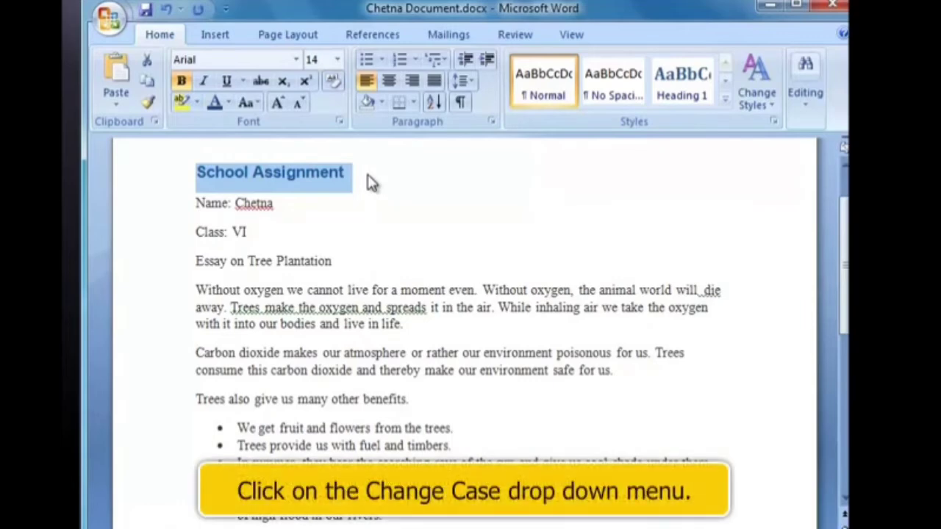
- Convert the "School Assignment" title to uppercase and centre it
{"action": "left_click", "coordinate": [257, 104]}
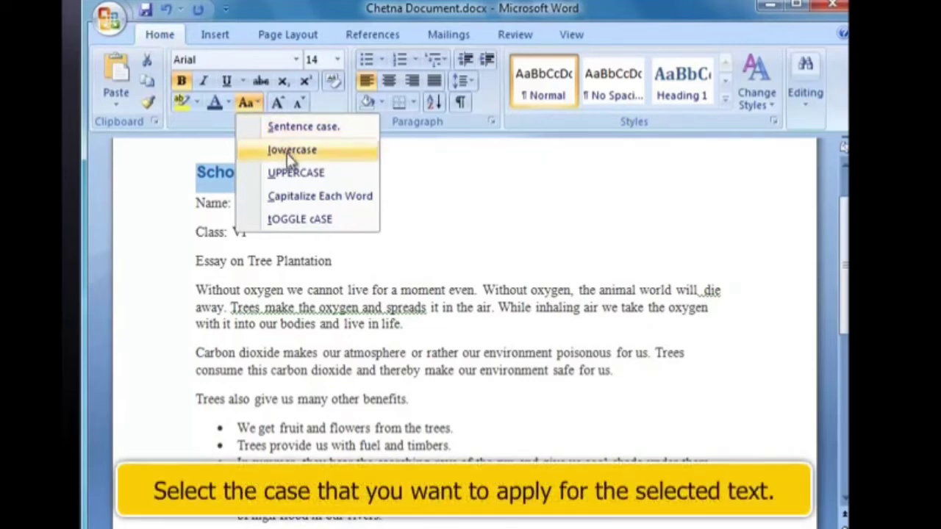
{"action": "left_click", "coordinate": [293, 175]}
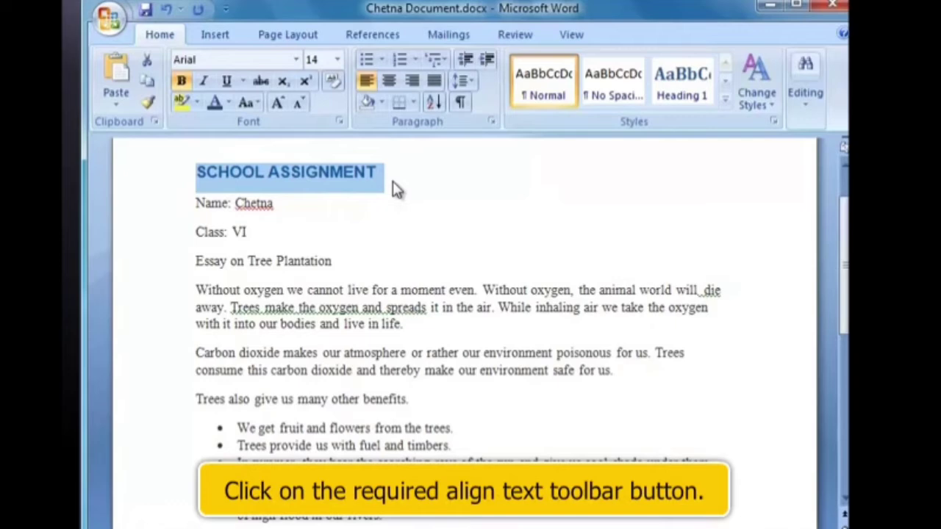
{"action": "left_click", "coordinate": [389, 82]}
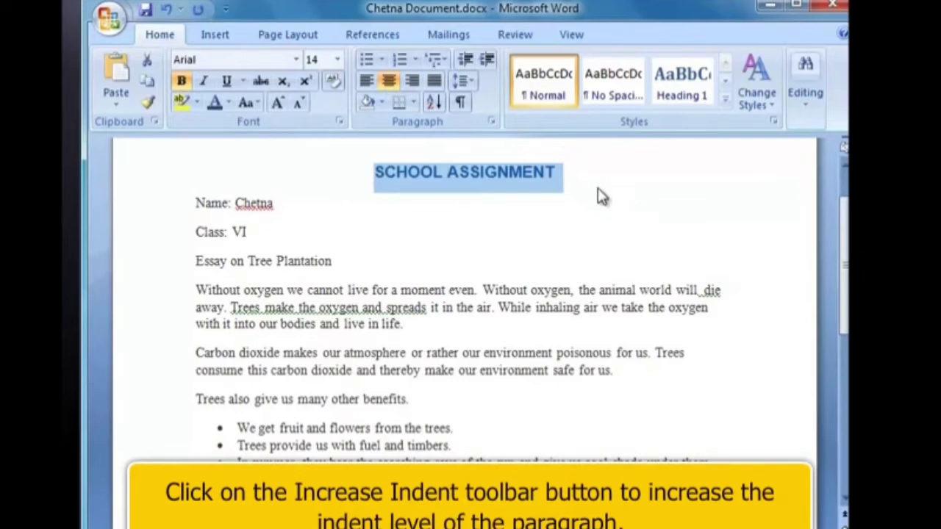
- Increase the indent of the centred title by one level and decrease it again
{"action": "left_click", "coordinate": [487, 61]}
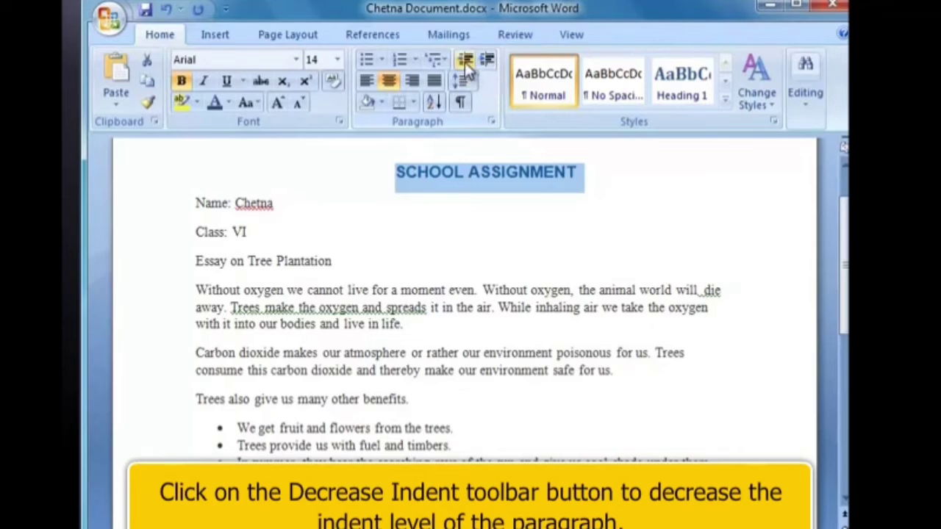
{"action": "left_click", "coordinate": [465, 62]}
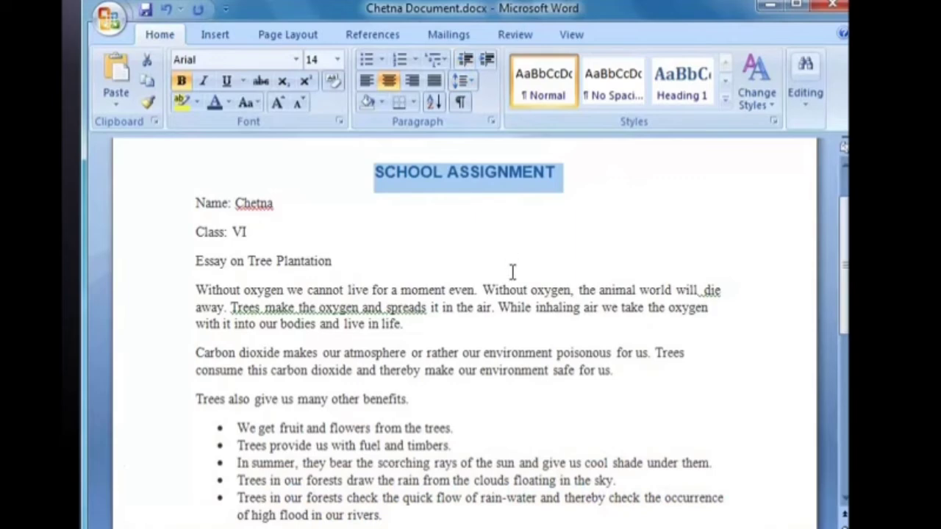
- Give the list of tree benefits square bullets, and convert it to a numbered list in the 1. 2. 3. format
{"action": "scroll", "coordinate": [420, 345], "scroll_direction": "down", "scroll_amount": 2}
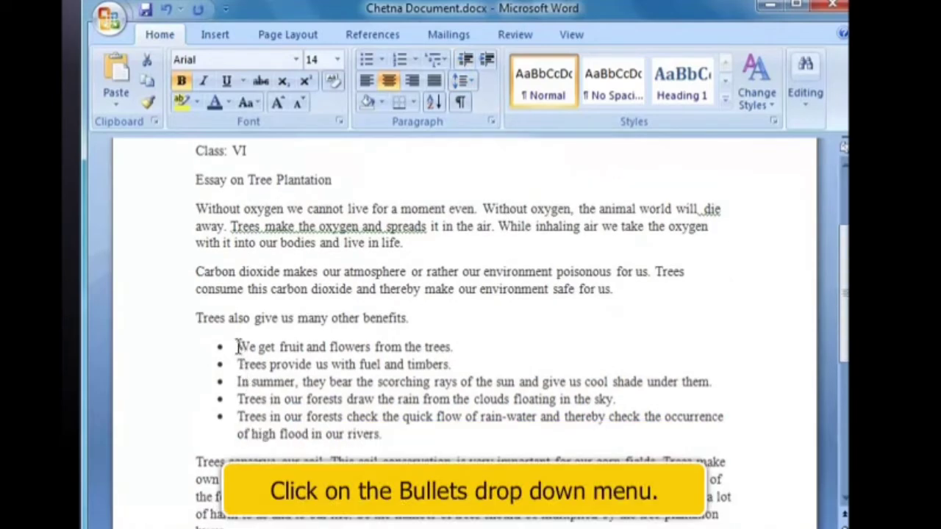
{"action": "left_click_drag", "start_coordinate": [237, 346], "coordinate": [382, 440]}
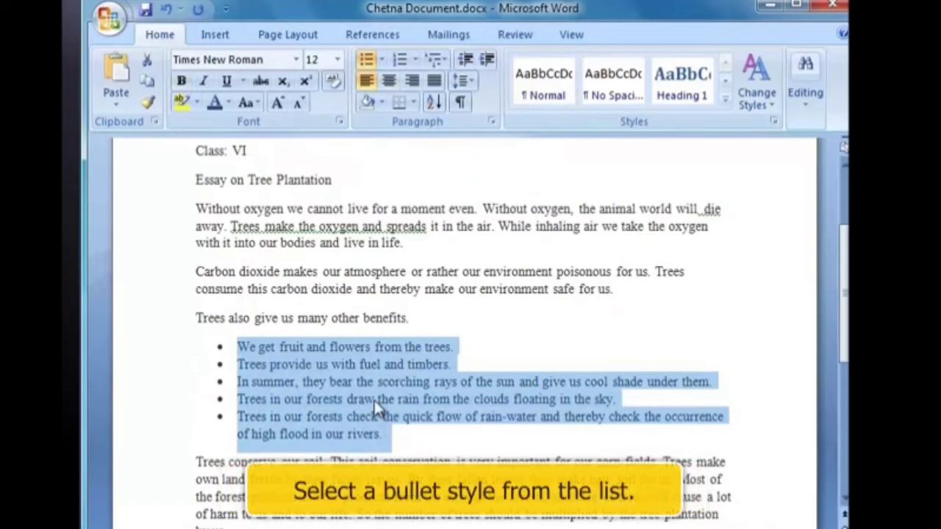
{"action": "left_click", "coordinate": [383, 60]}
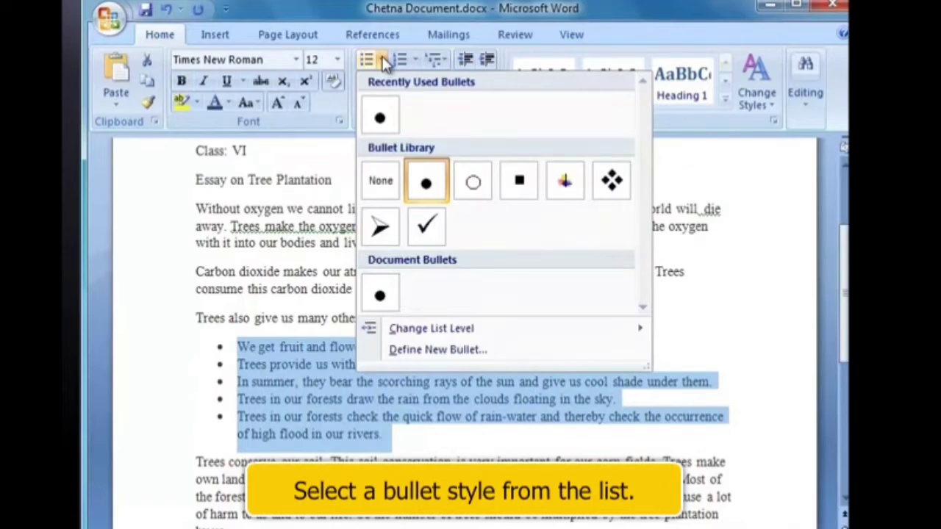
{"action": "left_click", "coordinate": [520, 183]}
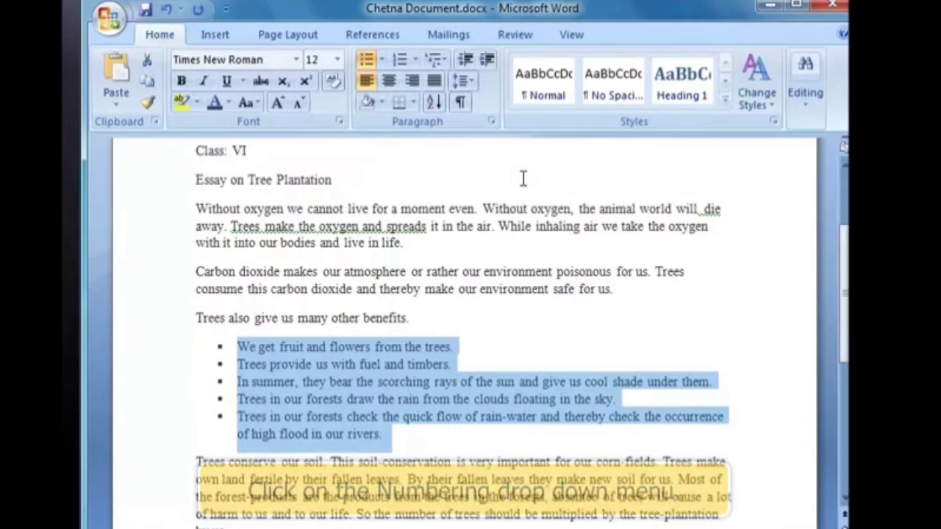
{"action": "left_click", "coordinate": [417, 62]}
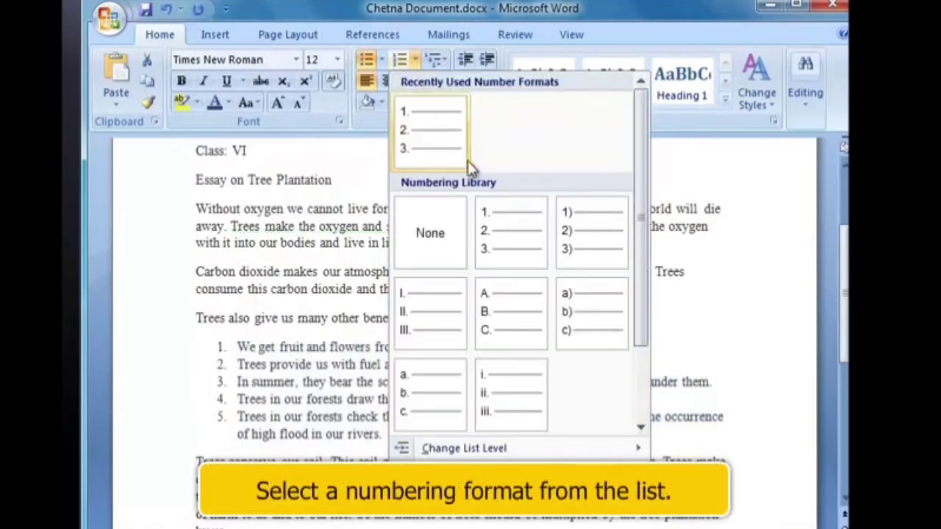
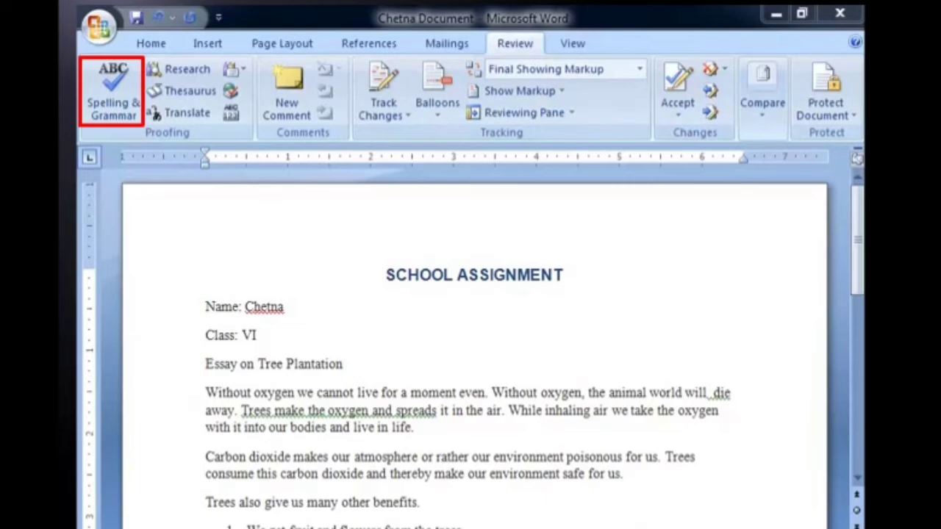
- Run the spelling and grammar check on the document and again on the first essay paragraph, closing it each time without changes
{"action": "left_click", "coordinate": [108, 96]}
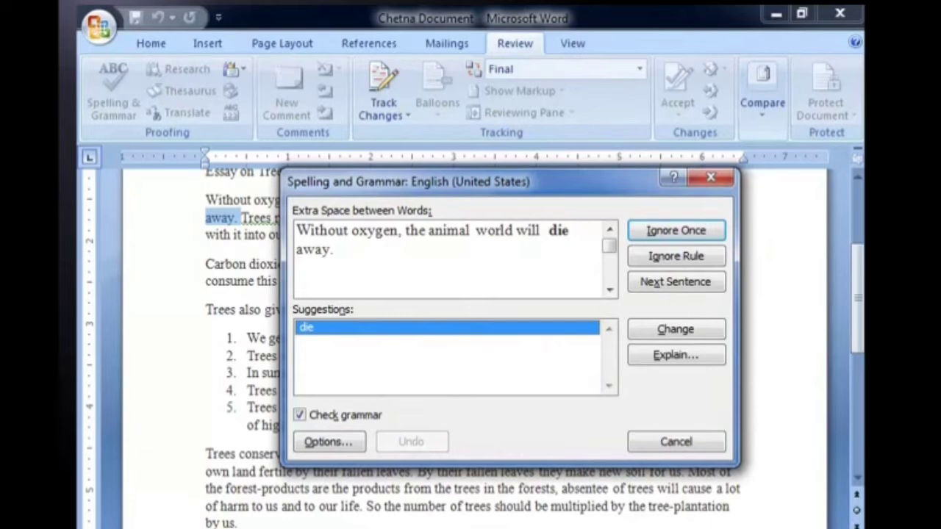
{"action": "left_click", "coordinate": [711, 178]}
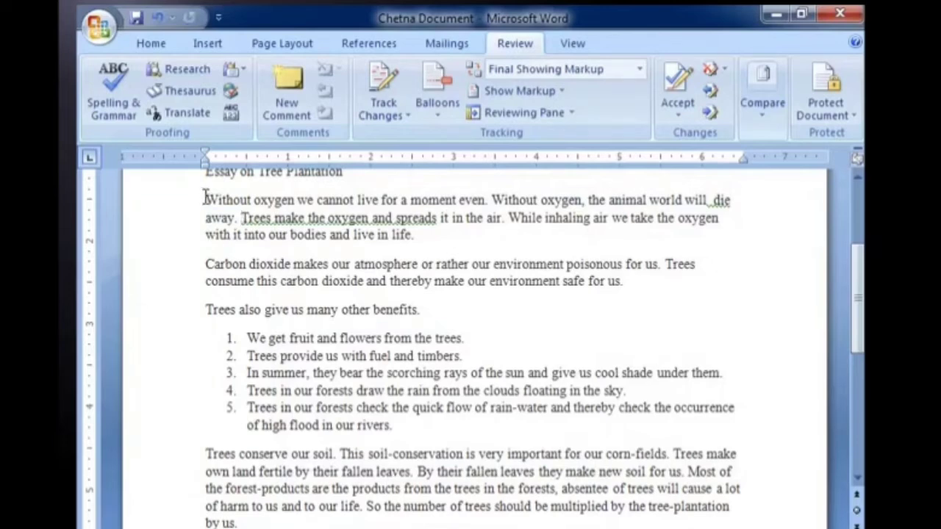
{"action": "left_click_drag", "start_coordinate": [205, 200], "coordinate": [403, 241]}
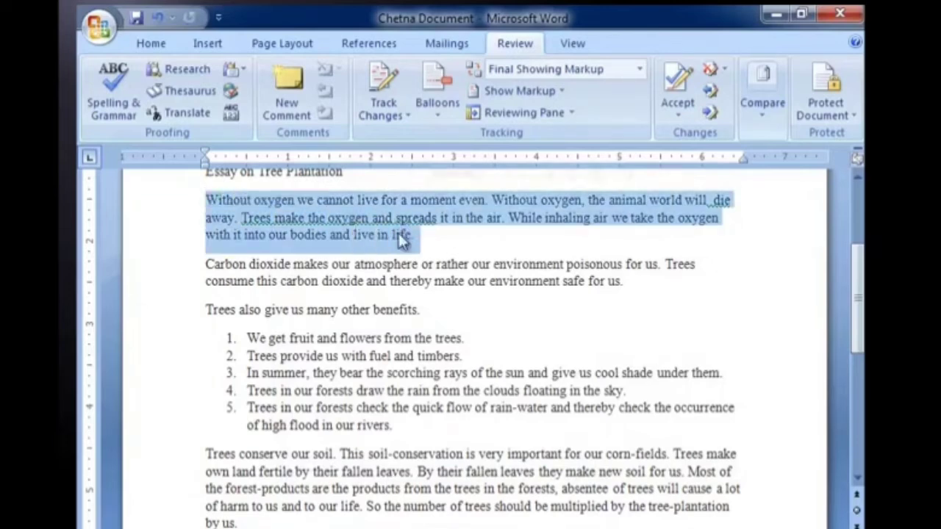
{"action": "left_click", "coordinate": [95, 90]}
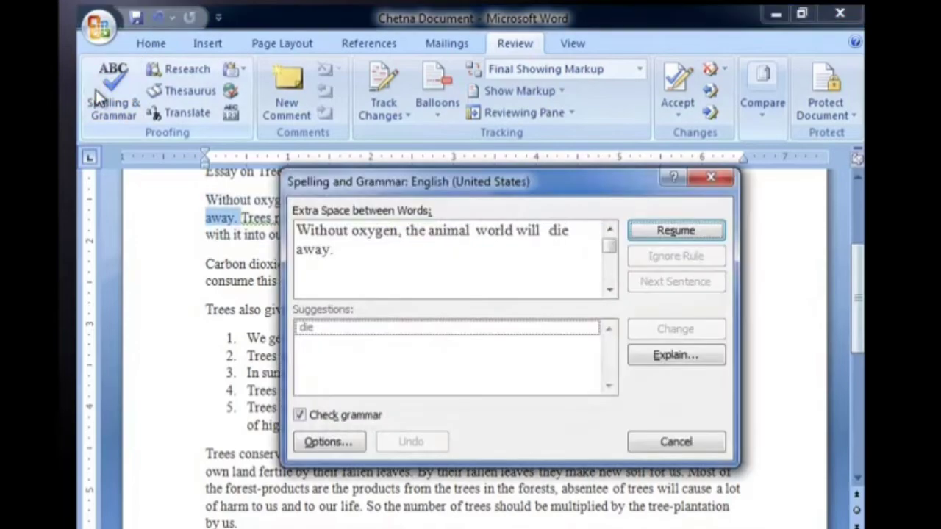
{"action": "left_click", "coordinate": [711, 178]}
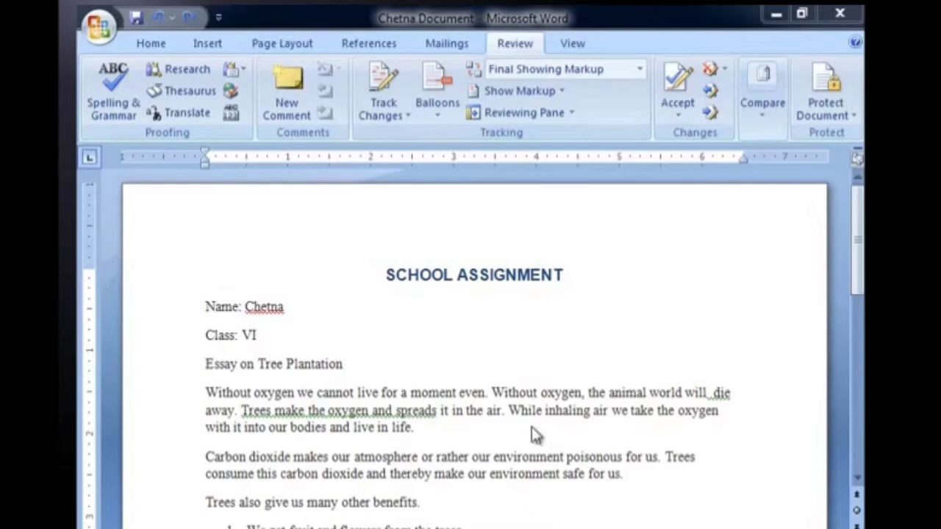
- Replace "Without" in the first essay paragraph's second sentence with the thesaurus synonym "with no", and insert a new comment in the same paragraph
{"action": "double_click", "coordinate": [524, 393]}
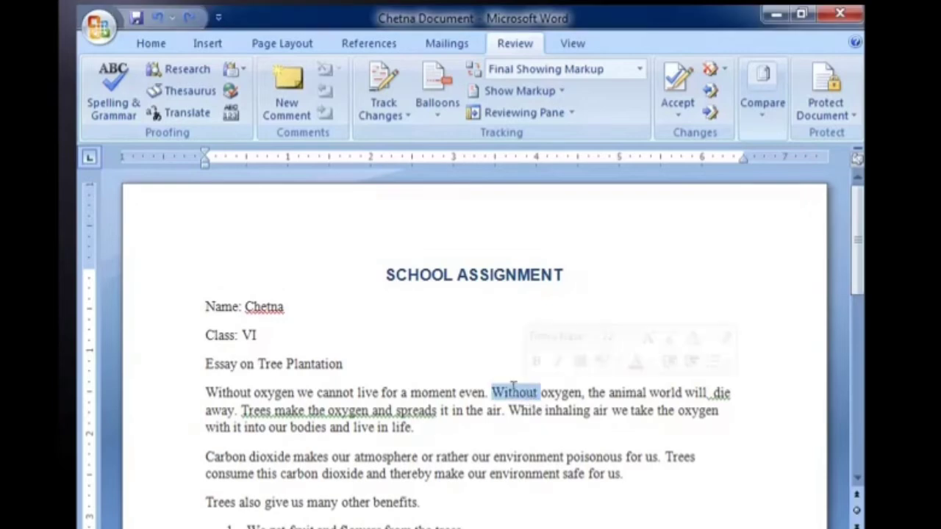
{"action": "left_click", "coordinate": [176, 92]}
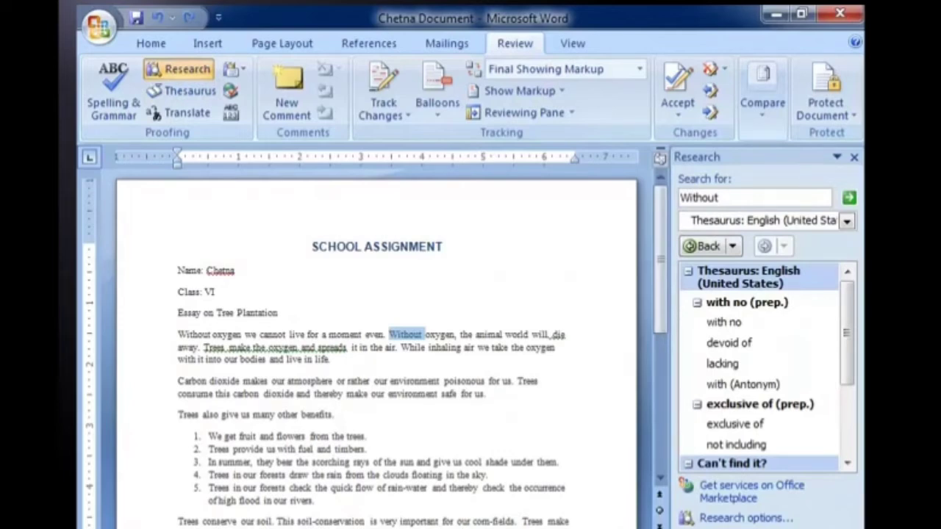
{"action": "left_click", "coordinate": [821, 322]}
{"action": "left_click", "coordinate": [812, 350]}
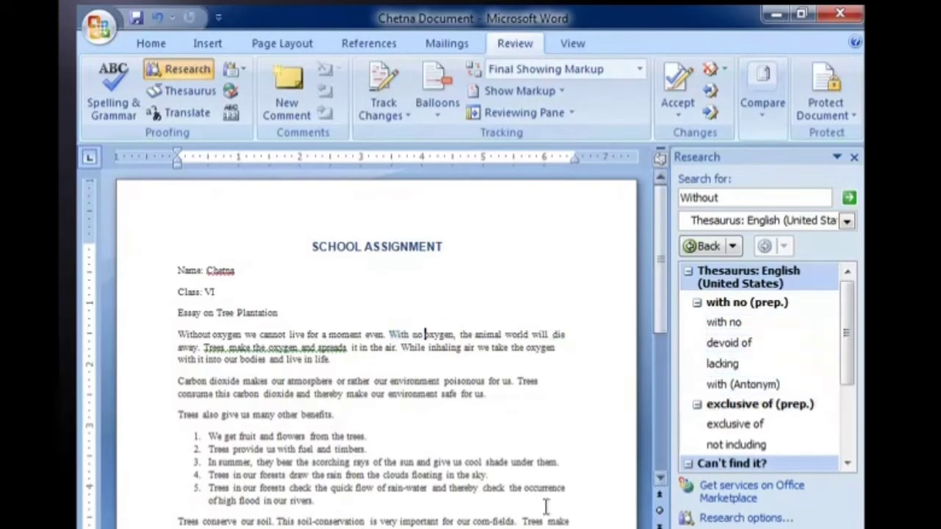
{"action": "left_click", "coordinate": [854, 157]}
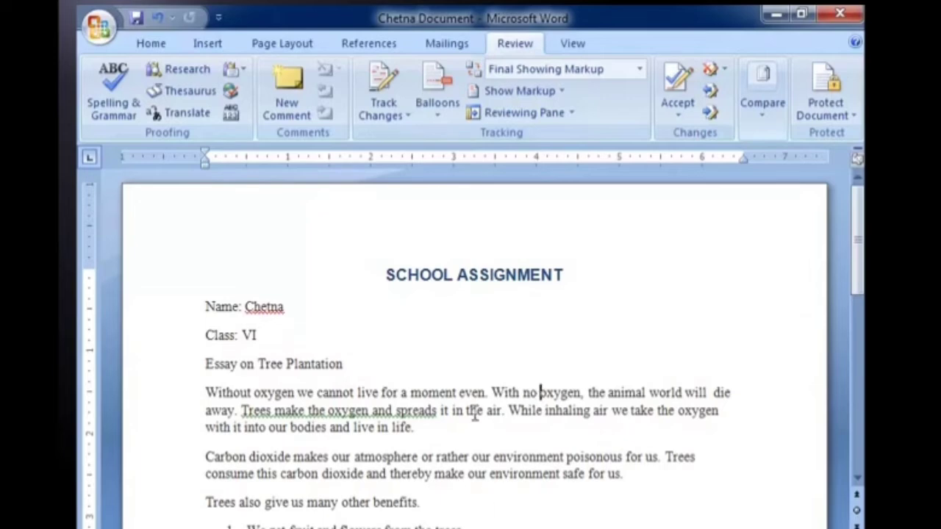
{"action": "left_click", "coordinate": [460, 394]}
{"action": "left_click", "coordinate": [289, 81]}
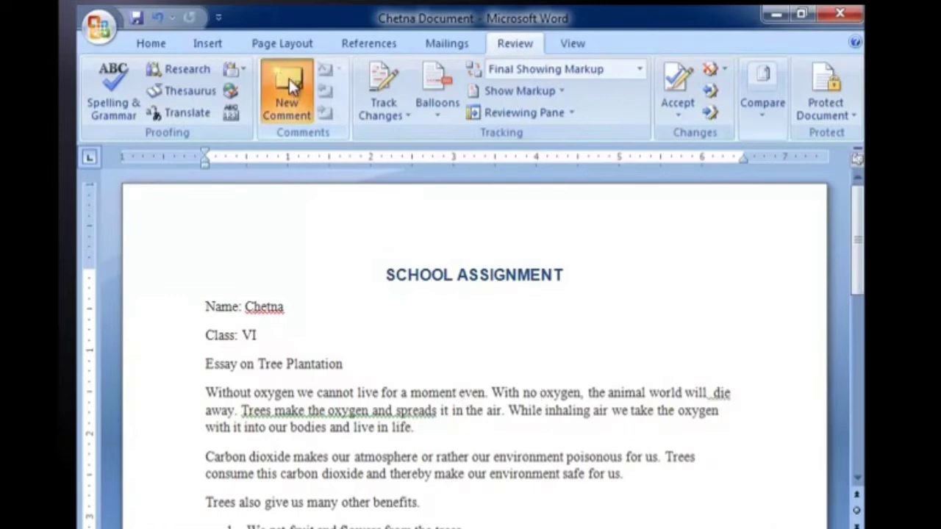
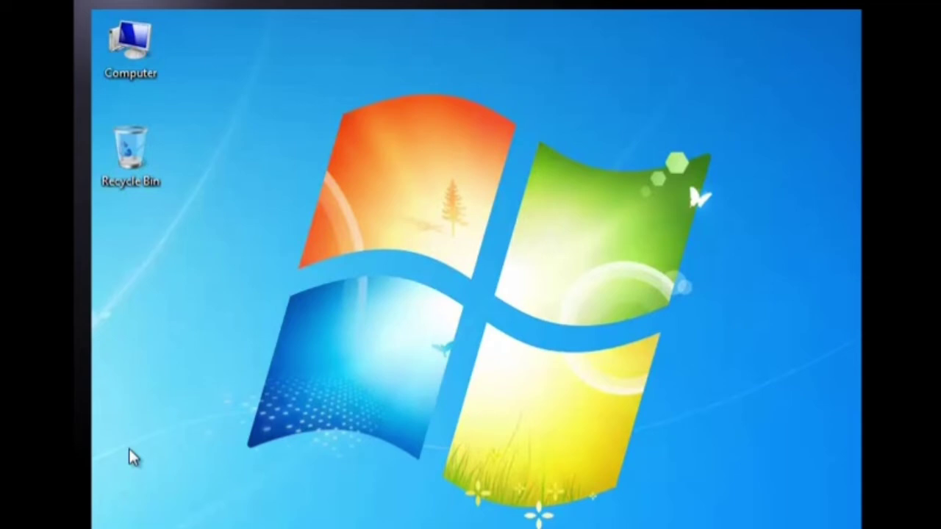
- Launch Microsoft Office Excel 2007 with a blank workbook
{"action": "left_click", "coordinate": [125, 528]}
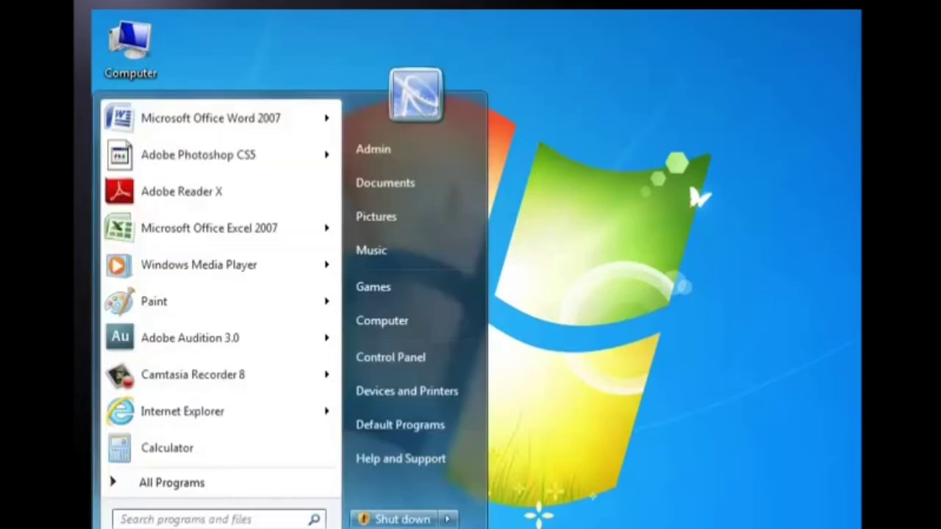
{"action": "left_click", "coordinate": [177, 489]}
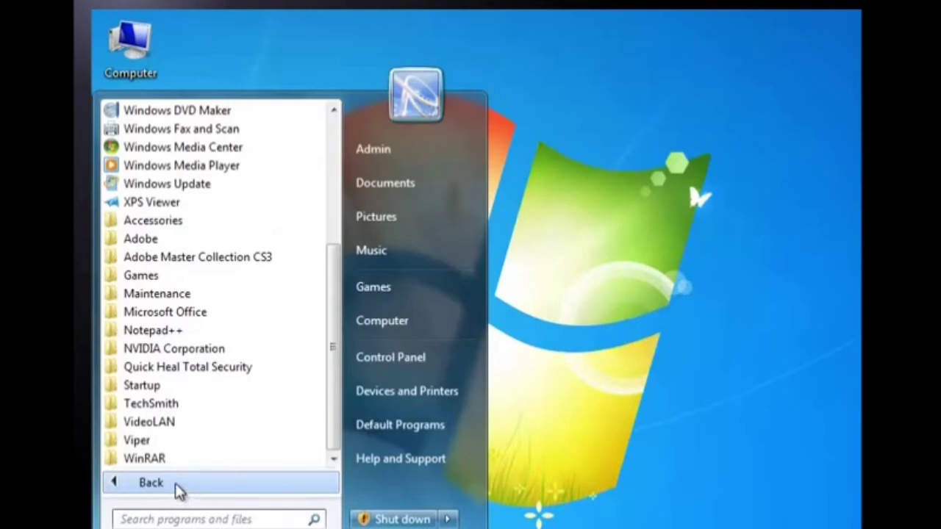
{"action": "left_click", "coordinate": [204, 313]}
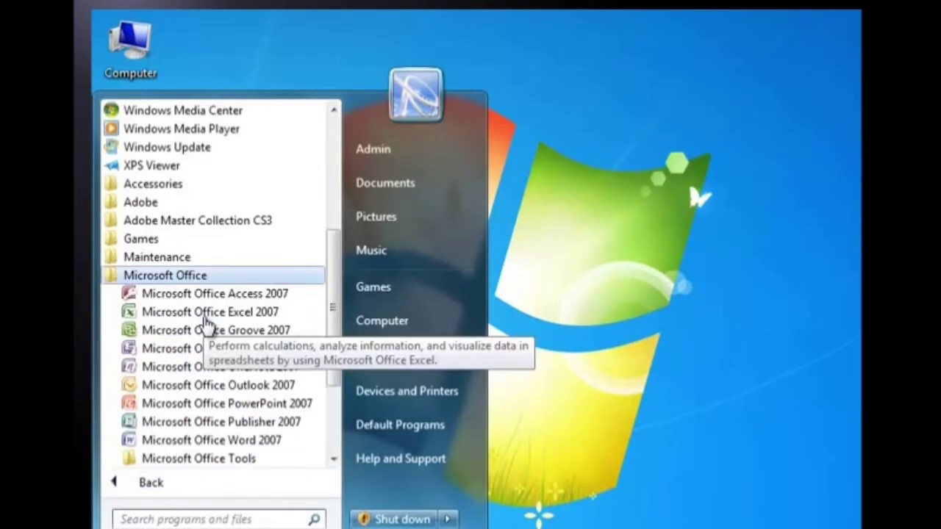
{"action": "left_click", "coordinate": [204, 315]}
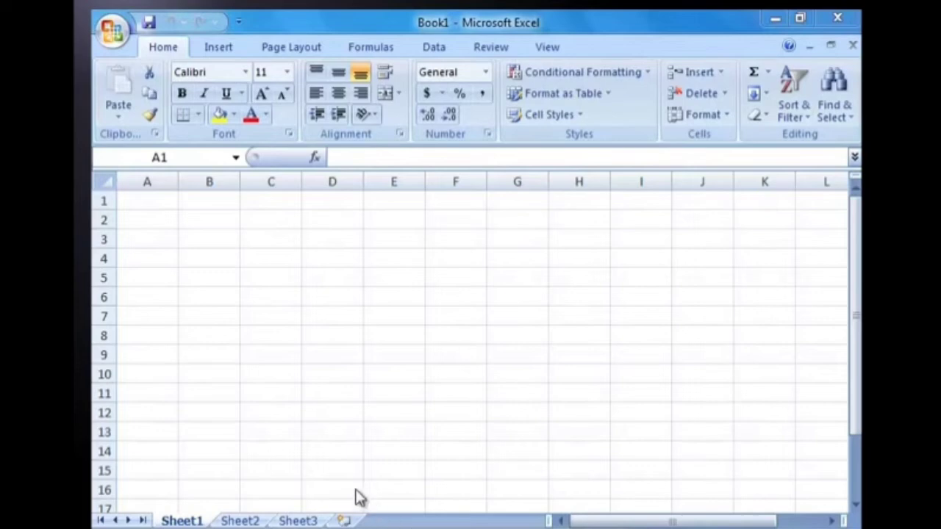
- Open the Sheet1 name for editing in two different ways, leaving it each time without entering a new name
{"action": "double_click", "coordinate": [197, 519]}
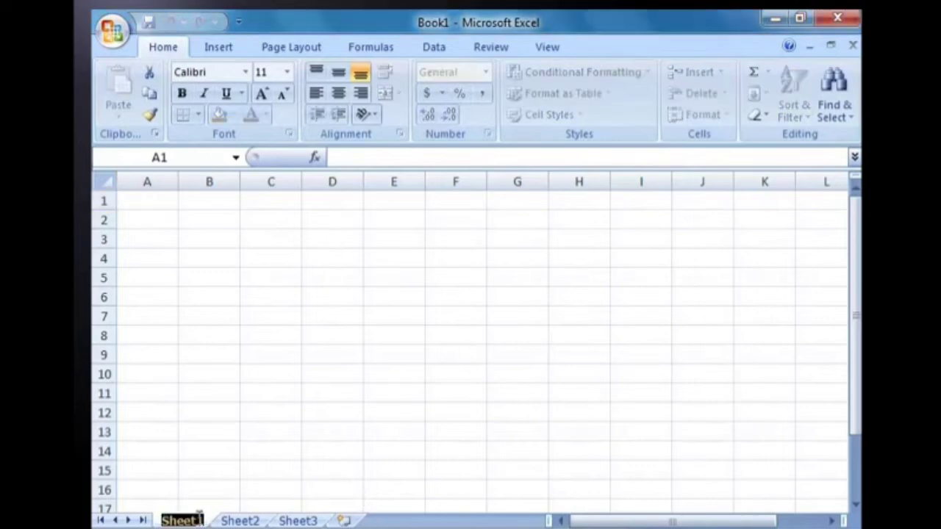
{"action": "left_click", "coordinate": [253, 470]}
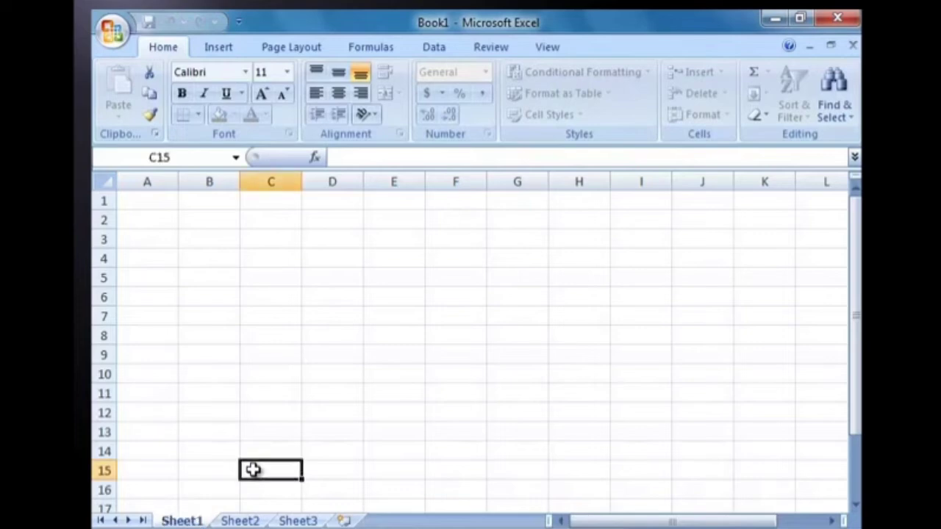
{"action": "right_click", "coordinate": [193, 522]}
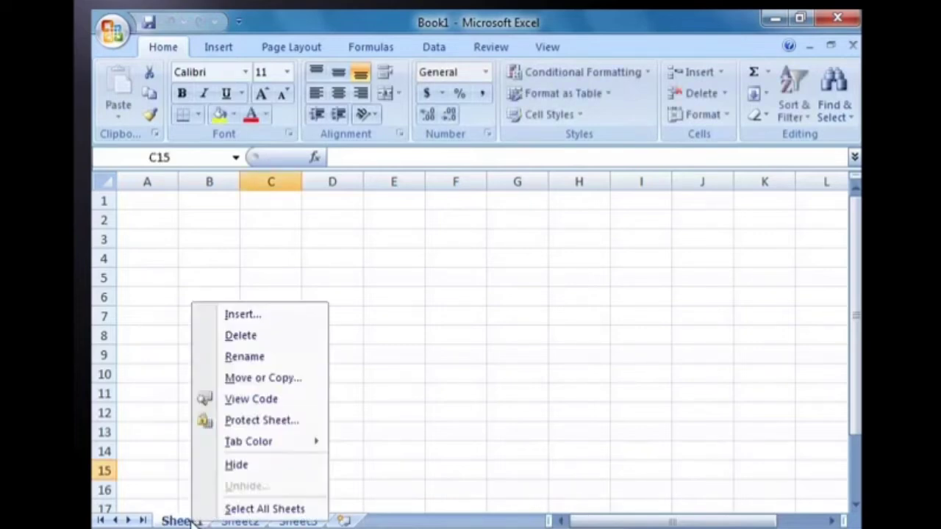
{"action": "left_click", "coordinate": [271, 359]}
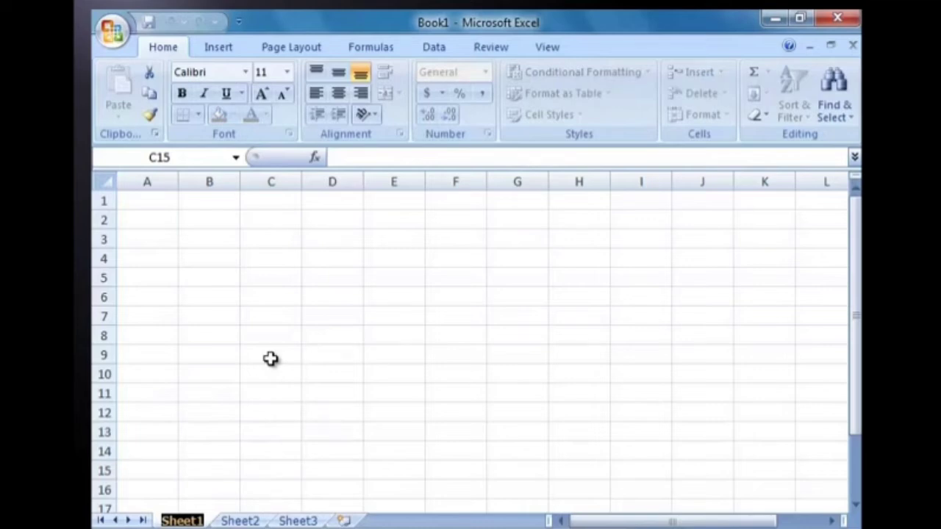
{"action": "left_click", "coordinate": [271, 358]}
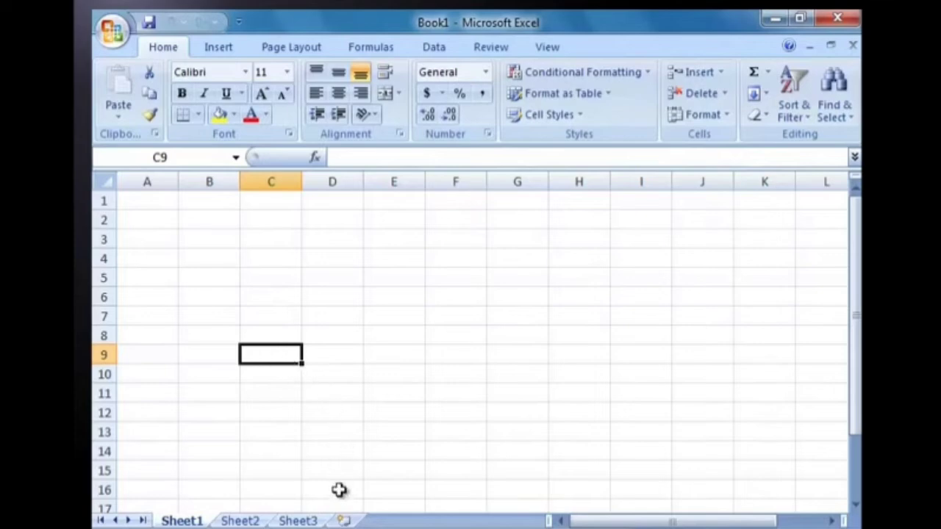
- Add a worksheet at the end of the workbook, and insert another worksheet directly before Sheet3
{"action": "left_click", "coordinate": [344, 521]}
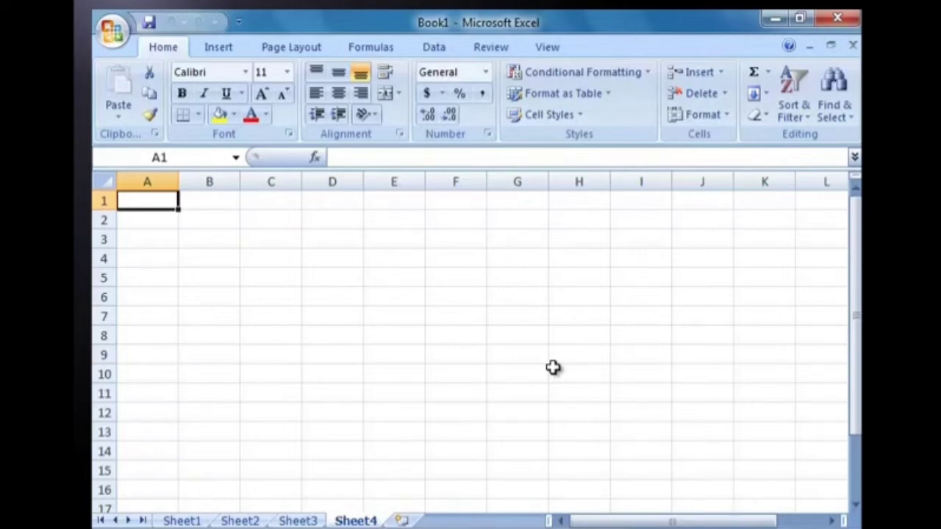
{"action": "left_click", "coordinate": [313, 508]}
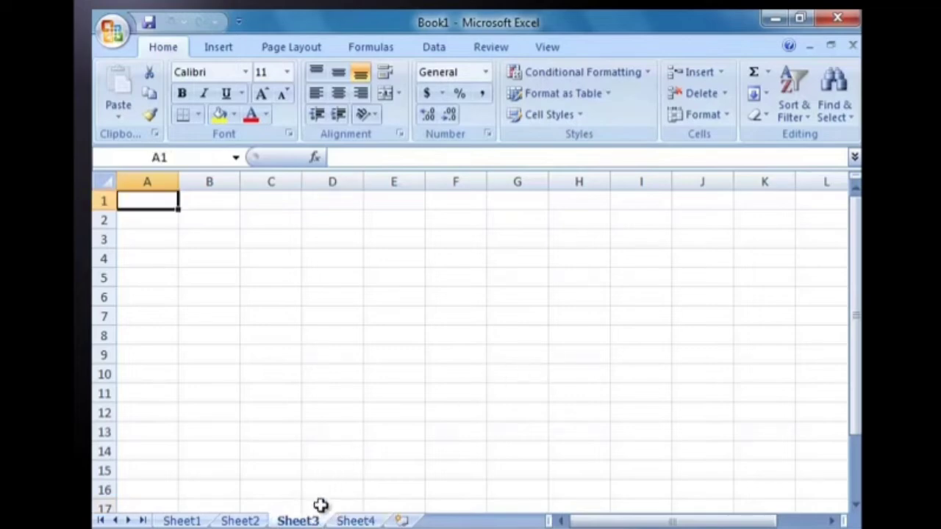
{"action": "left_click", "coordinate": [722, 72]}
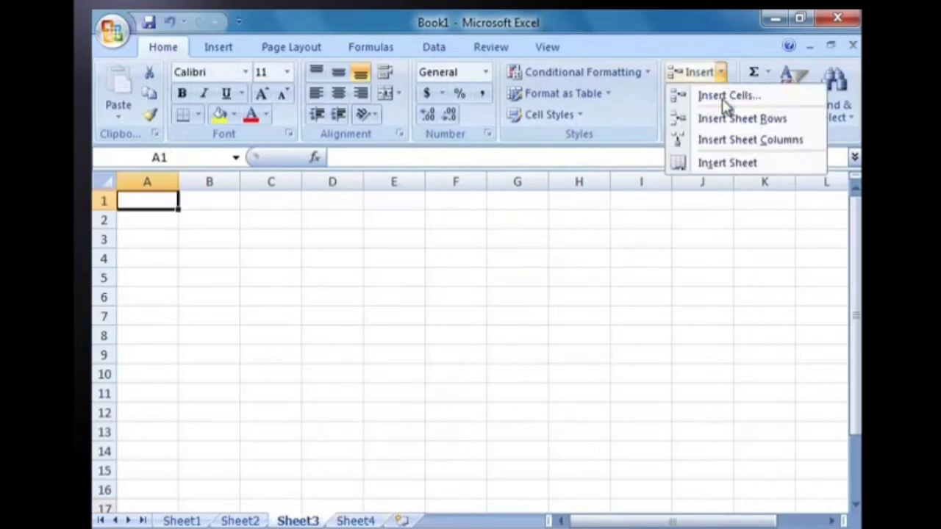
{"action": "left_click", "coordinate": [726, 163]}
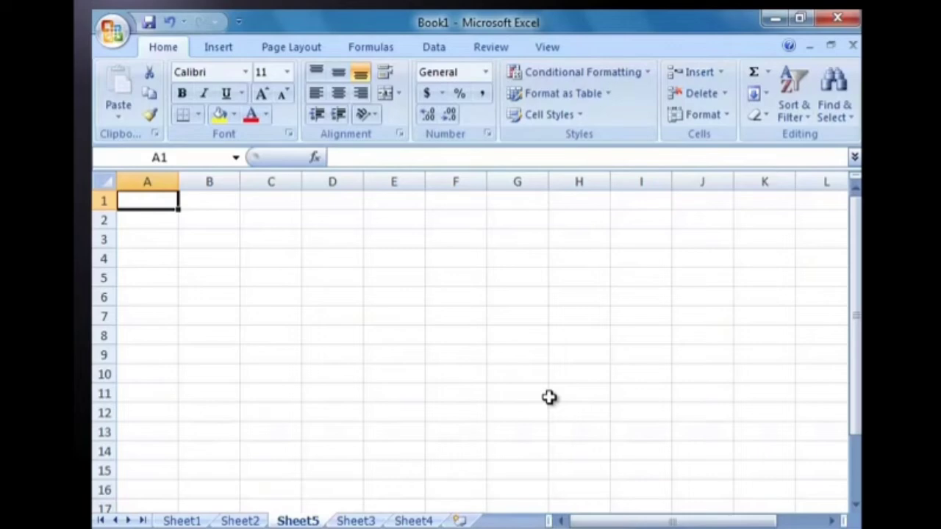
- Insert a worksheet before Sheet5 using the Worksheet template
{"action": "right_click", "coordinate": [315, 521]}
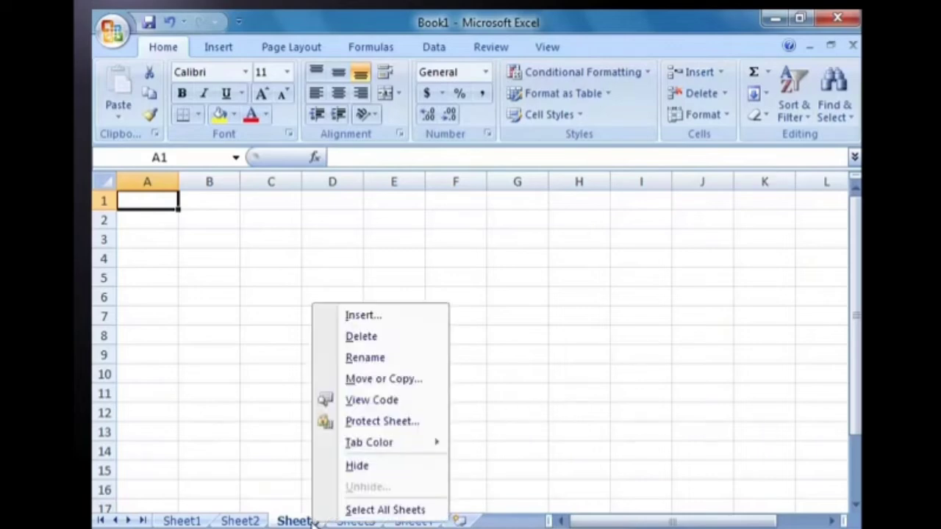
{"action": "left_click", "coordinate": [377, 323]}
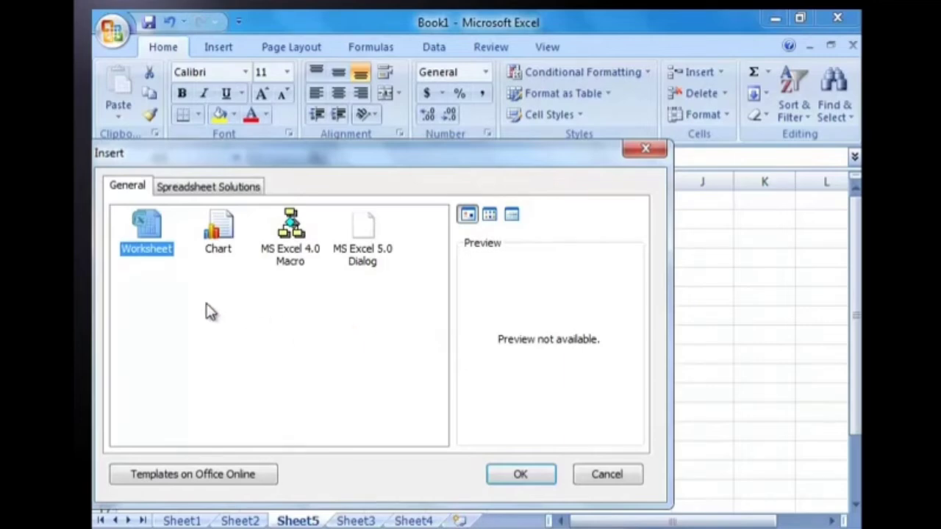
{"action": "left_click", "coordinate": [530, 478]}
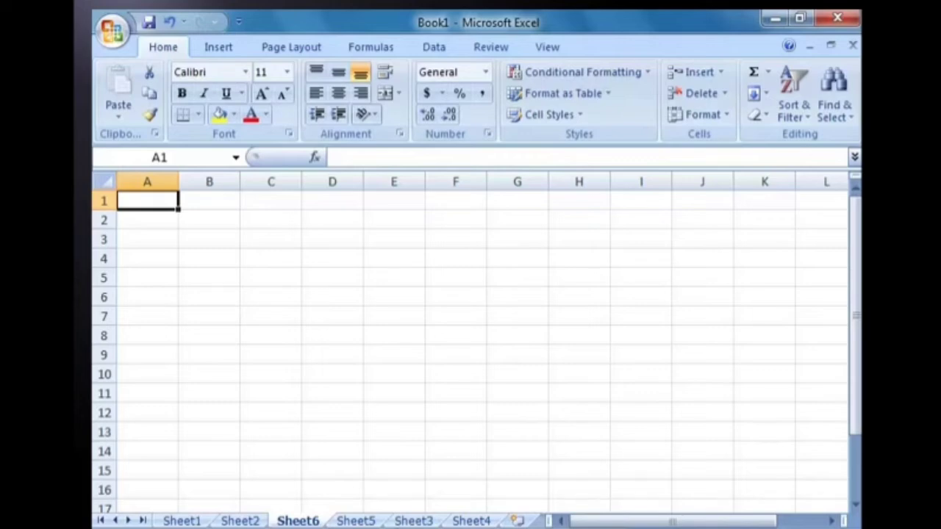
- Group three sheets starting from Sheet6 and insert three new worksheets before them at once
{"action": "left_click", "coordinate": [370, 522], "text": "ctrl"}
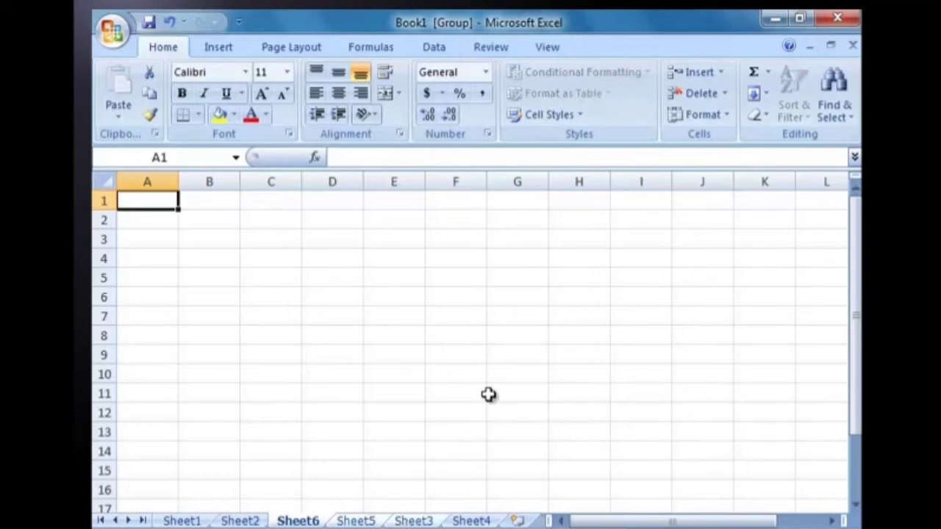
{"action": "left_click", "coordinate": [721, 73]}
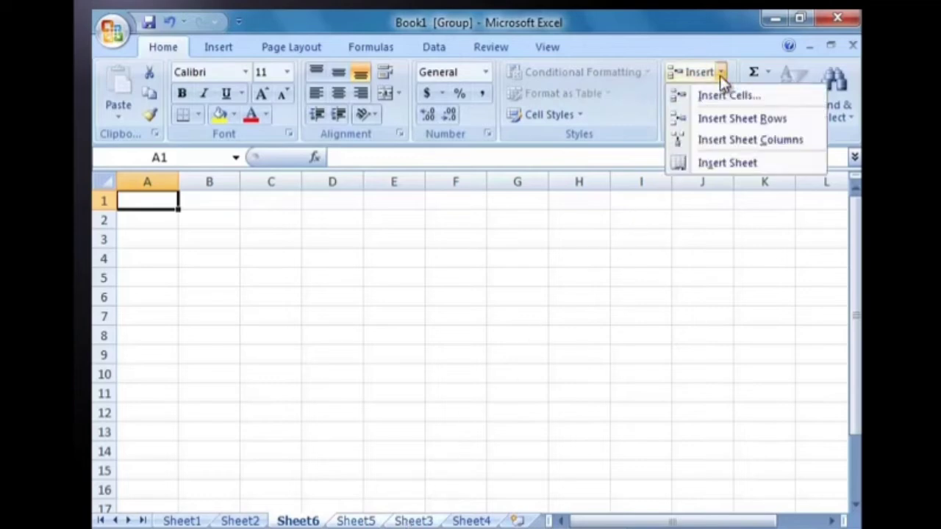
{"action": "left_click", "coordinate": [725, 163]}
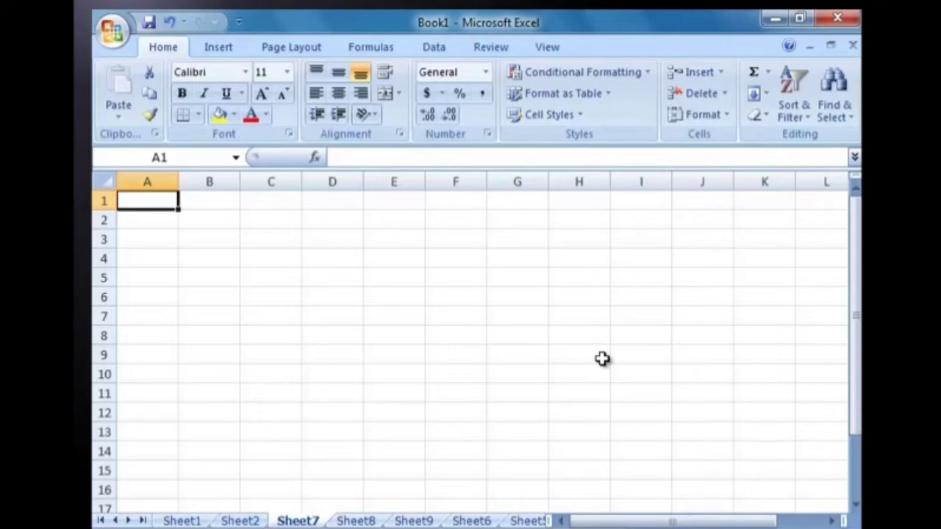
- Group the newly inserted sheets up to Sheet9 and insert the same number of worksheets using the Worksheet template
{"action": "left_click", "coordinate": [417, 520], "text": "ctrl"}
{"action": "right_click", "coordinate": [418, 520]}
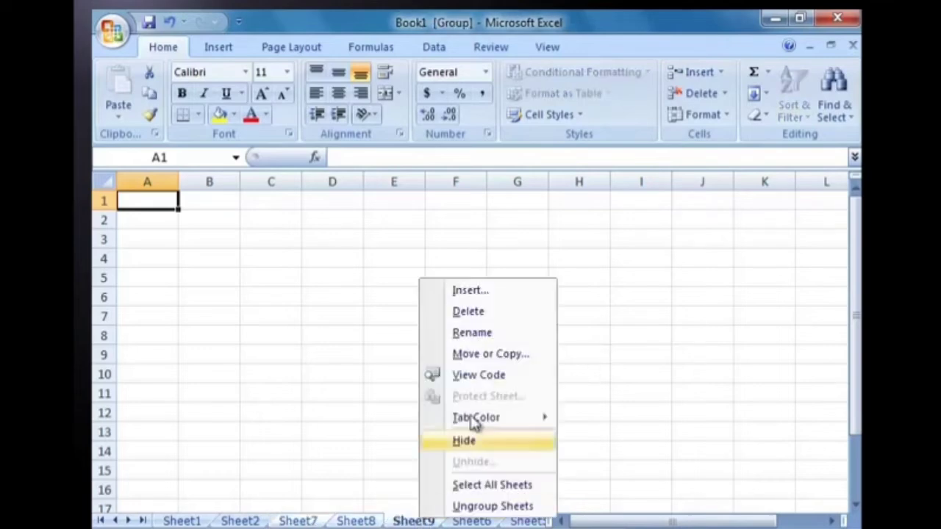
{"action": "left_click", "coordinate": [490, 297]}
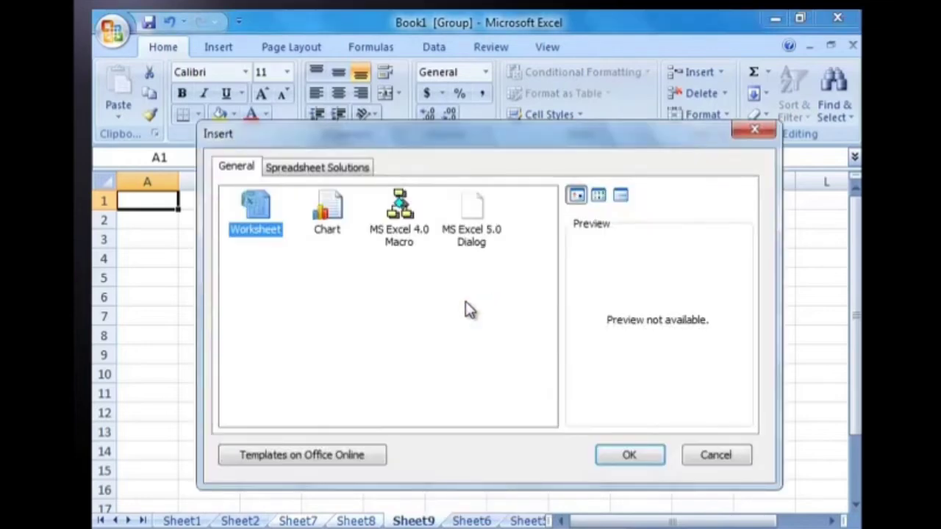
{"action": "left_click", "coordinate": [629, 456]}
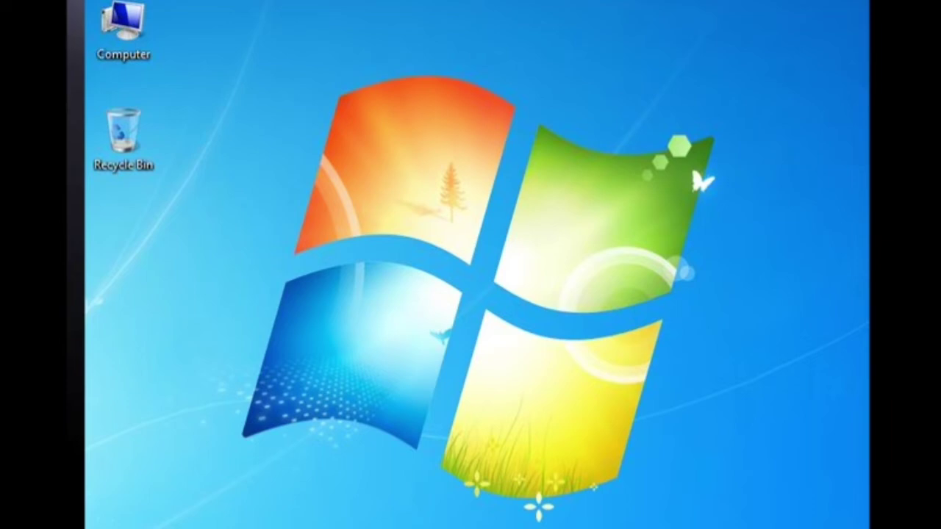
- Start Microsoft Office Excel 2007 again from the desktop with a new blank workbook
{"action": "left_click", "coordinate": [103, 526]}
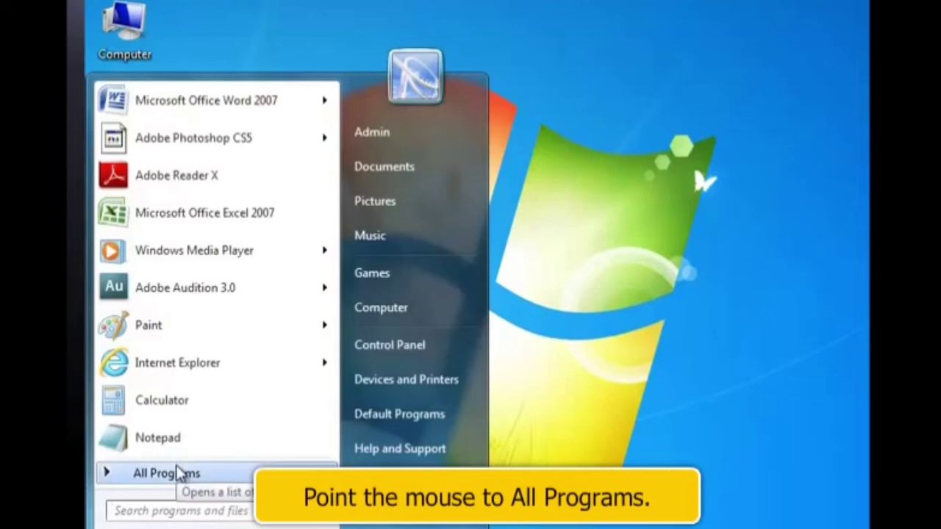
{"action": "mouse_move", "coordinate": [176, 470]}
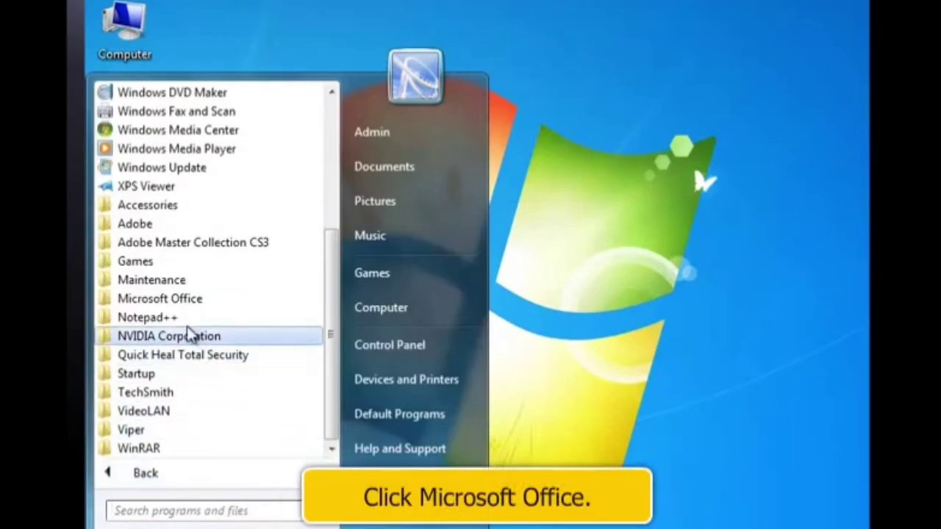
{"action": "left_click", "coordinate": [190, 300]}
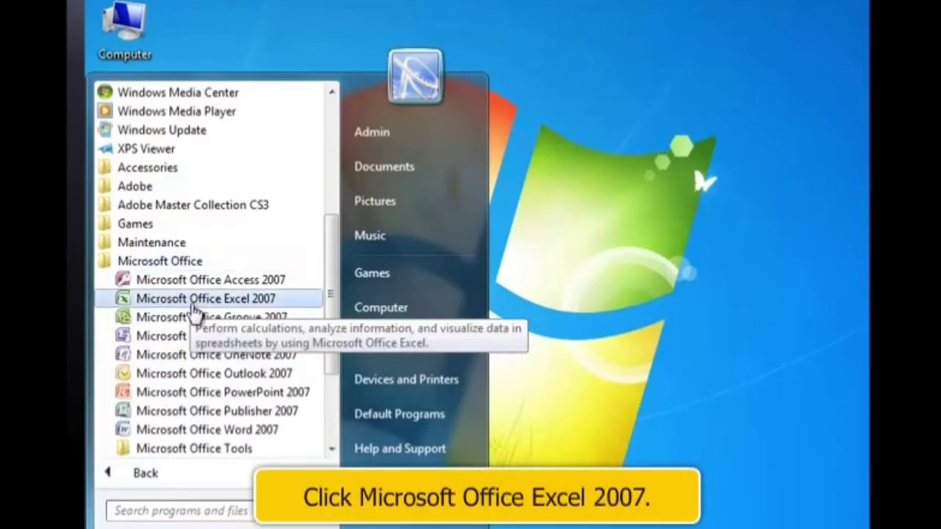
{"action": "left_click", "coordinate": [193, 307]}
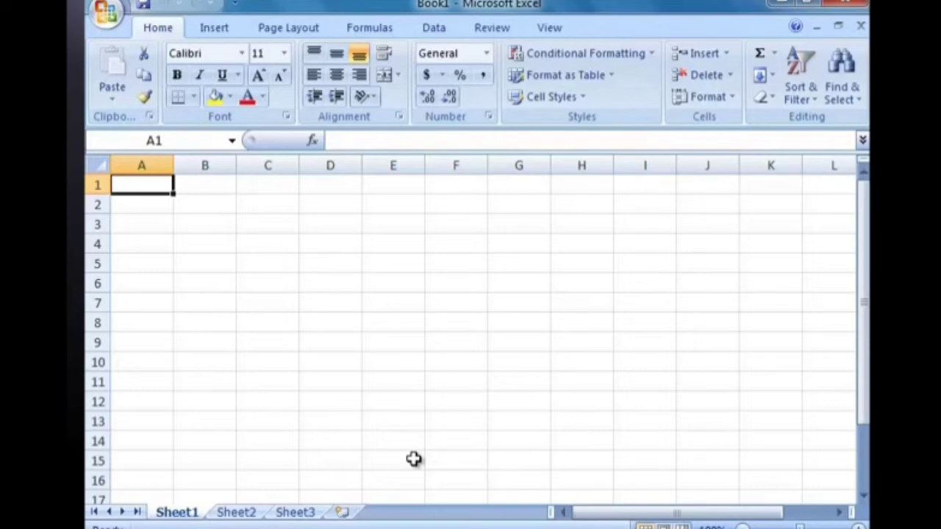
- Add a new worksheet after Sheet3 and rename Sheet1 as Creditors
{"action": "left_click", "coordinate": [342, 513]}
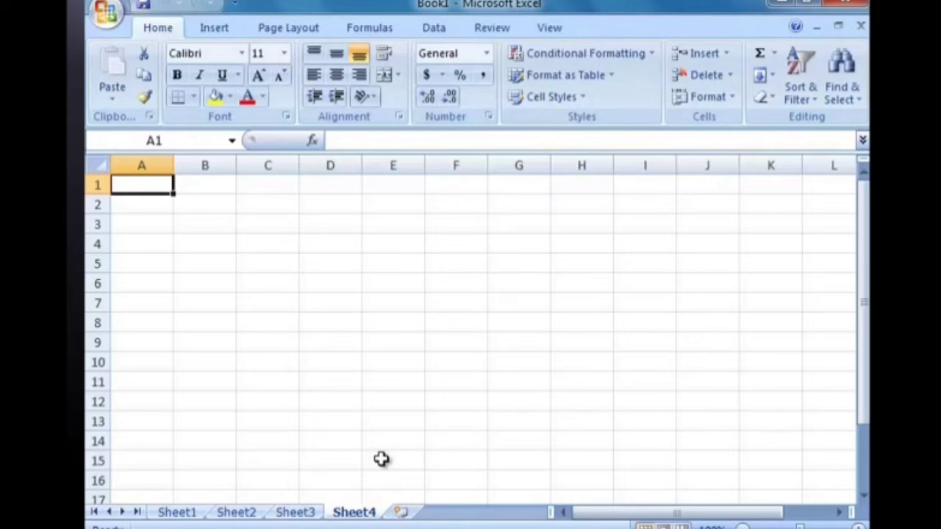
{"action": "double_click", "coordinate": [192, 513]}
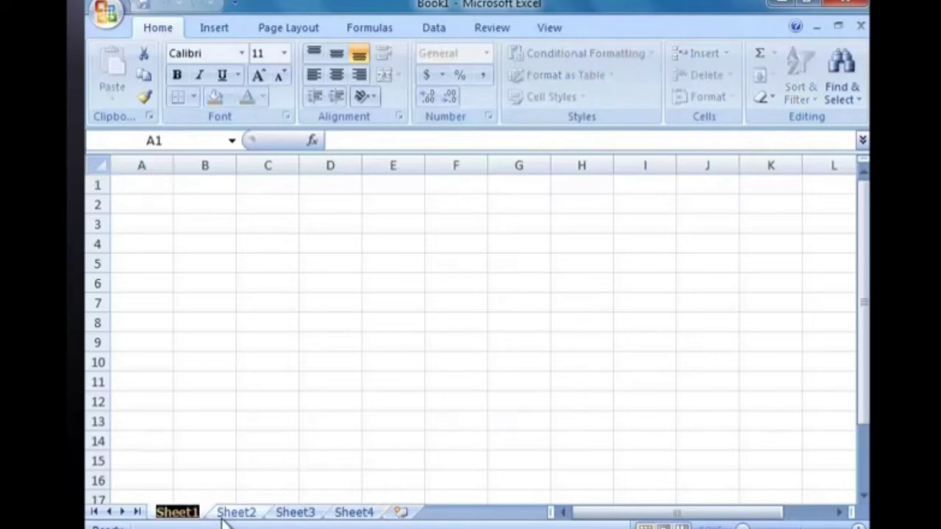
{"action": "type", "text": "Cr"}
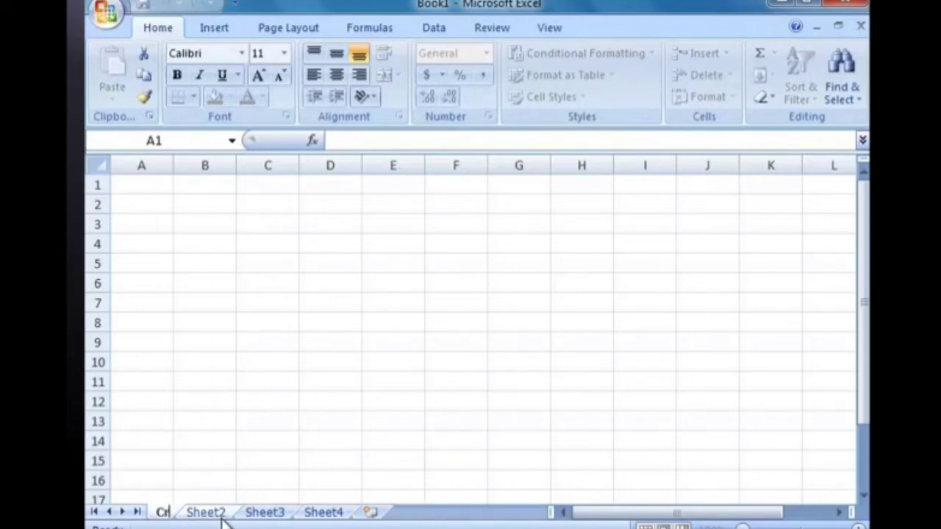
{"action": "type", "text": "editors"}
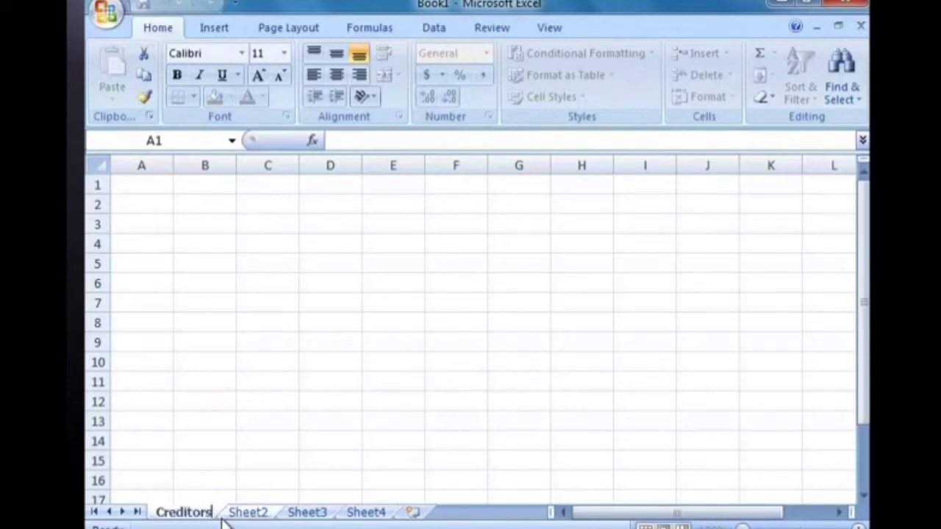
{"action": "left_click", "coordinate": [272, 441]}
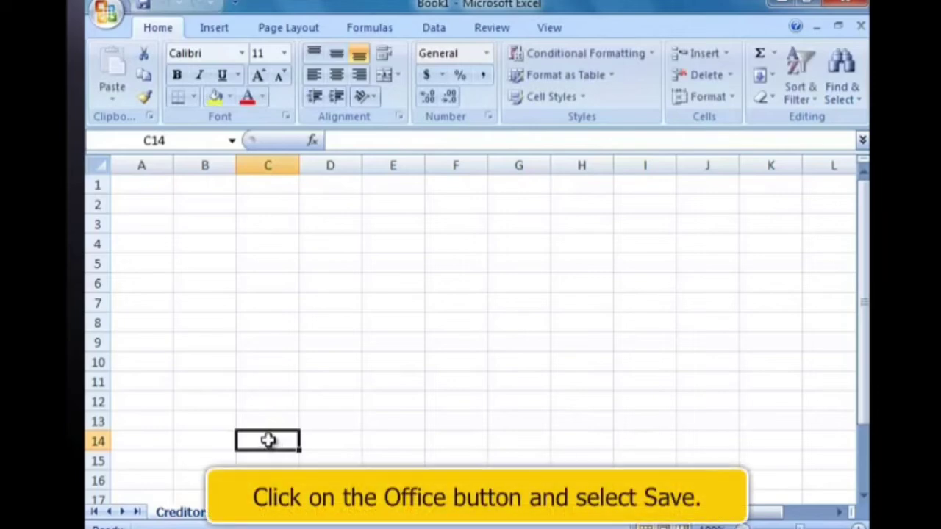
- Start saving the workbook and choose the existing folder on Local Disk (E:) as its location
{"action": "left_click", "coordinate": [106, 12]}
{"action": "left_click", "coordinate": [135, 141]}
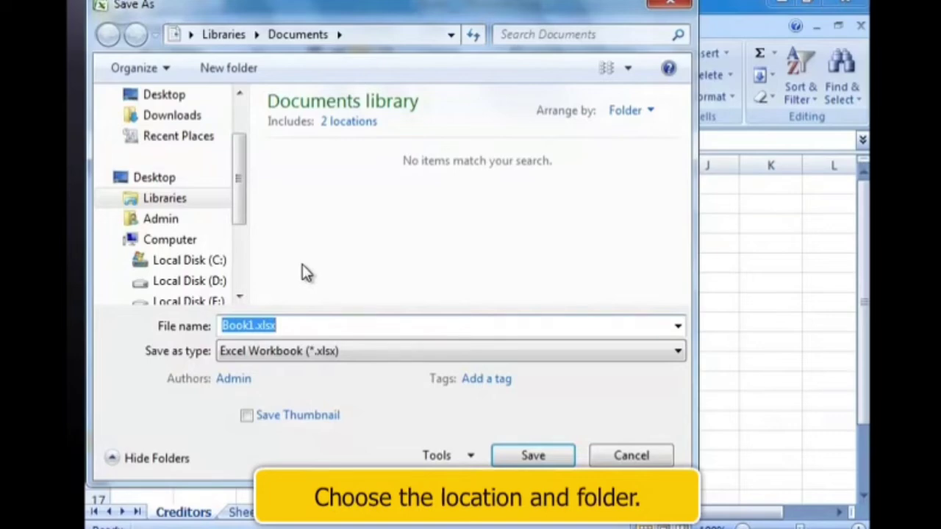
{"action": "left_click_drag", "start_coordinate": [239, 214], "coordinate": [241, 243]}
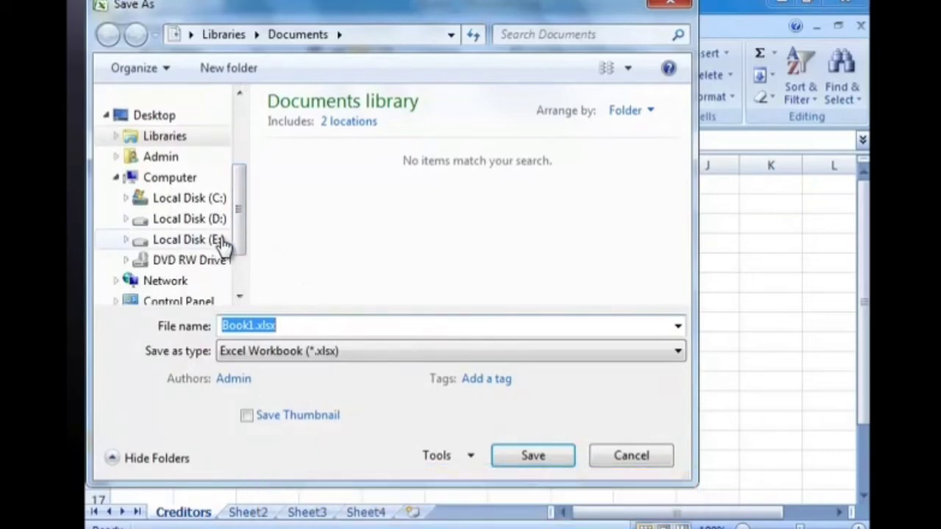
{"action": "left_click", "coordinate": [223, 241]}
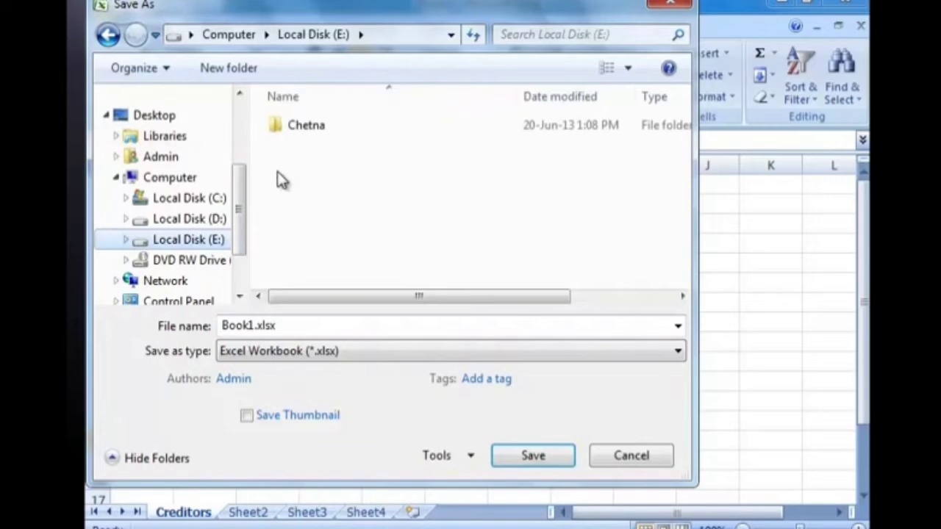
{"action": "double_click", "coordinate": [283, 129]}
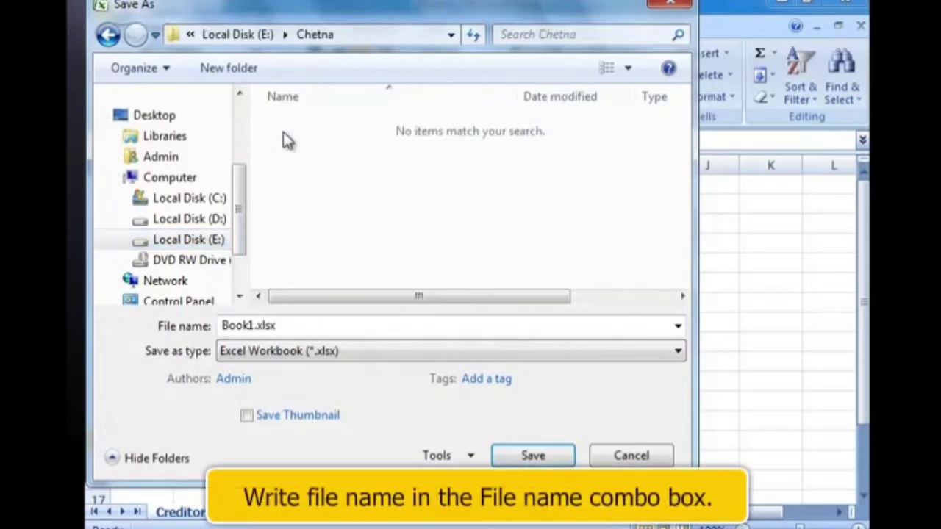
- Name the file Shop workbook, keep the Excel Workbook (*.xlsx) type, and save it
{"action": "left_click", "coordinate": [297, 325]}
{"action": "type", "text": "Sh"}
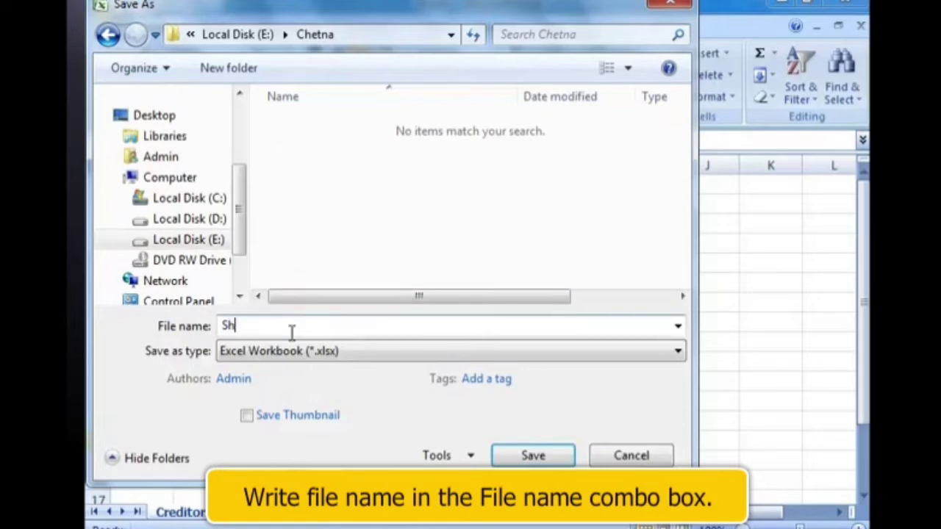
{"action": "type", "text": "op w"}
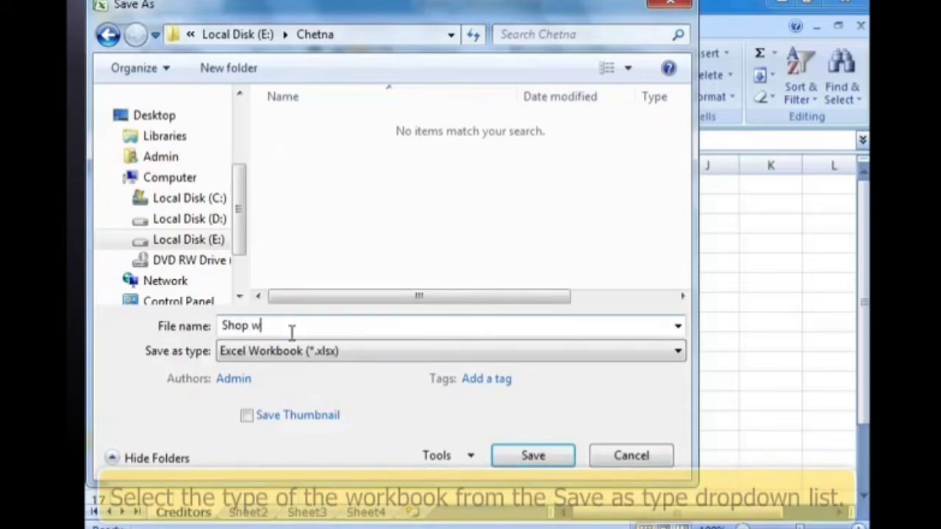
{"action": "type", "text": "orkbook"}
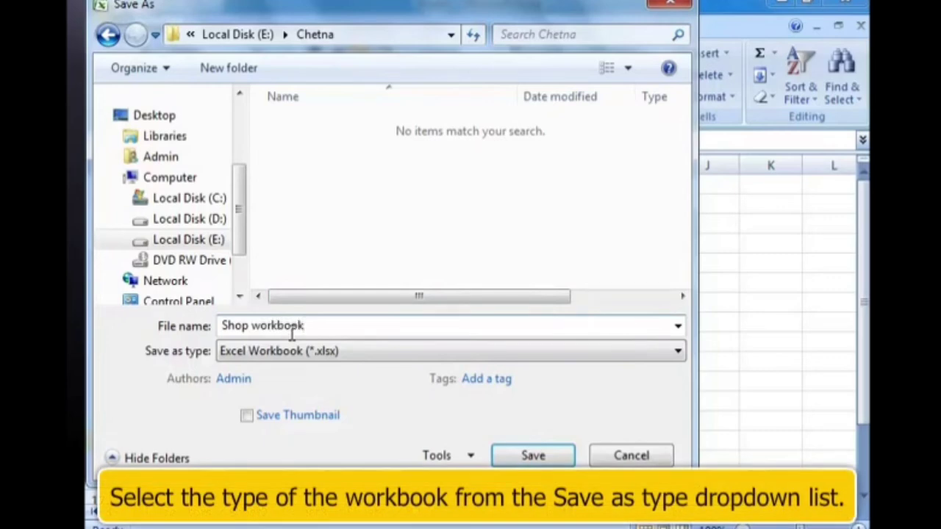
{"action": "left_click", "coordinate": [342, 352]}
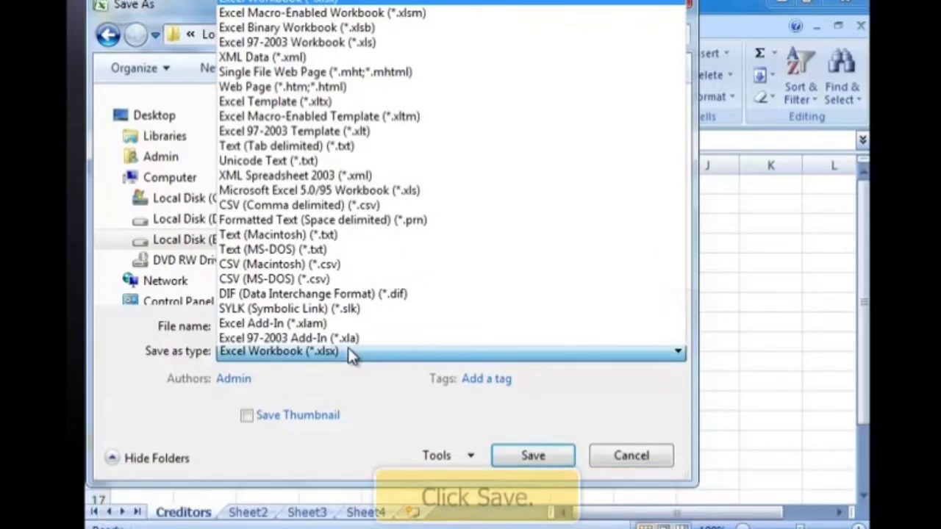
{"action": "left_click", "coordinate": [350, 352]}
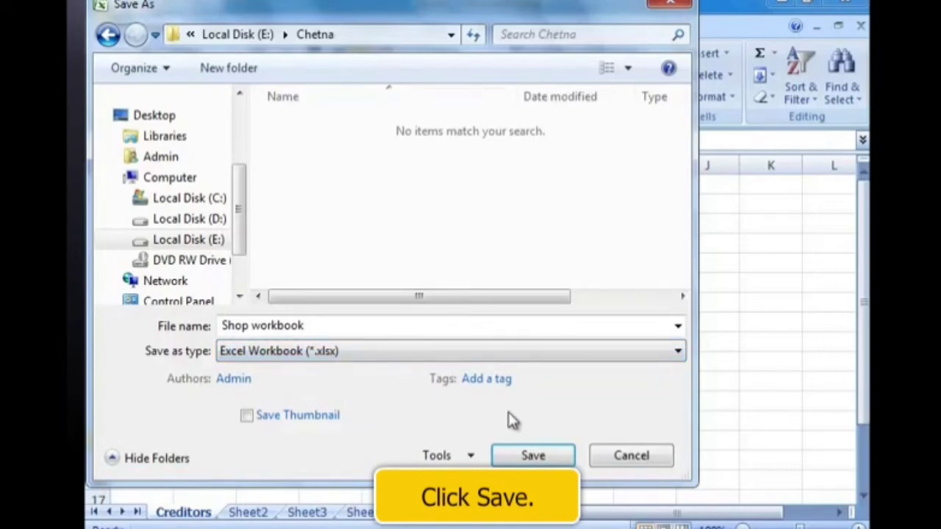
{"action": "left_click", "coordinate": [532, 454]}
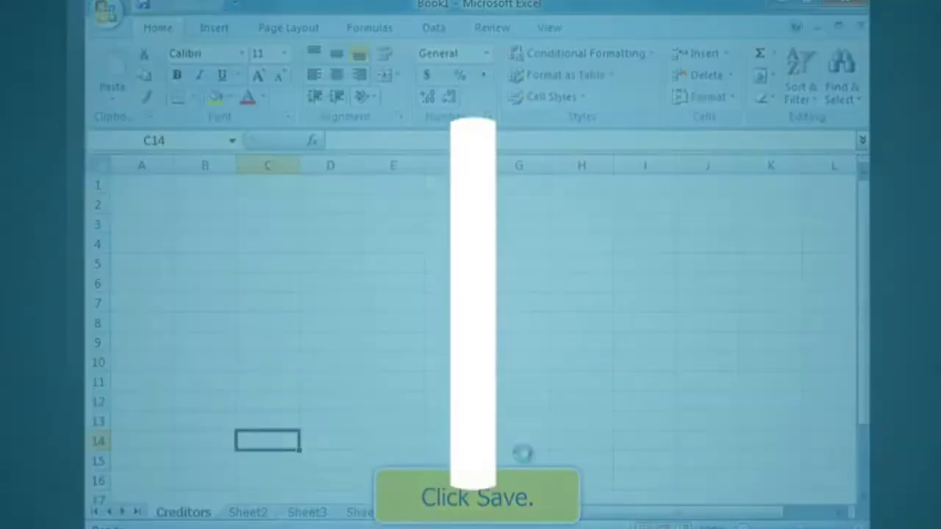
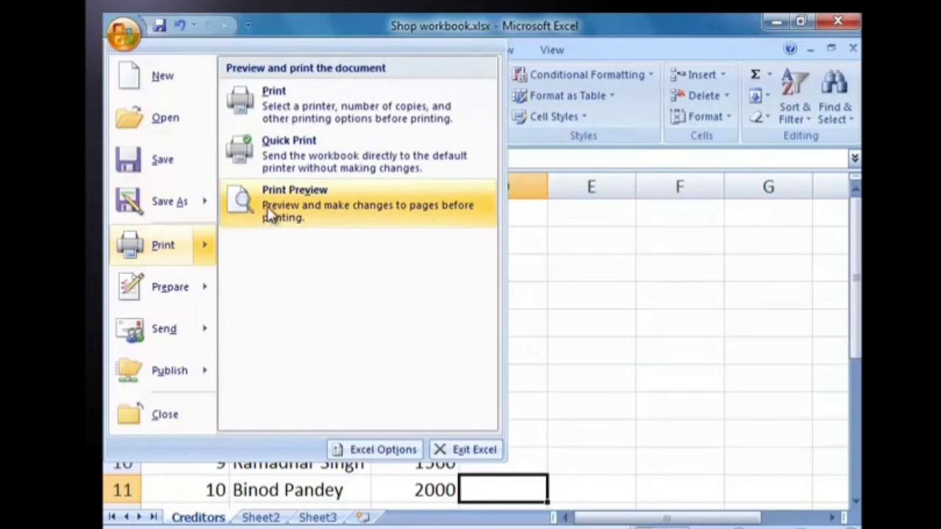
- Show the print preview of the Creditors sheet and call up the print options from it
{"action": "left_click", "coordinate": [271, 213]}
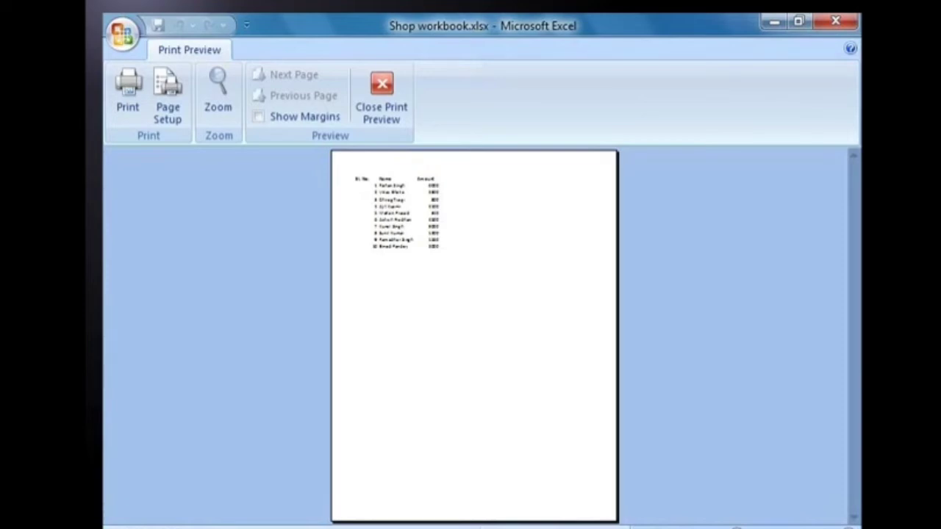
{"action": "key", "text": "ctrl+p"}
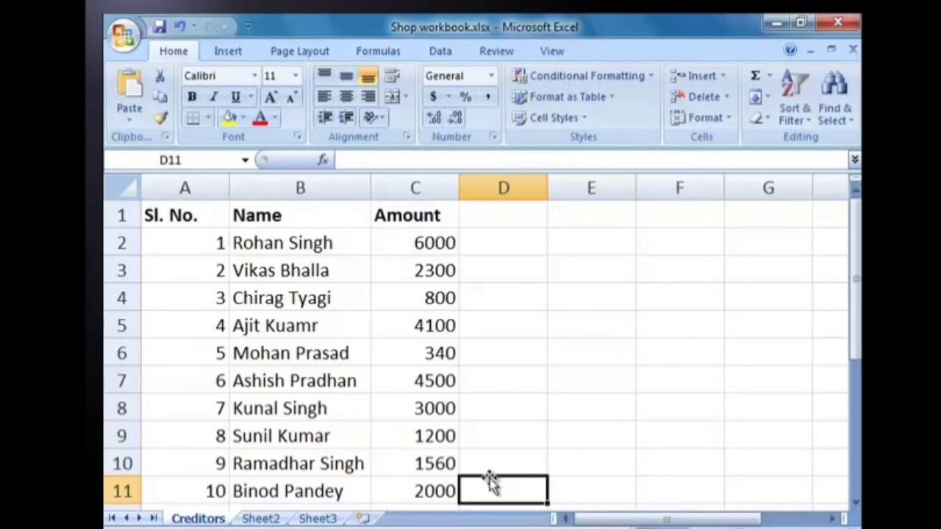
- Select cells A1:C7 on the Creditors sheet and set the print options to print only the selection
{"action": "left_click_drag", "start_coordinate": [206, 216], "coordinate": [394, 374]}
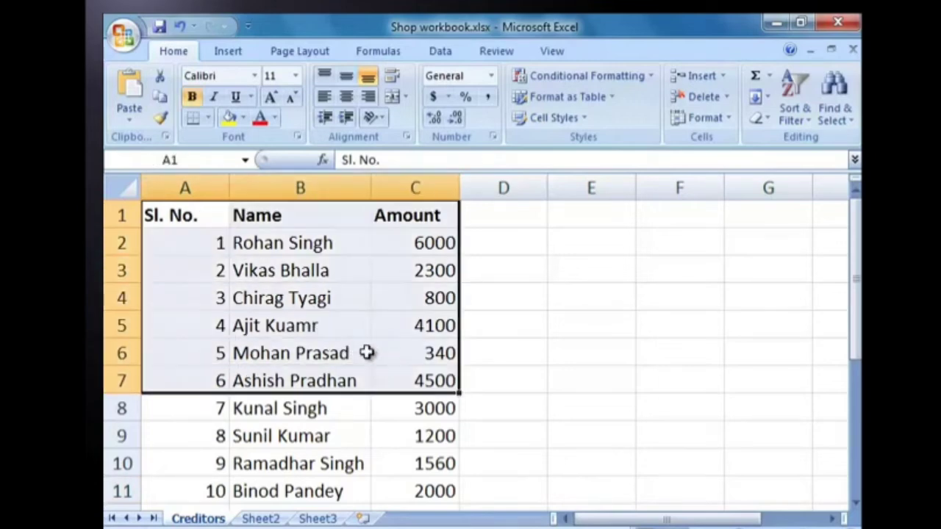
{"action": "left_click", "coordinate": [135, 40]}
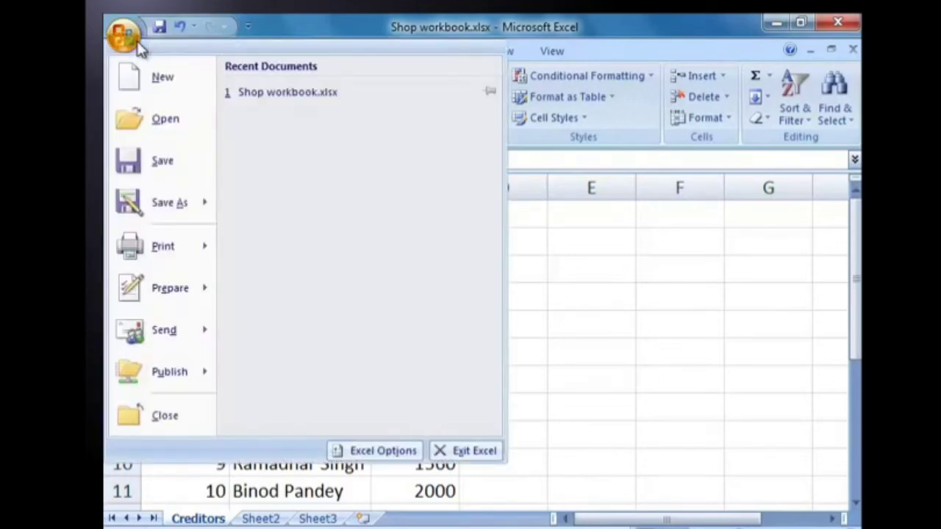
{"action": "mouse_move", "coordinate": [187, 249]}
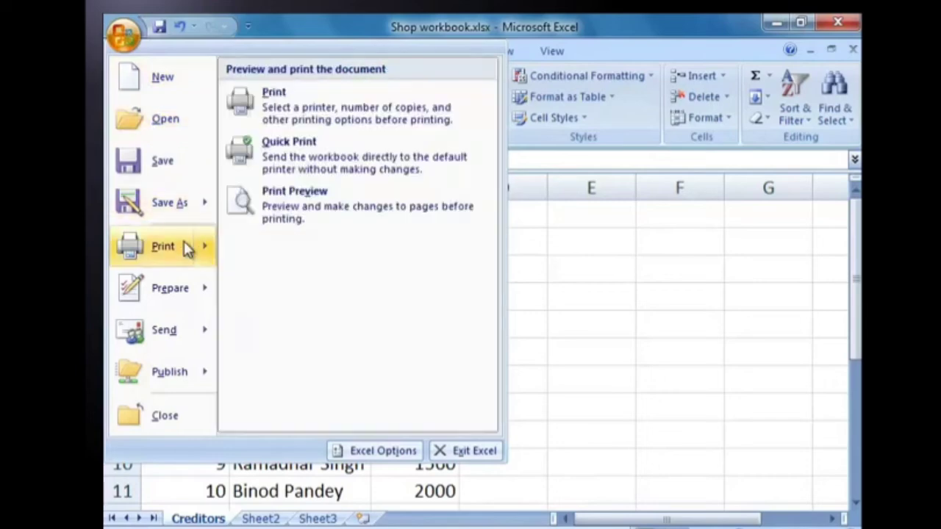
{"action": "left_click", "coordinate": [305, 94]}
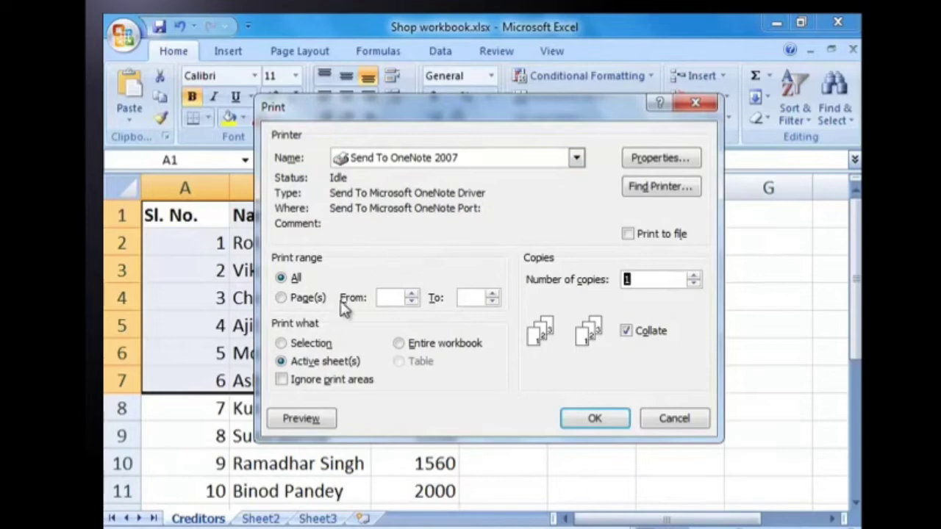
{"action": "left_click", "coordinate": [301, 345]}
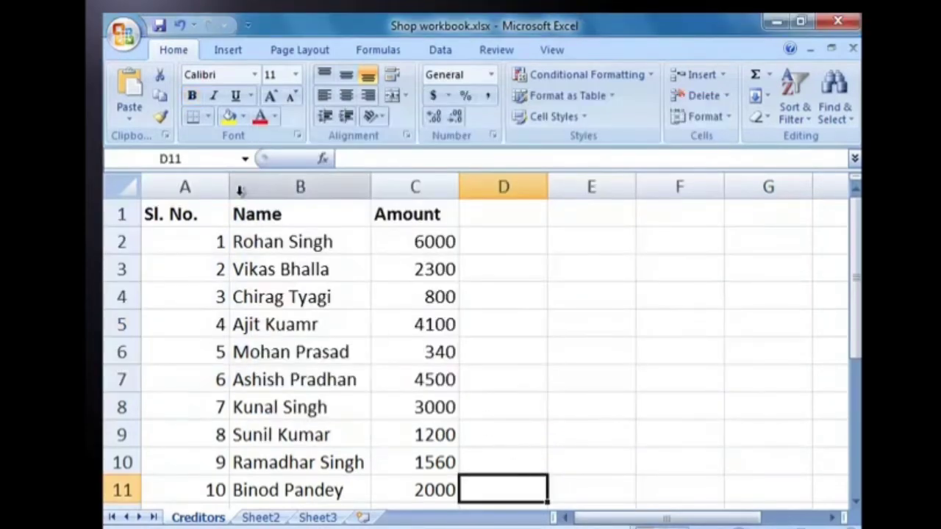
- Open the print options for the Creditors sheet with cell D11 active
{"action": "left_click", "coordinate": [121, 34]}
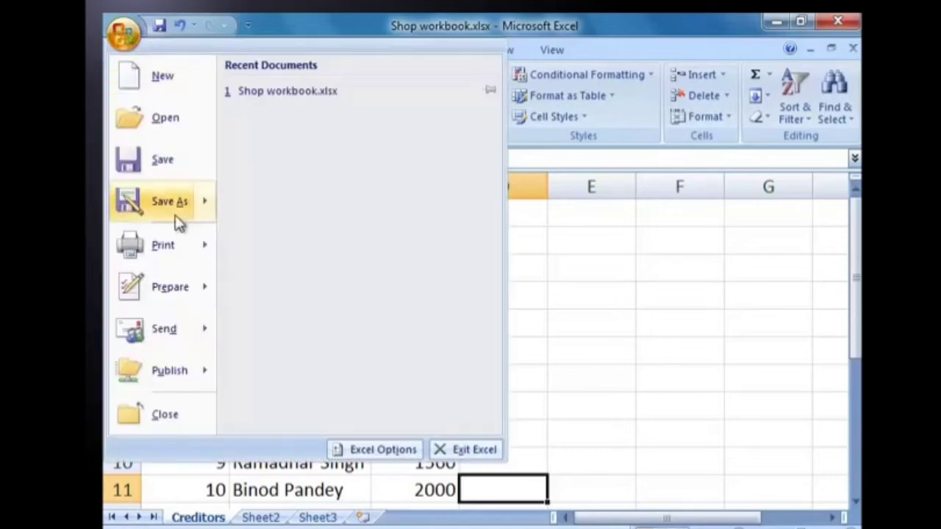
{"action": "mouse_move", "coordinate": [193, 252]}
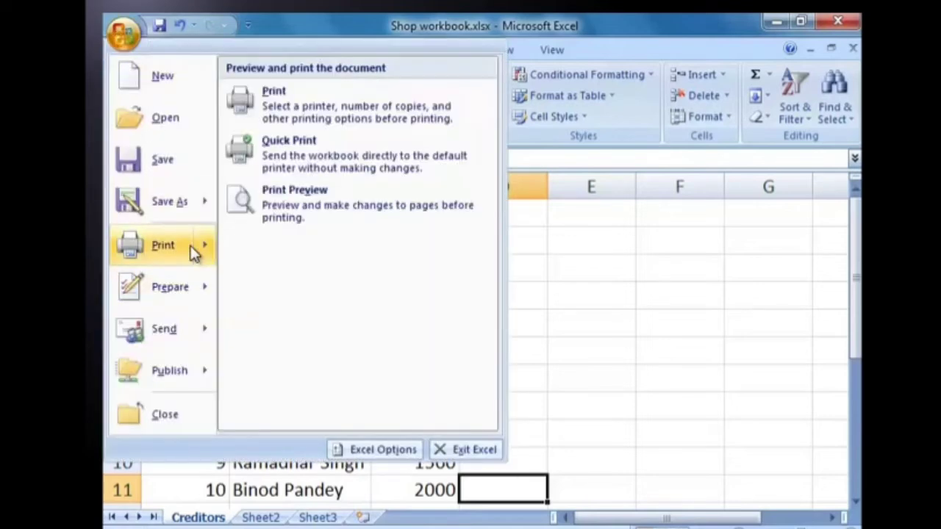
{"action": "left_click", "coordinate": [290, 114]}
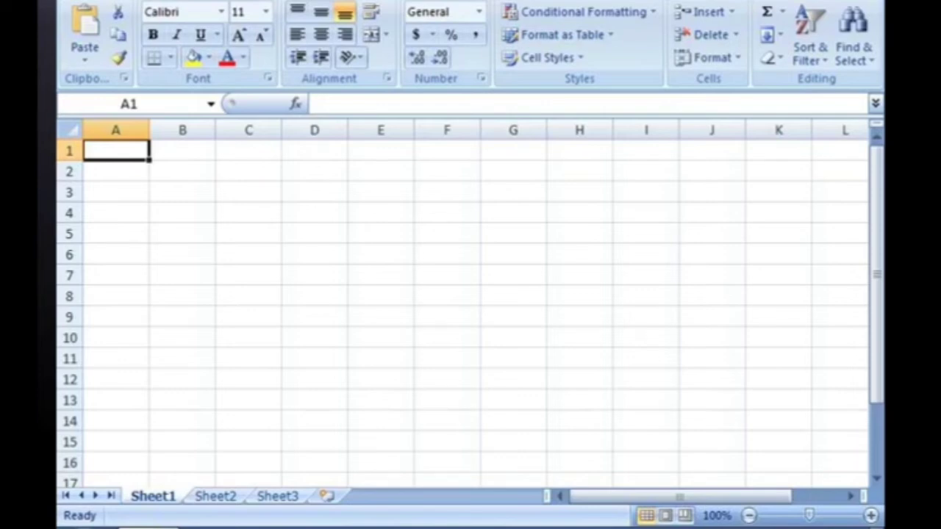
- Practise selecting cells on the blank Sheet1, including A5 and A1
{"action": "left_click", "coordinate": [117, 234]}
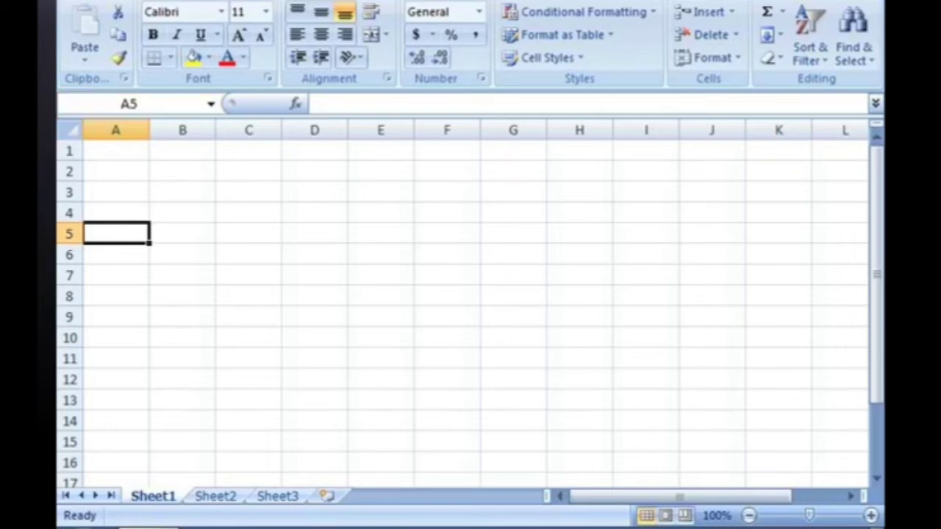
{"action": "left_click_drag", "start_coordinate": [116, 150], "coordinate": [160, 254]}
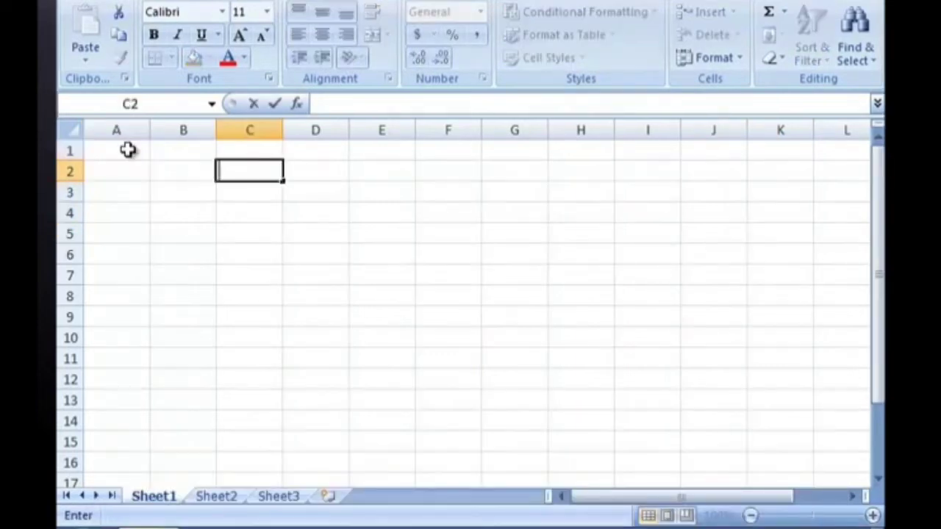
{"action": "left_click", "coordinate": [128, 149]}
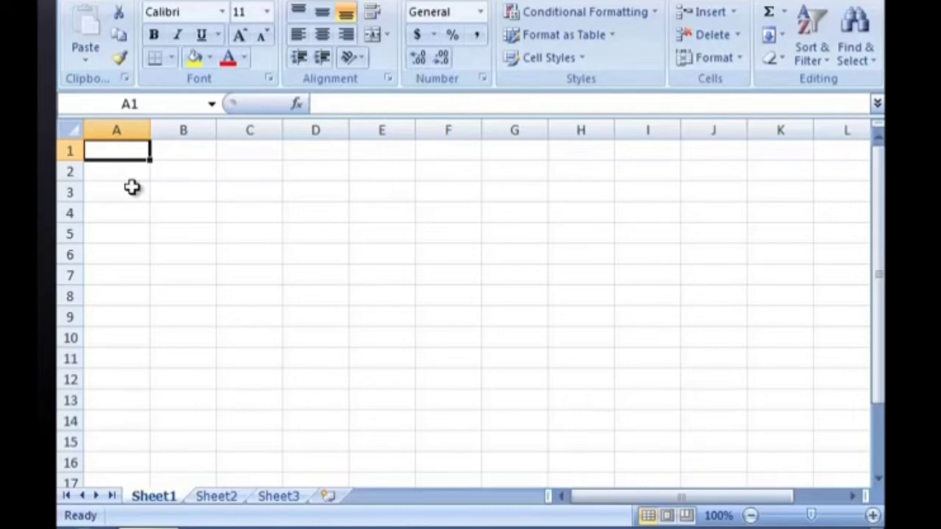
- Enter the number 2451 in cell A1 of Sheet1
{"action": "left_click", "coordinate": [184, 234]}
{"action": "scroll", "coordinate": [335, 295], "scroll_direction": "up", "scroll_amount": 2}
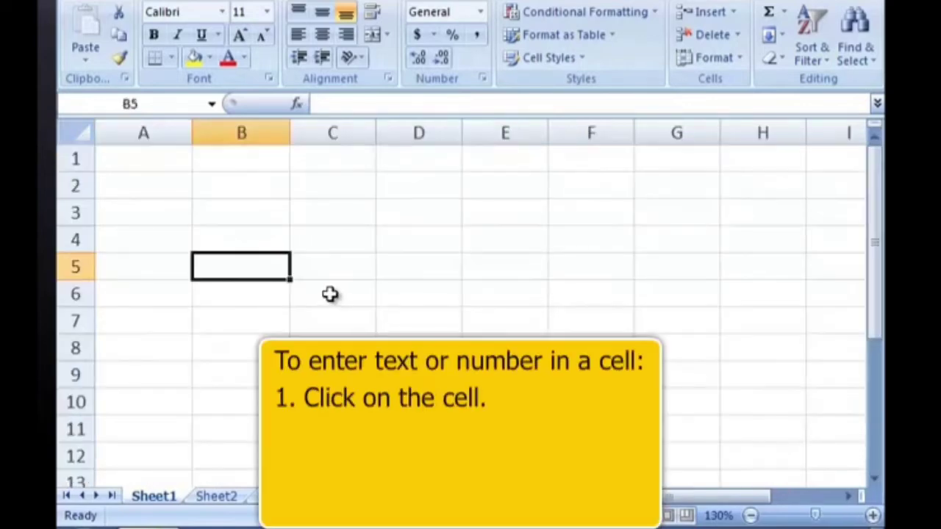
{"action": "left_click", "coordinate": [156, 150]}
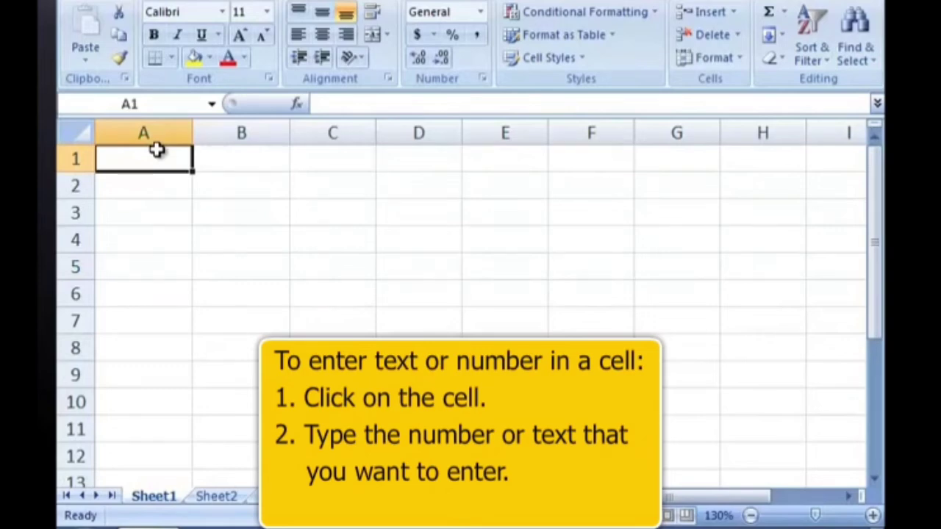
{"action": "type", "text": "2451"}
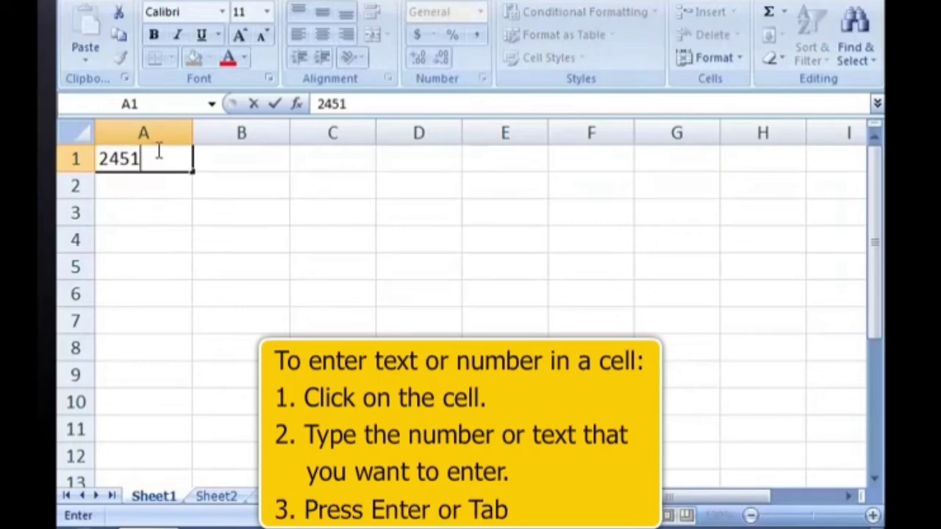
{"action": "key", "text": "Return"}
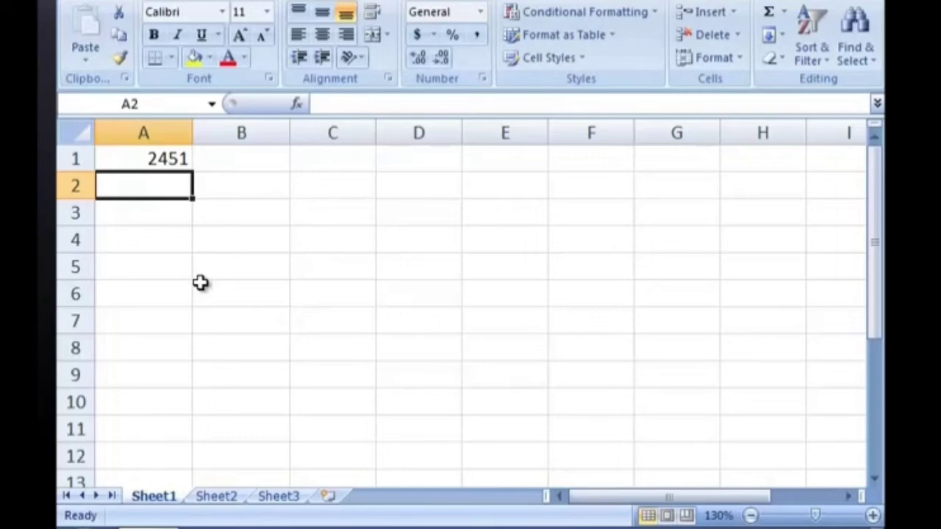
- Enter the date 6/25/2013 in cell B1 of Sheet1
{"action": "left_click", "coordinate": [236, 155]}
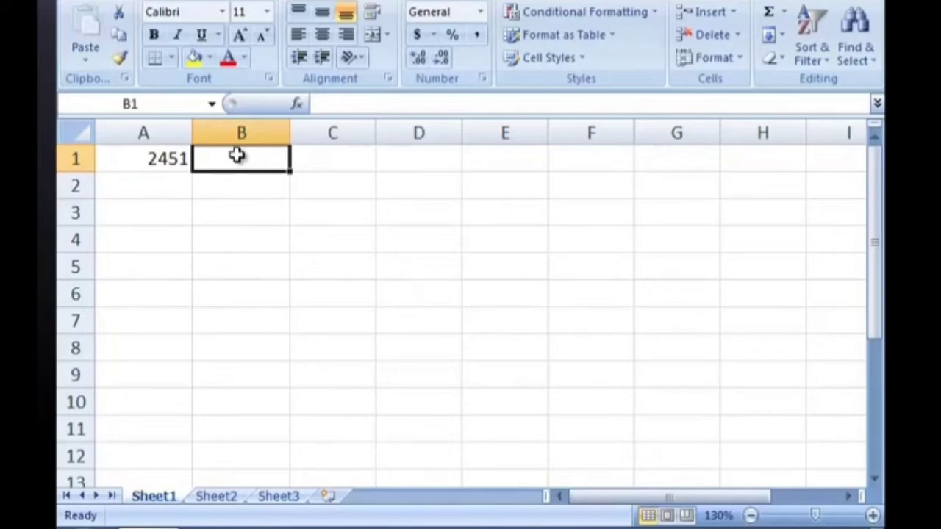
{"action": "type", "text": "6"}
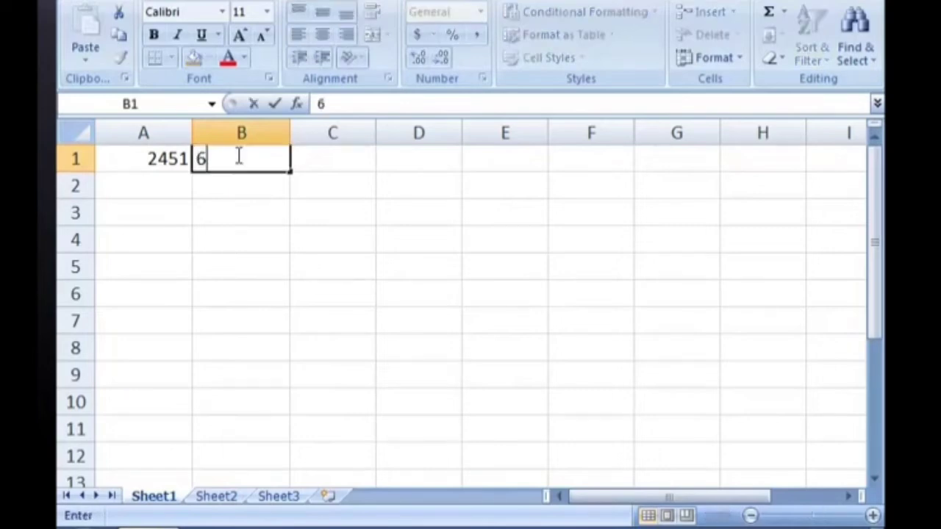
{"action": "type", "text": "/25/"}
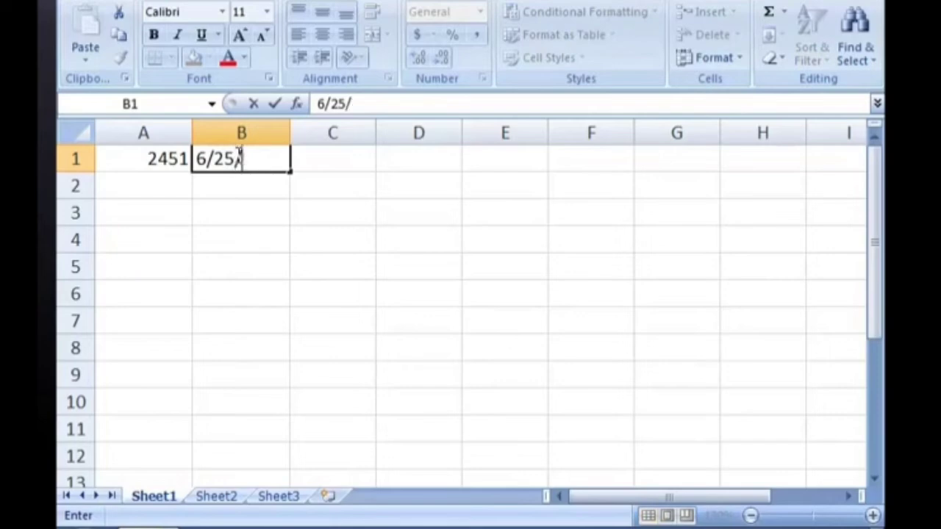
{"action": "type", "text": "2013"}
{"action": "key", "text": "Return"}
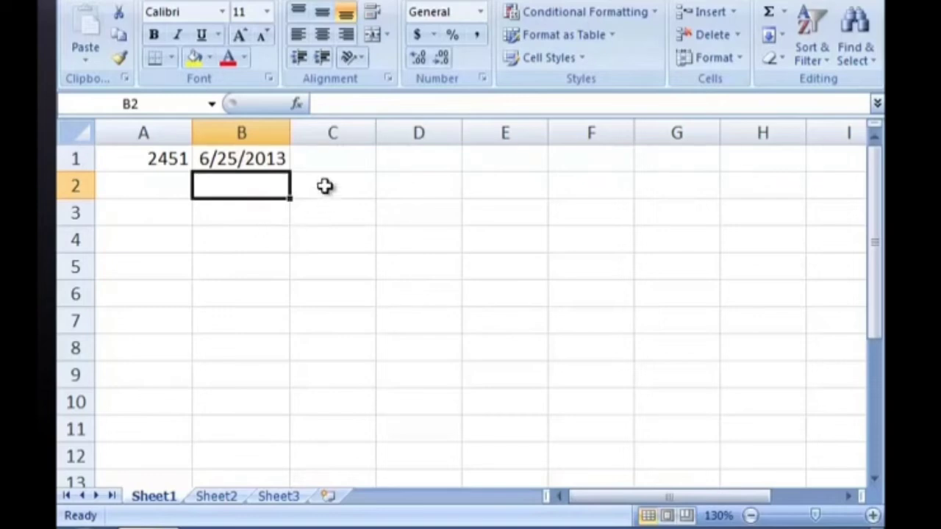
- Enter the time 2:39 PM in cell C1 of Sheet1
{"action": "left_click", "coordinate": [335, 161]}
{"action": "type", "text": "2:39"}
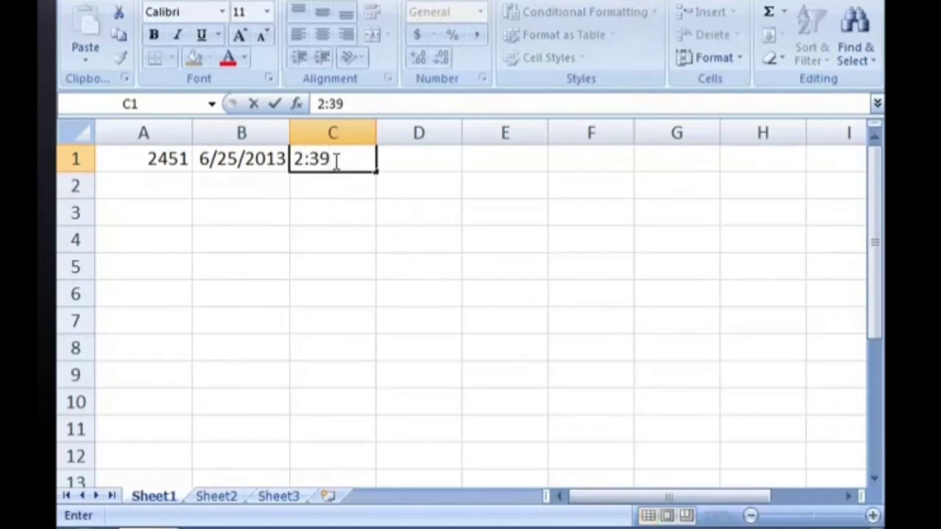
{"action": "type", "text": " p"}
{"action": "key", "text": "Return"}
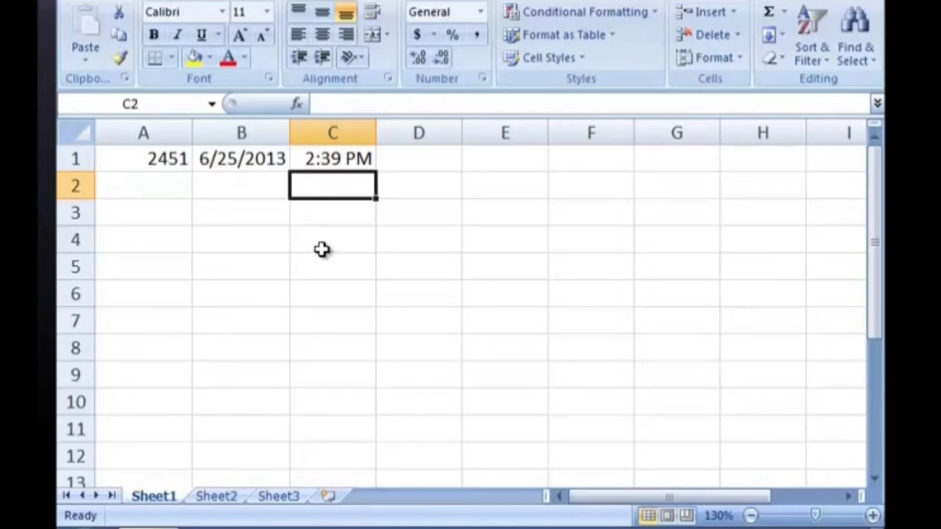
- Fill all cells in the range A2:A9 with the number 4527 in one entry
{"action": "left_click_drag", "start_coordinate": [166, 187], "coordinate": [150, 368]}
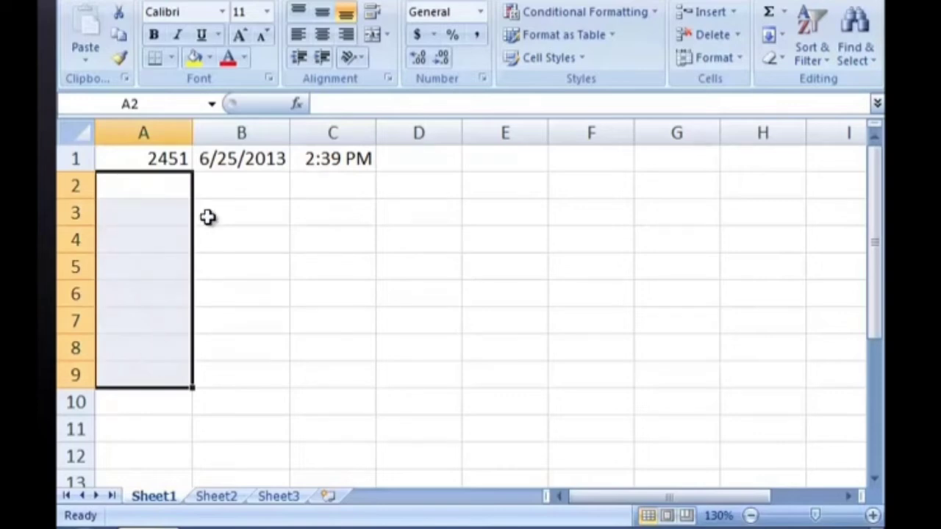
{"action": "type", "text": "4527"}
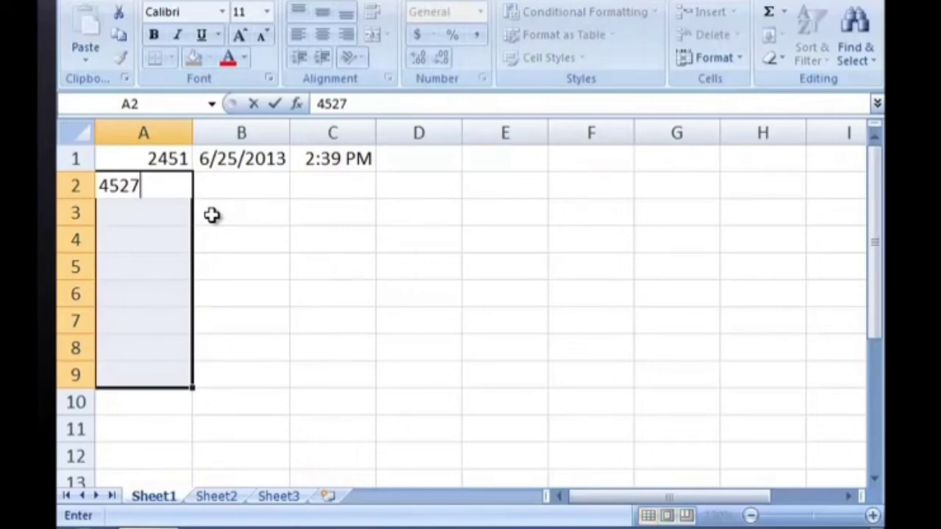
{"action": "key", "text": "ctrl+Return"}
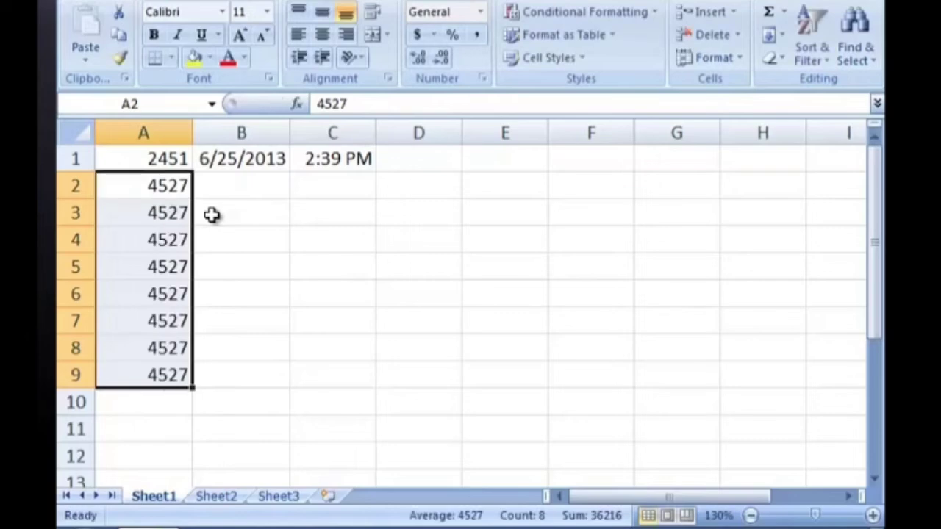
{"action": "left_click", "coordinate": [208, 383]}
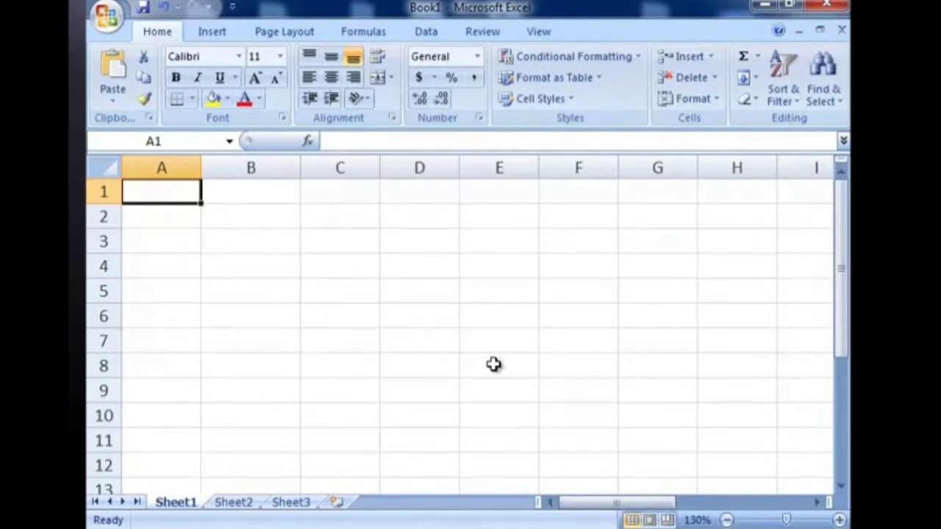
- Enter Sunday in cell B2 of the blank Sheet1 and autofill the weekday series down column B past row 12
{"action": "left_click", "coordinate": [271, 224]}
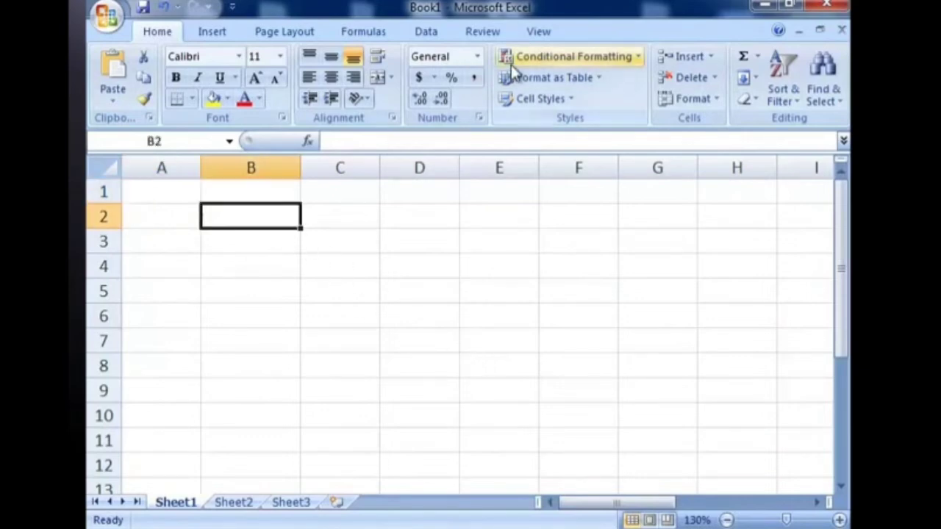
{"action": "type", "text": "S"}
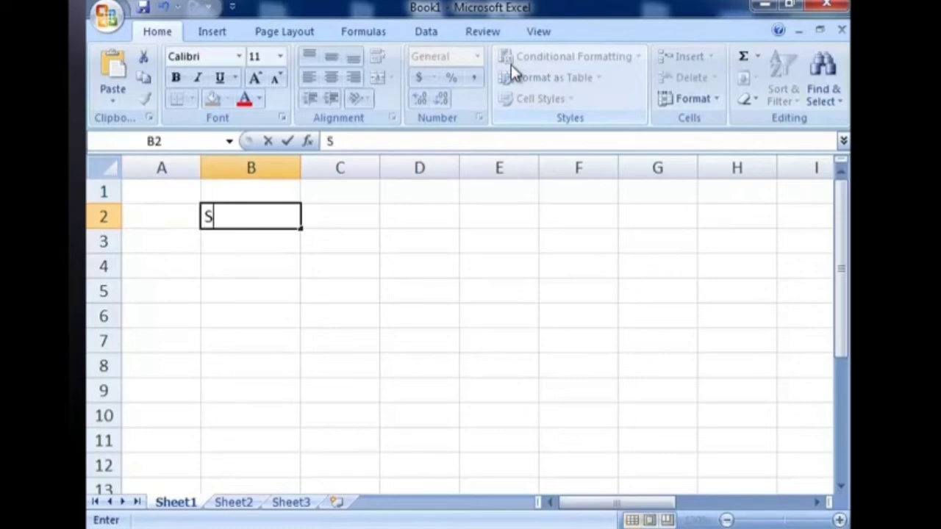
{"action": "type", "text": "unday"}
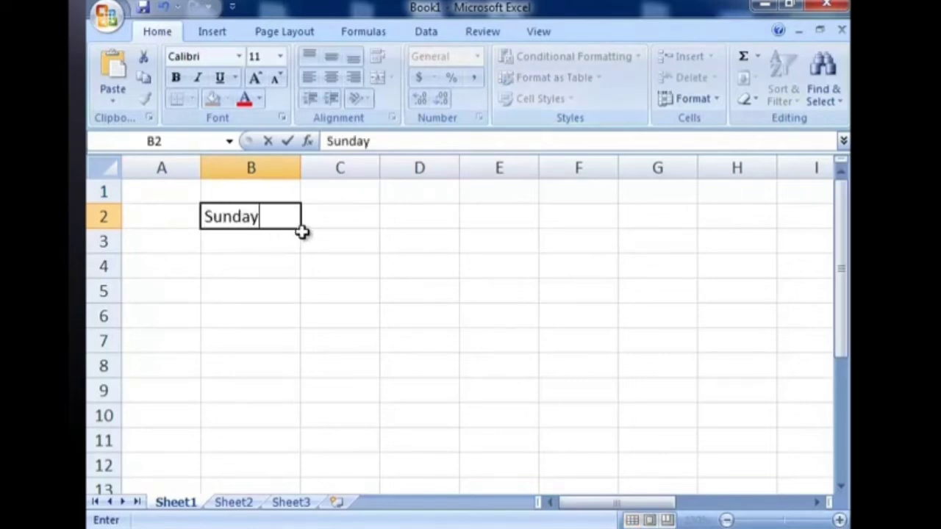
{"action": "left_click_drag", "start_coordinate": [302, 232], "coordinate": [306, 490]}
- Enter January in cell C1 and autofill the month series across row 1 to July in I1
{"action": "left_click", "coordinate": [371, 192]}
{"action": "type", "text": "Ja"}
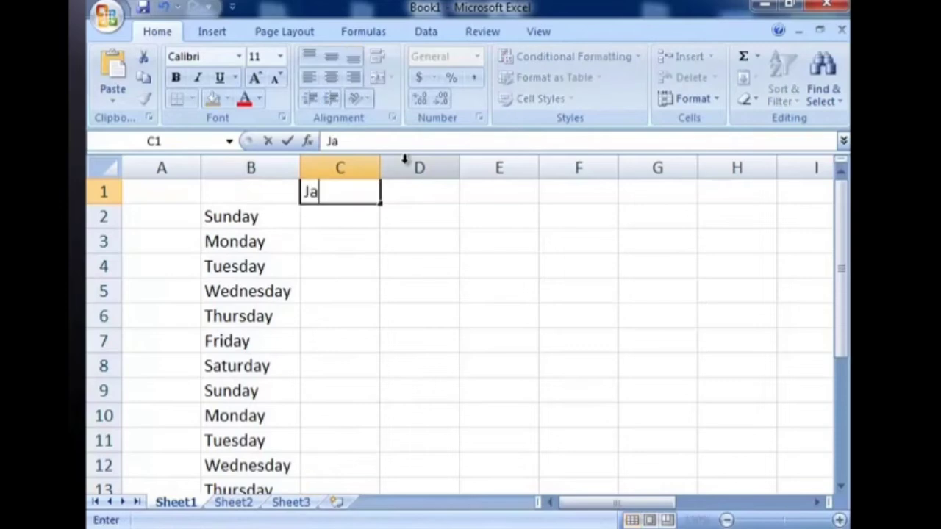
{"action": "type", "text": "nuary"}
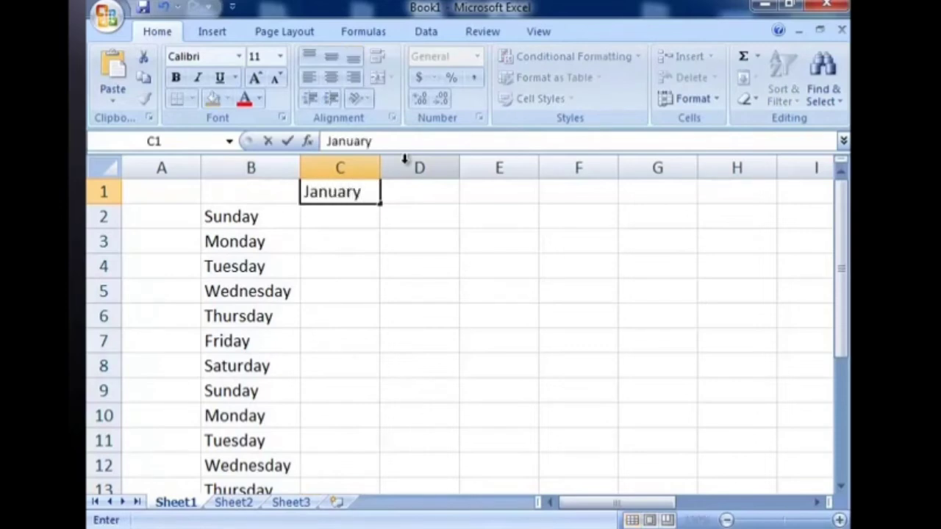
{"action": "left_click_drag", "start_coordinate": [381, 204], "coordinate": [822, 200]}
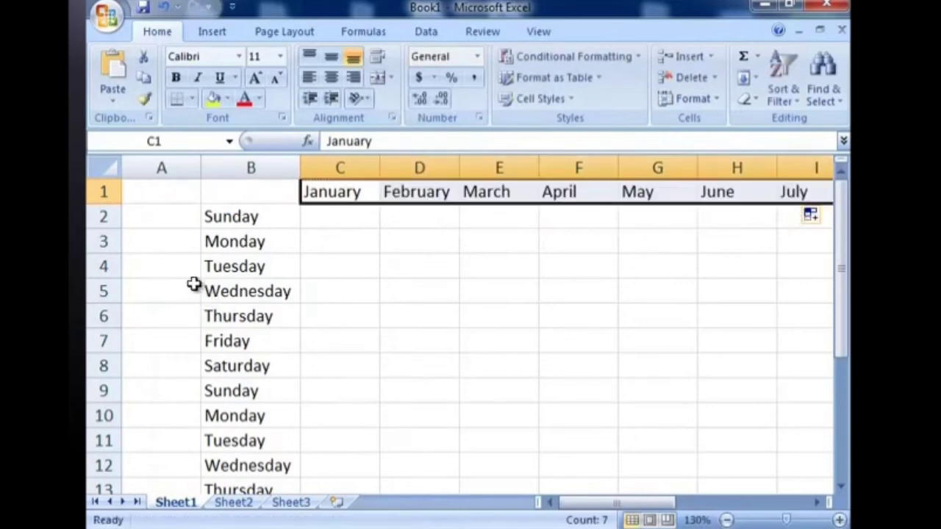
- Enter 1 in A2 and 2 in A3, and autofill the number series down column A to 10 in A11
{"action": "left_click", "coordinate": [173, 219]}
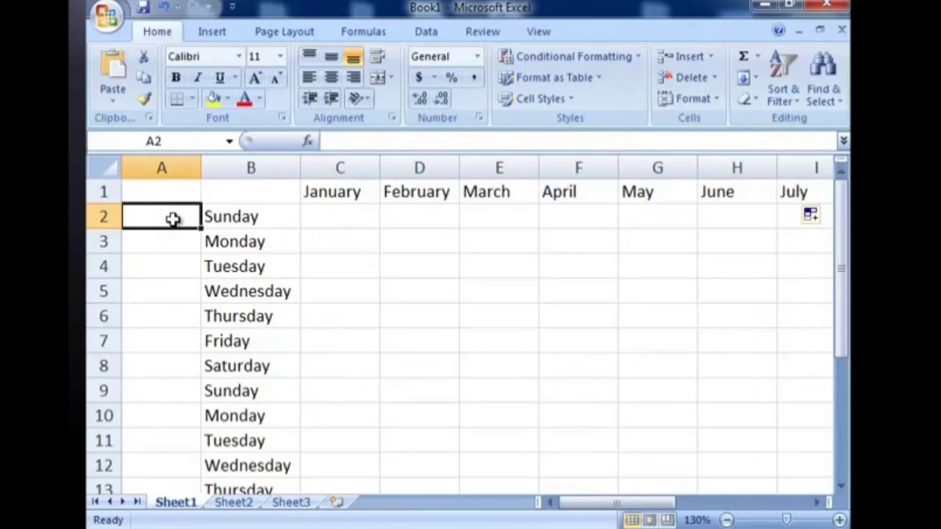
{"action": "type", "text": "1"}
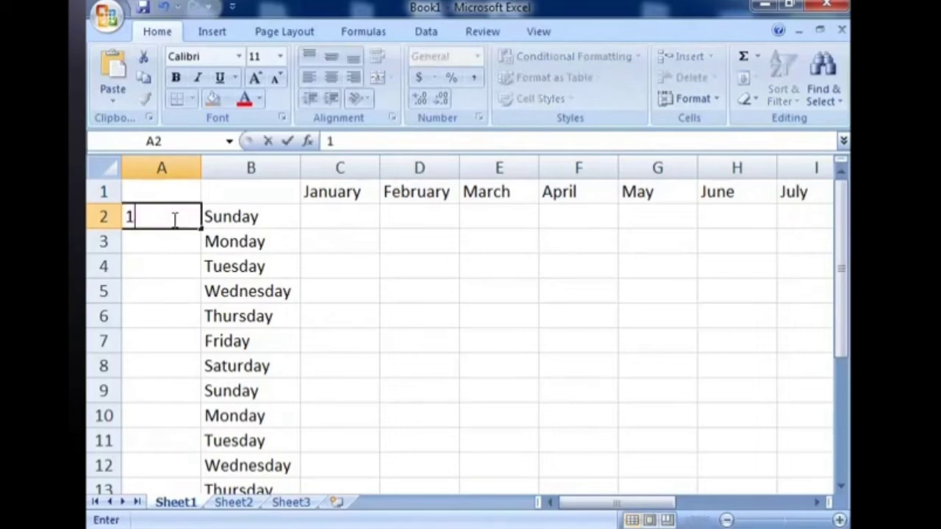
{"action": "key", "text": "Return"}
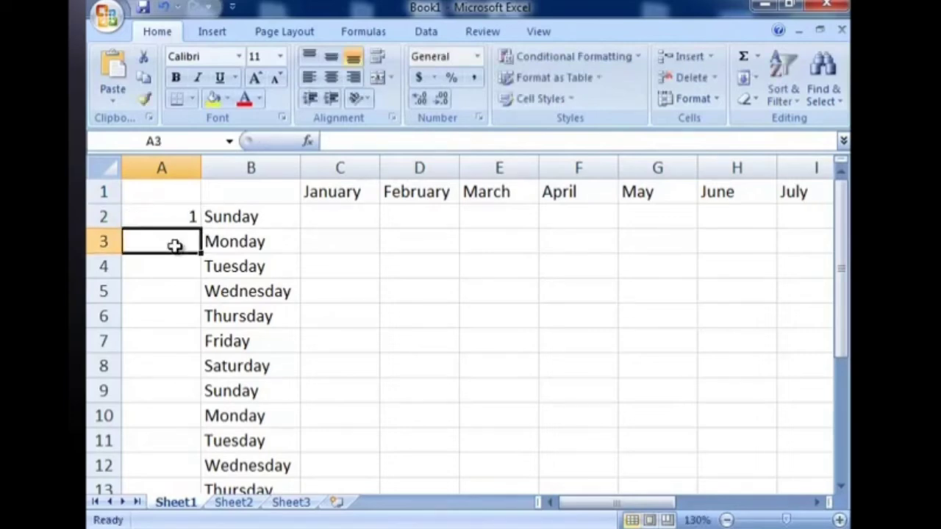
{"action": "type", "text": "2"}
{"action": "left_click", "coordinate": [182, 267]}
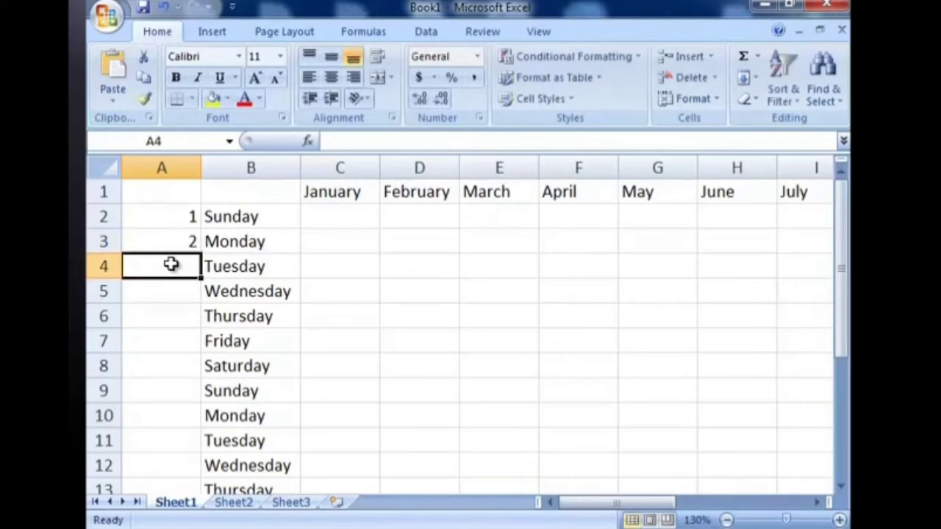
{"action": "left_click_drag", "start_coordinate": [193, 214], "coordinate": [200, 259]}
{"action": "left_click_drag", "start_coordinate": [203, 292], "coordinate": [202, 458]}
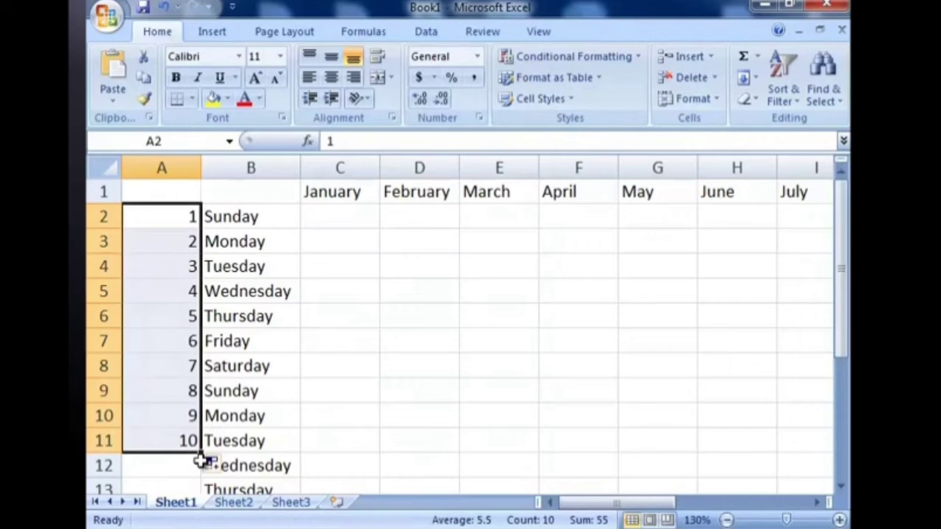
- Set the amount in cell C2 of the Creditors sheet to 60 through the formula bar, and undo the edit
{"action": "left_click", "coordinate": [428, 449]}
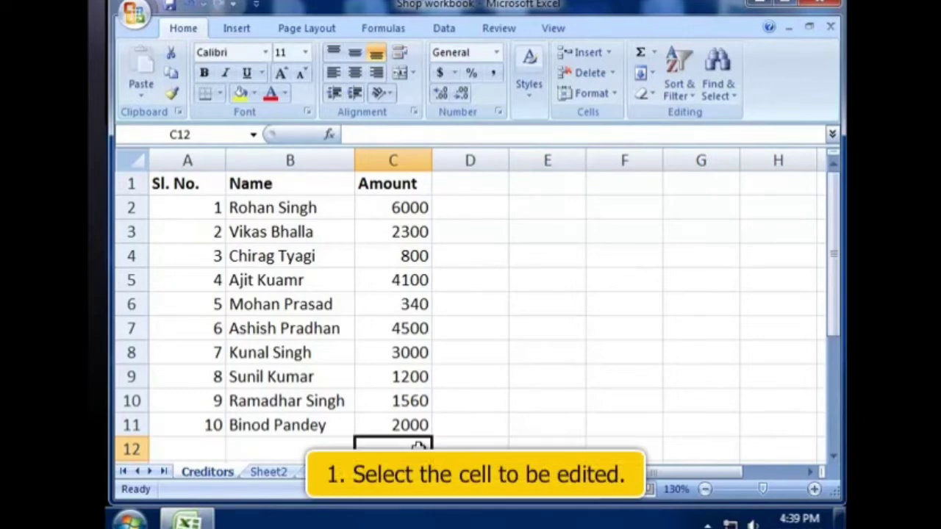
{"action": "left_click", "coordinate": [418, 209]}
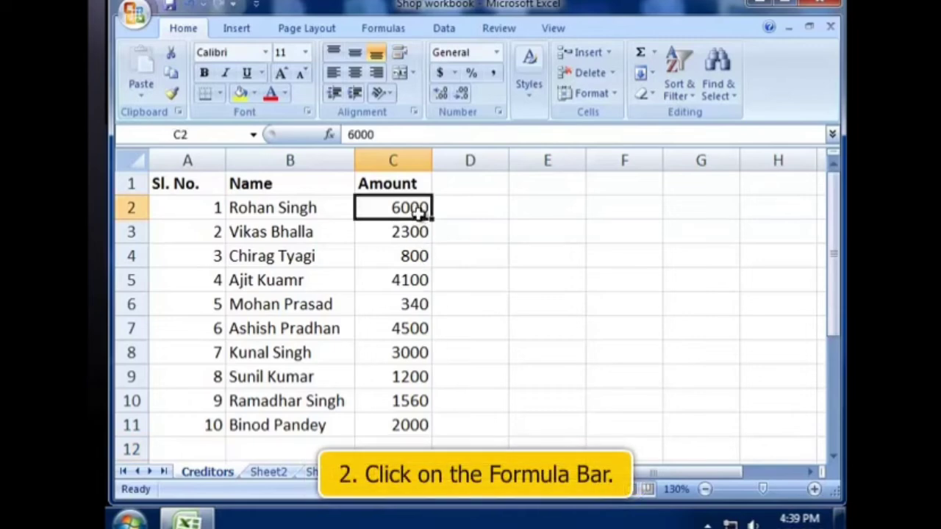
{"action": "left_click", "coordinate": [385, 131]}
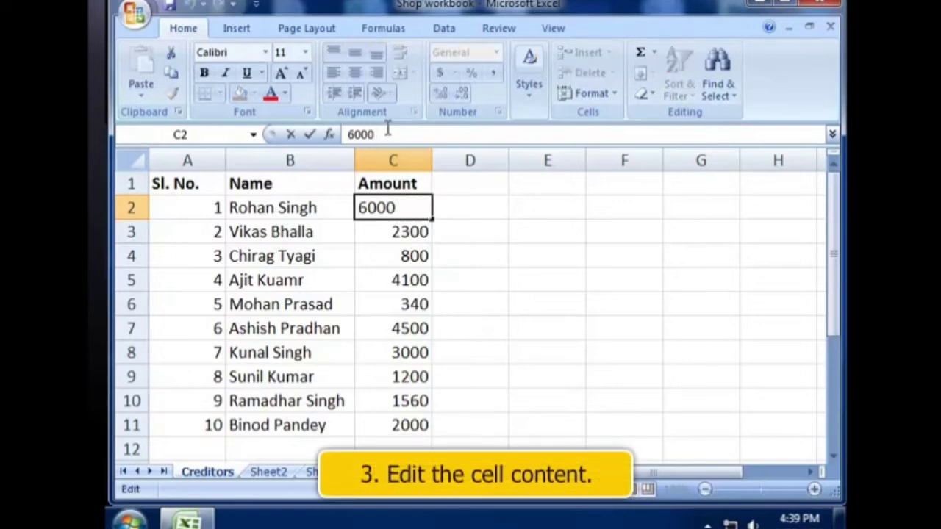
{"action": "key", "text": "BackSpace"}
{"action": "key", "text": "BackSpace"}
{"action": "key", "text": "Return"}
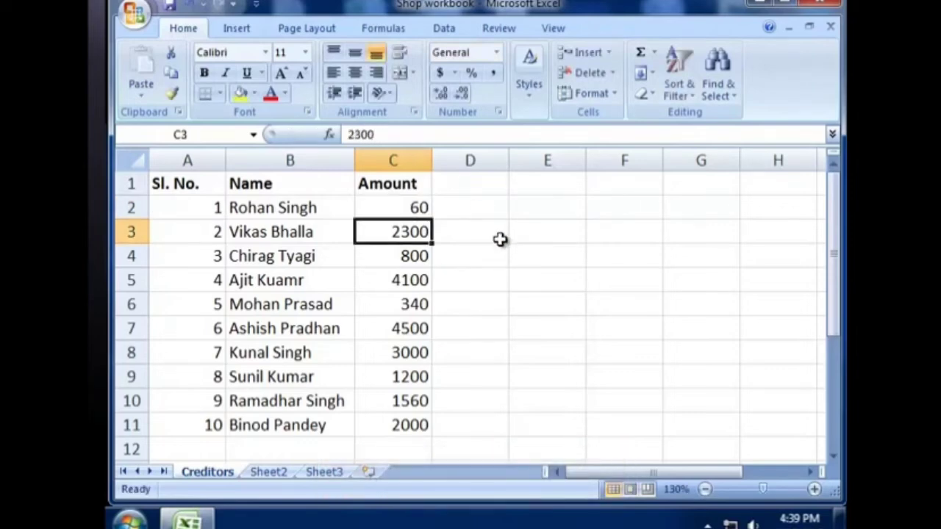
{"action": "key", "text": "ctrl+z"}
{"action": "left_click", "coordinate": [401, 448]}
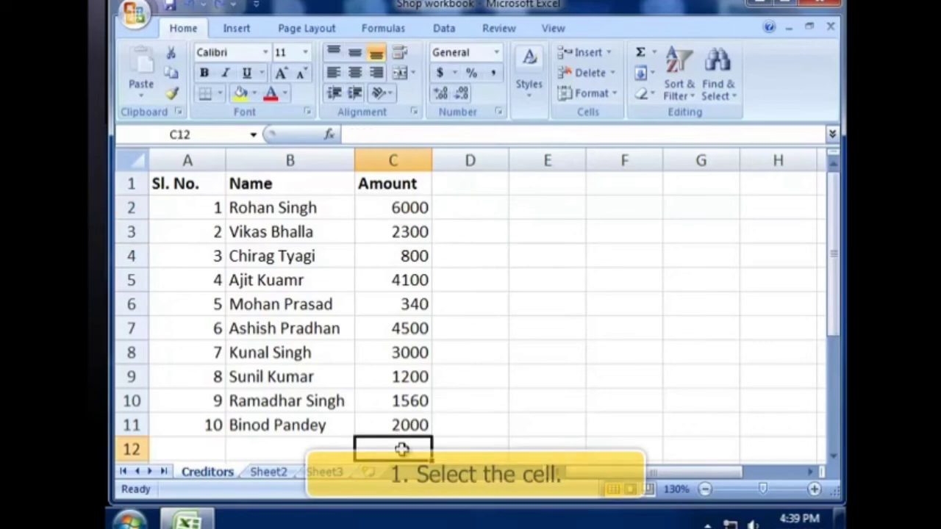
- Open cell C2 for in-cell editing, place the insertion point before the last digit, and commit the entry
{"action": "left_click", "coordinate": [416, 210]}
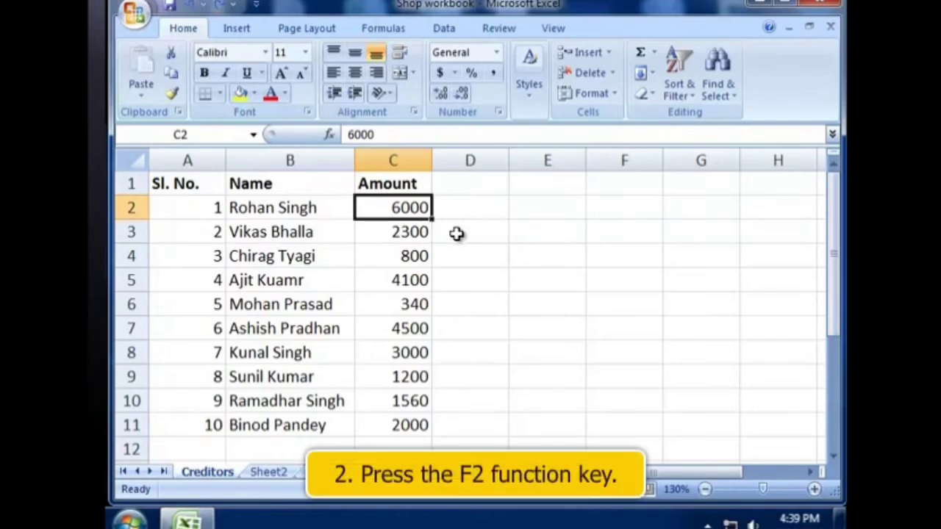
{"action": "key", "text": "F2"}
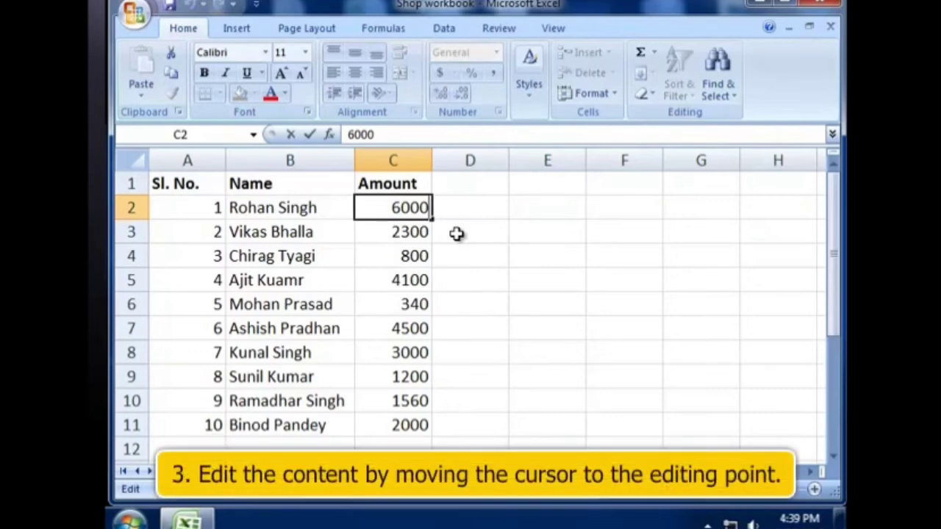
{"action": "key", "text": "Left"}
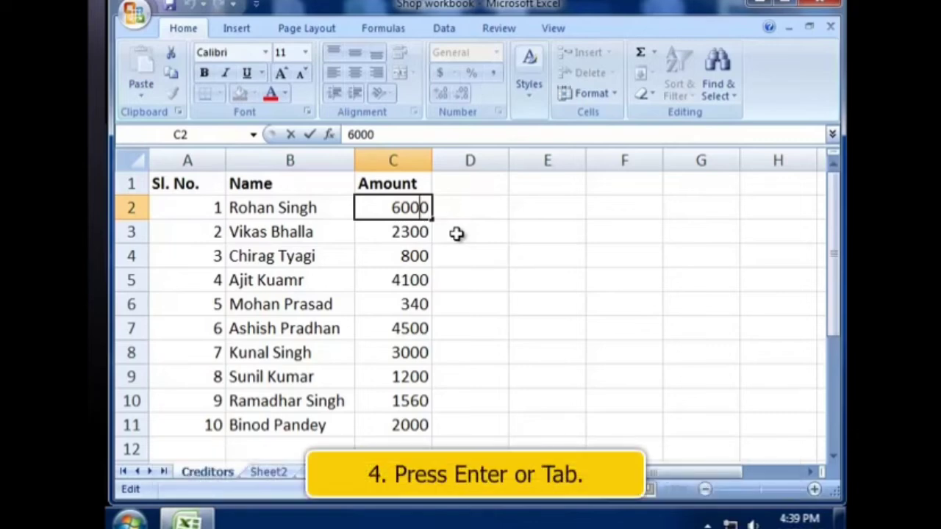
{"action": "key", "text": "Return"}
{"action": "left_click", "coordinate": [403, 444]}
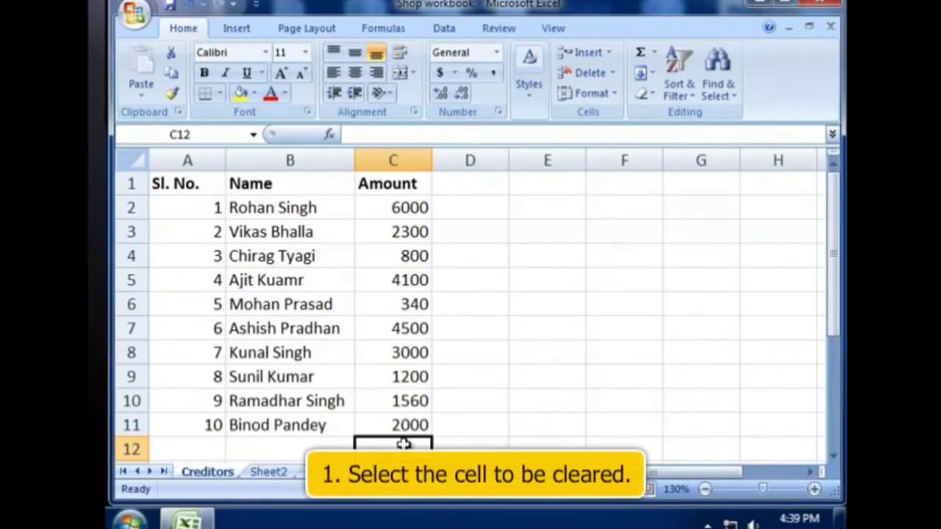
- Clear the first creditor's amount in cell C2 with the Clear Contents command
{"action": "left_click", "coordinate": [407, 208]}
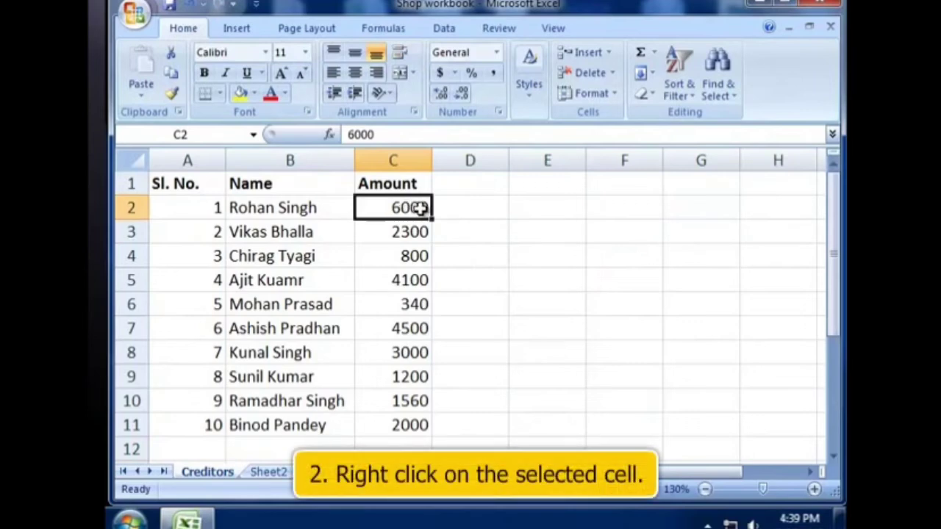
{"action": "right_click", "coordinate": [426, 210]}
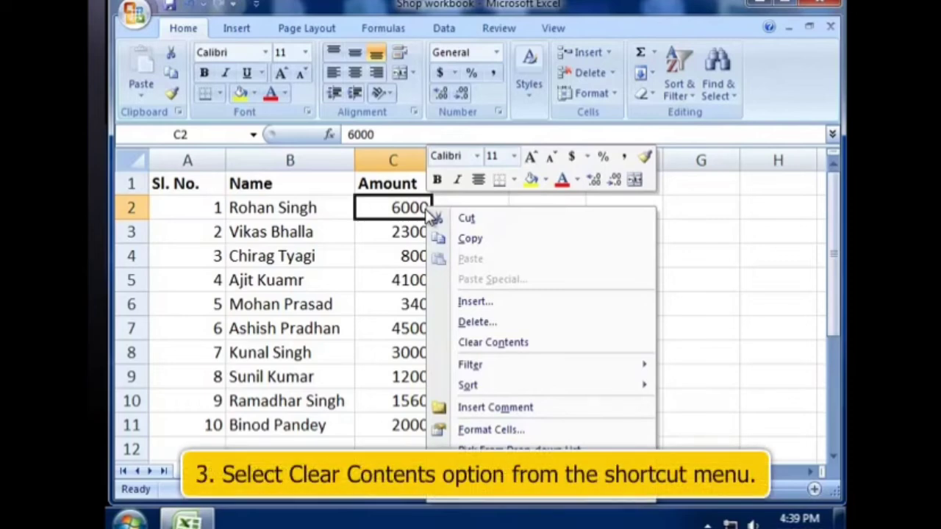
{"action": "left_click", "coordinate": [509, 343]}
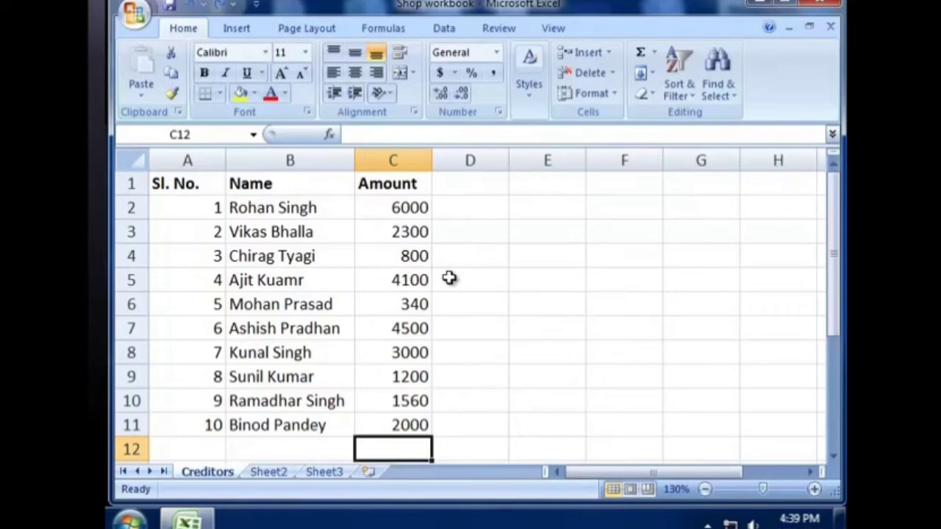
- Delete the amount in cell C2 directly, undo the deletion, and select the empty cell C12
{"action": "left_click", "coordinate": [425, 208]}
{"action": "key", "text": "Delete"}
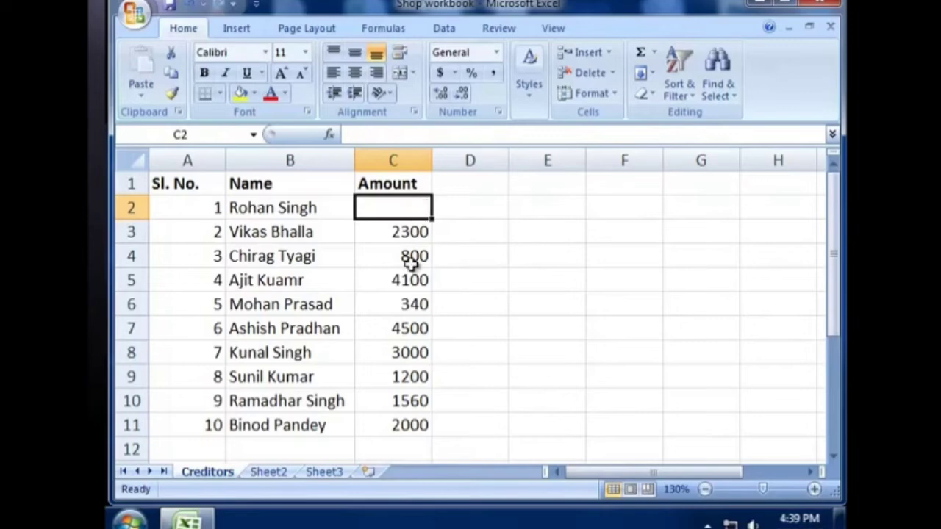
{"action": "key", "text": "ctrl+z"}
{"action": "left_click", "coordinate": [424, 445]}
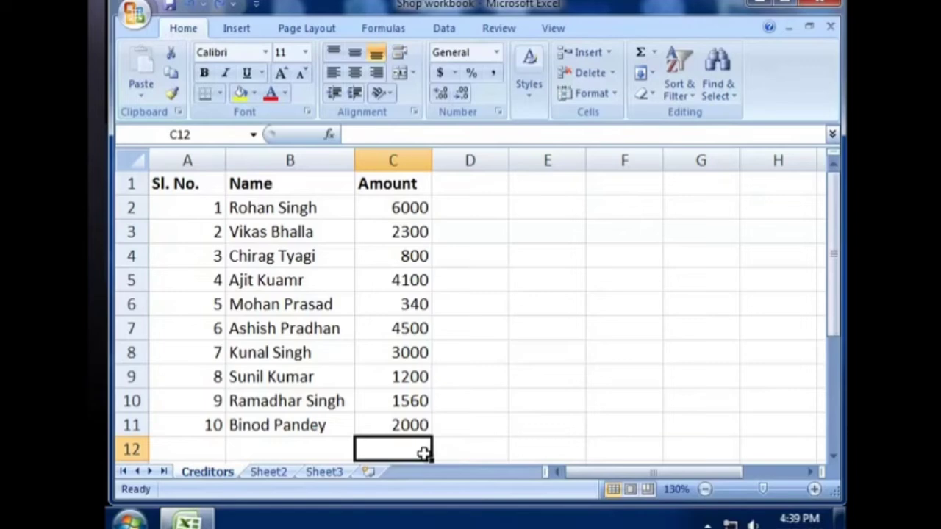
- Clear the contents of cell C2, the first amount on the Creditors sheet, using the Clear Contents command
{"action": "left_click", "coordinate": [415, 209]}
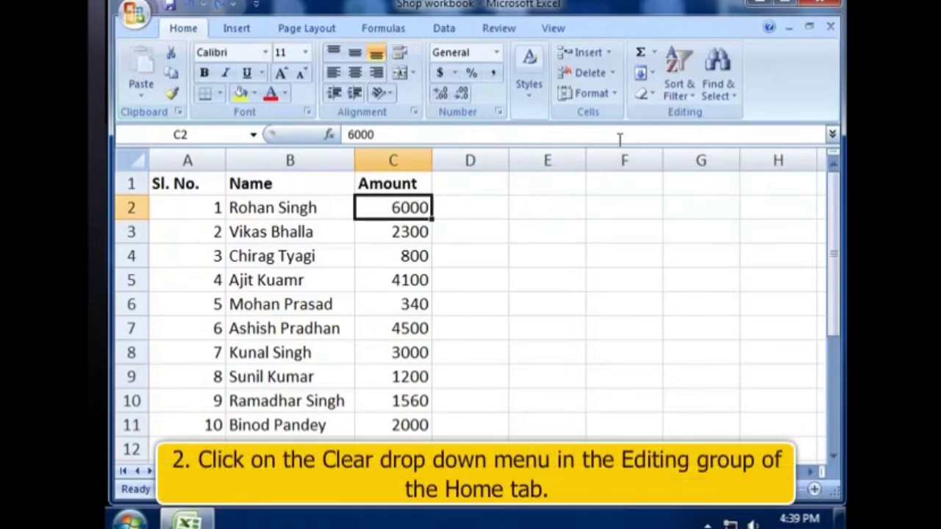
{"action": "left_click", "coordinate": [655, 94]}
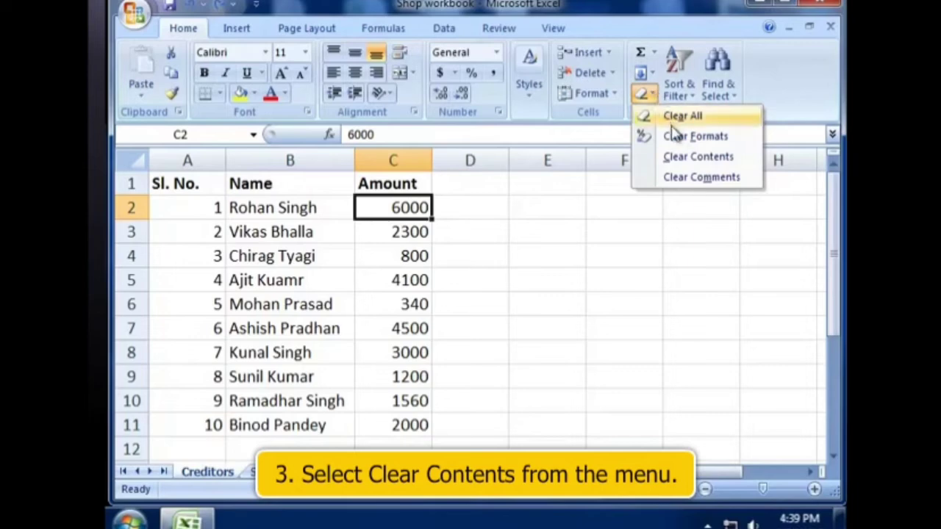
{"action": "left_click", "coordinate": [670, 155]}
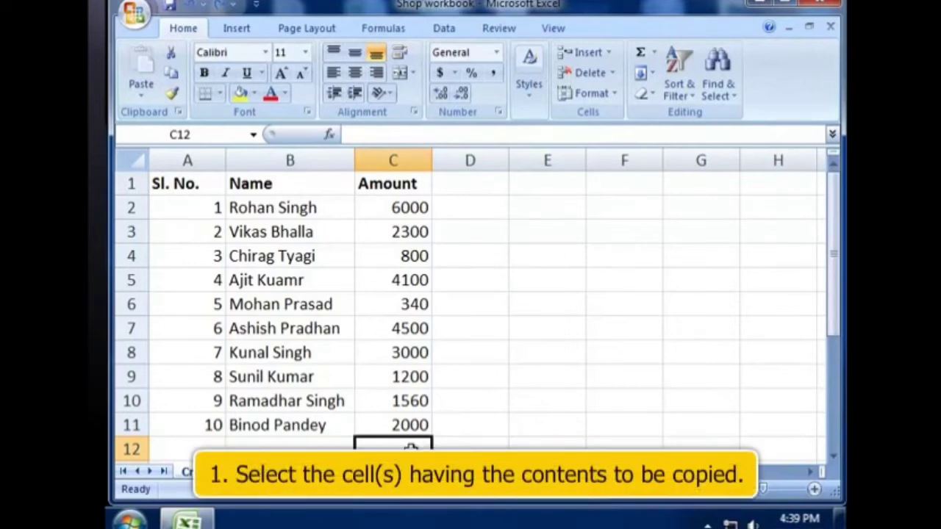
- Copy the Amount column cells C1:C11 and paste the copy into cells D1:D11 with the standard Paste option
{"action": "left_click_drag", "start_coordinate": [412, 185], "coordinate": [410, 419]}
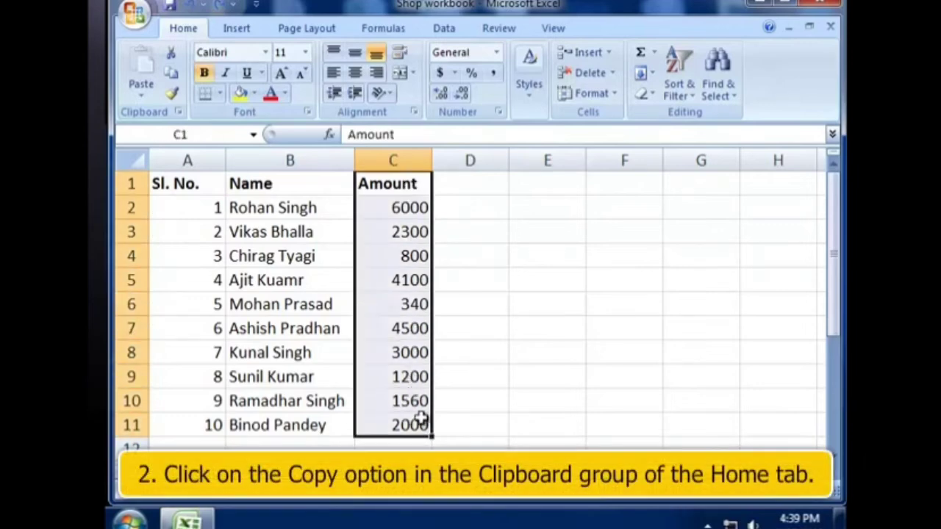
{"action": "left_click", "coordinate": [176, 73]}
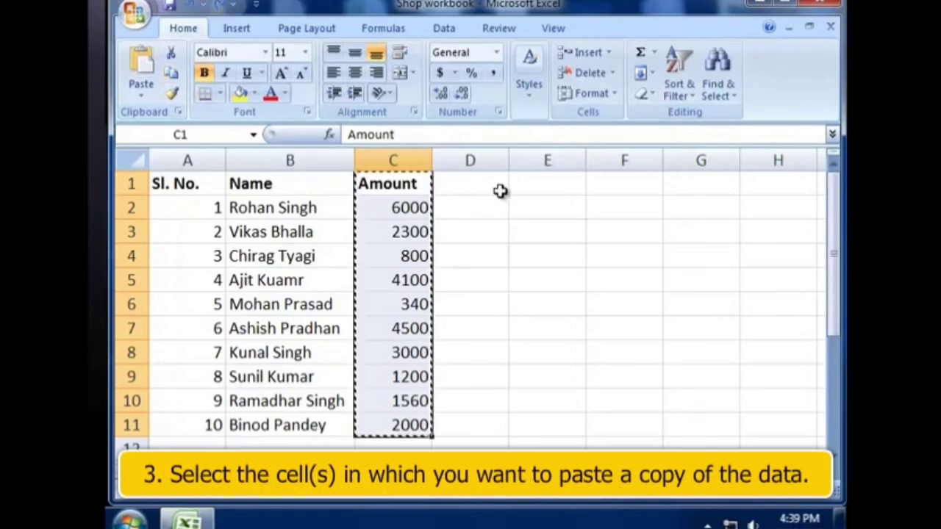
{"action": "left_click_drag", "start_coordinate": [494, 180], "coordinate": [477, 420]}
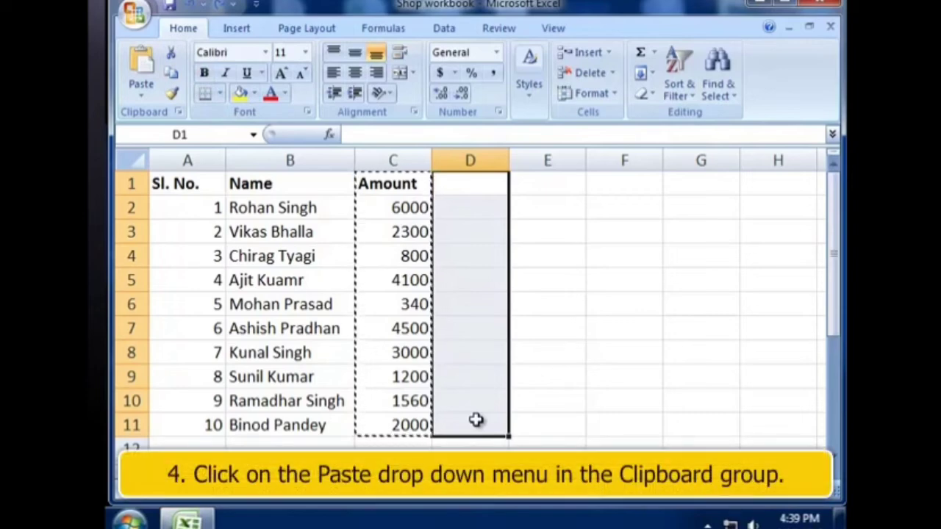
{"action": "left_click", "coordinate": [137, 93]}
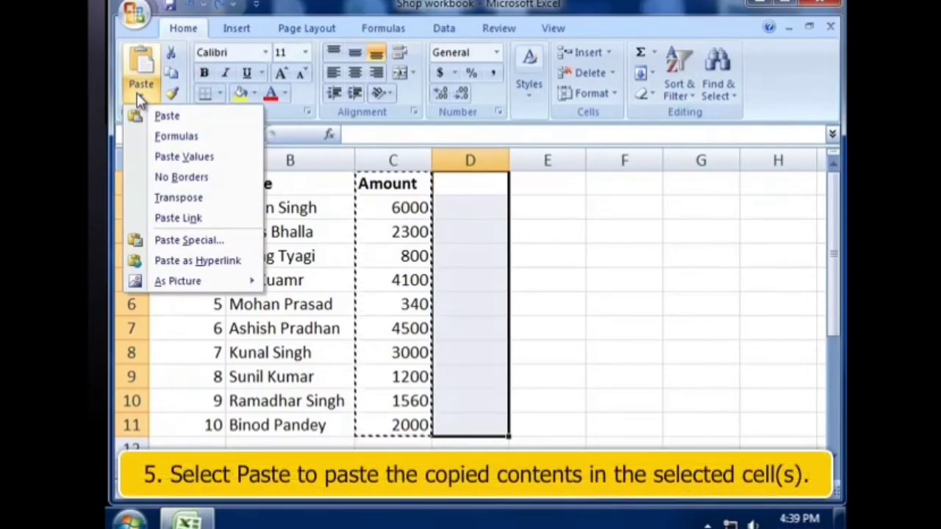
{"action": "left_click", "coordinate": [167, 117]}
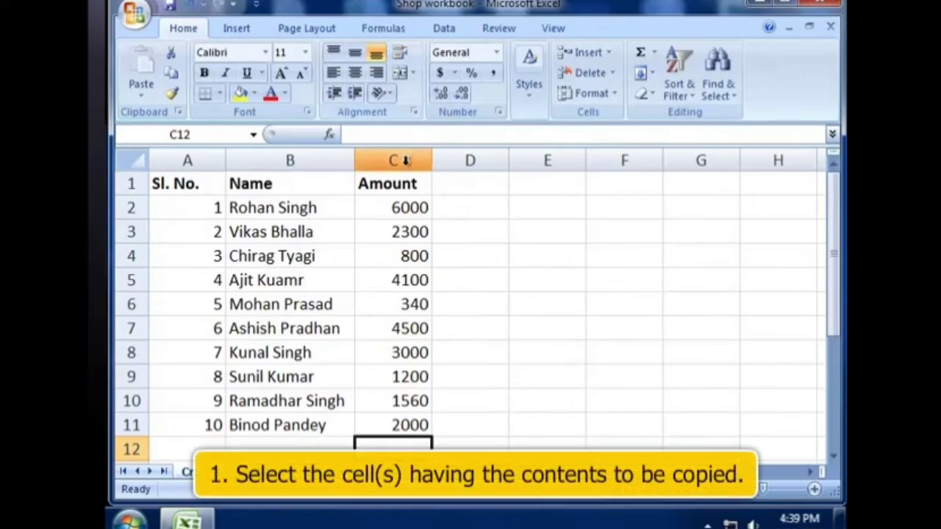
- Duplicate the range C1:C11, including the Amount heading, into D1:D11, and undo the paste, leaving cell C12 selected
{"action": "left_click_drag", "start_coordinate": [408, 184], "coordinate": [429, 425]}
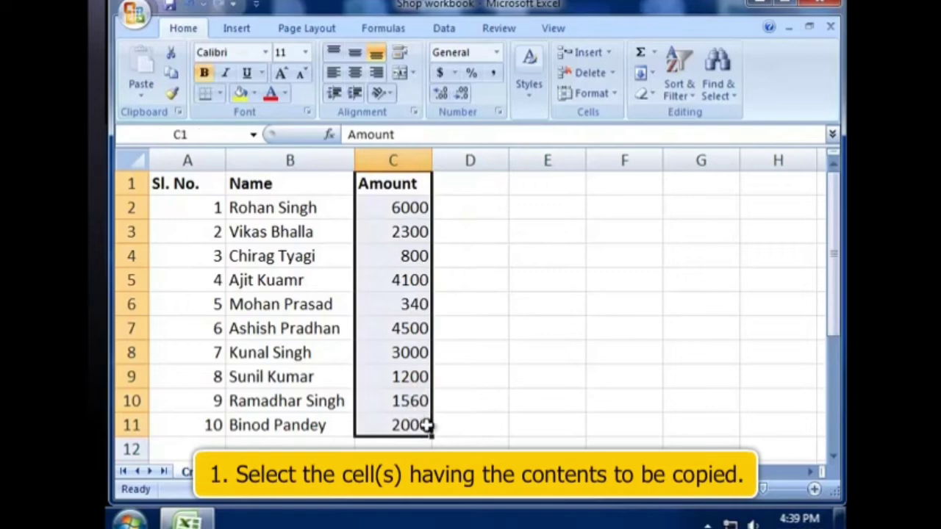
{"action": "right_click", "coordinate": [430, 430]}
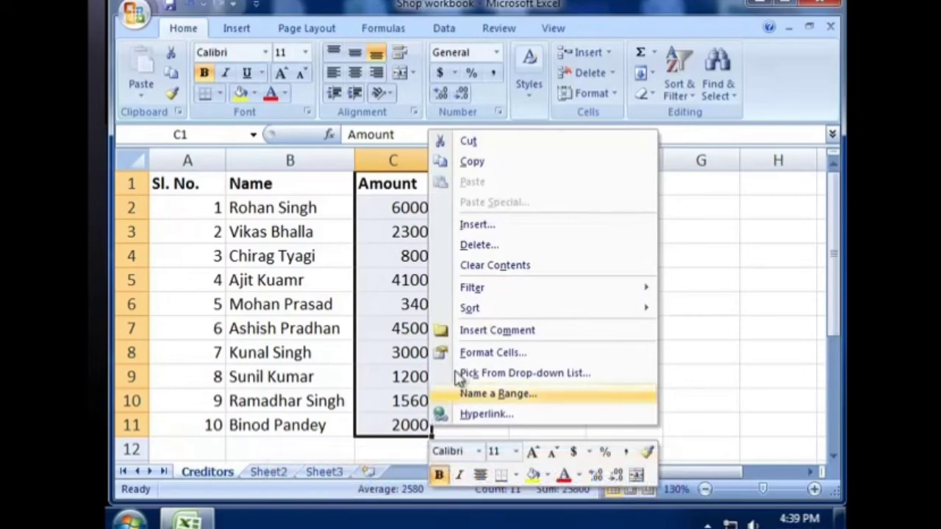
{"action": "left_click", "coordinate": [508, 168]}
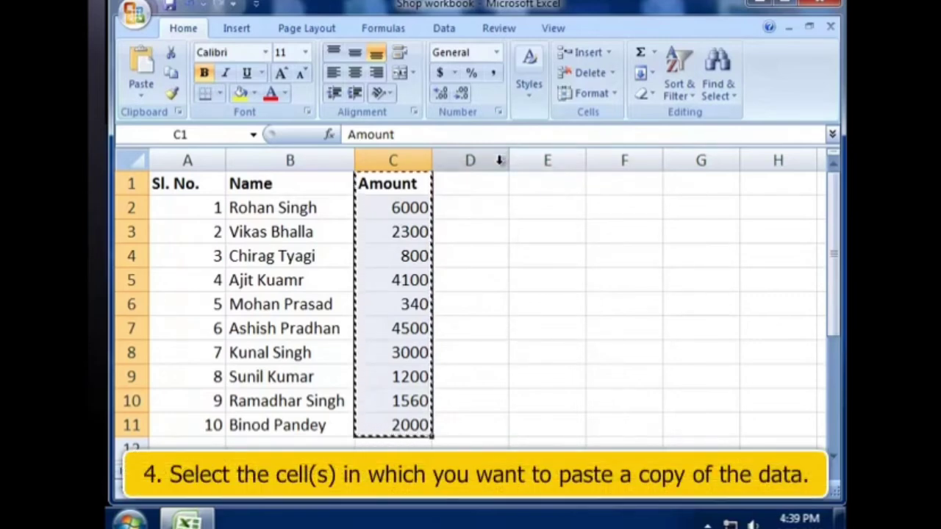
{"action": "left_click", "coordinate": [495, 185]}
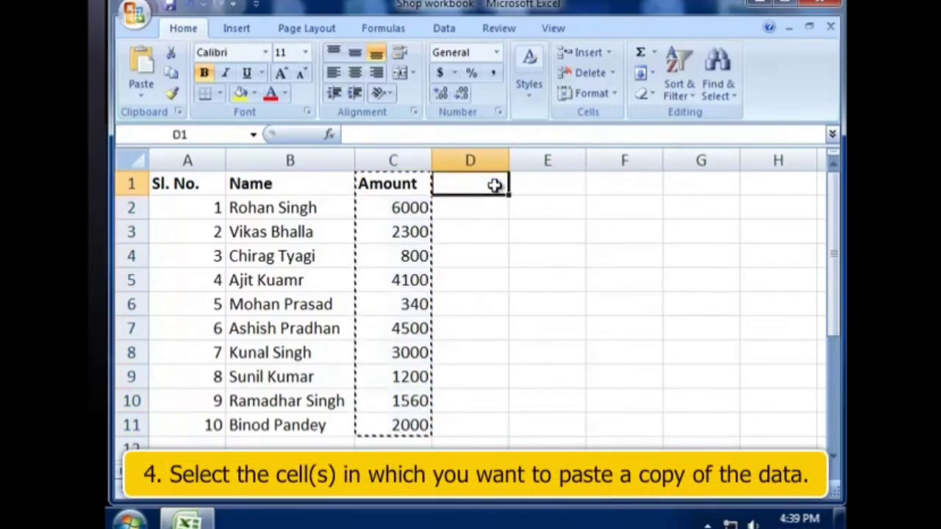
{"action": "left_click_drag", "start_coordinate": [495, 185], "coordinate": [493, 422]}
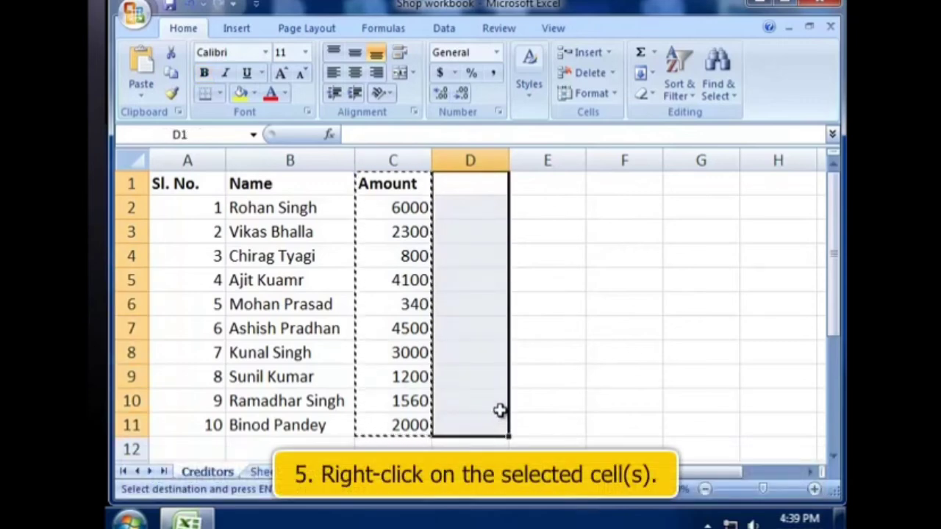
{"action": "right_click", "coordinate": [505, 185]}
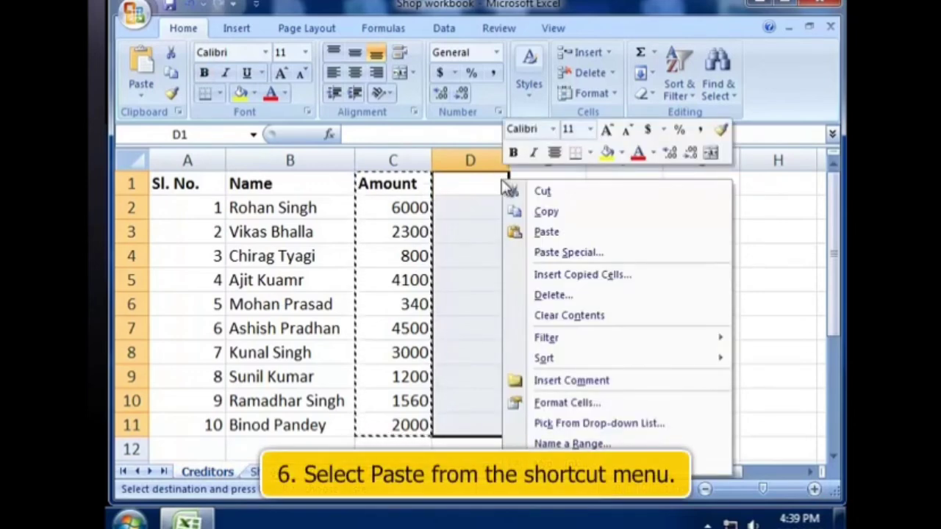
{"action": "left_click", "coordinate": [559, 233]}
{"action": "left_click", "coordinate": [558, 233]}
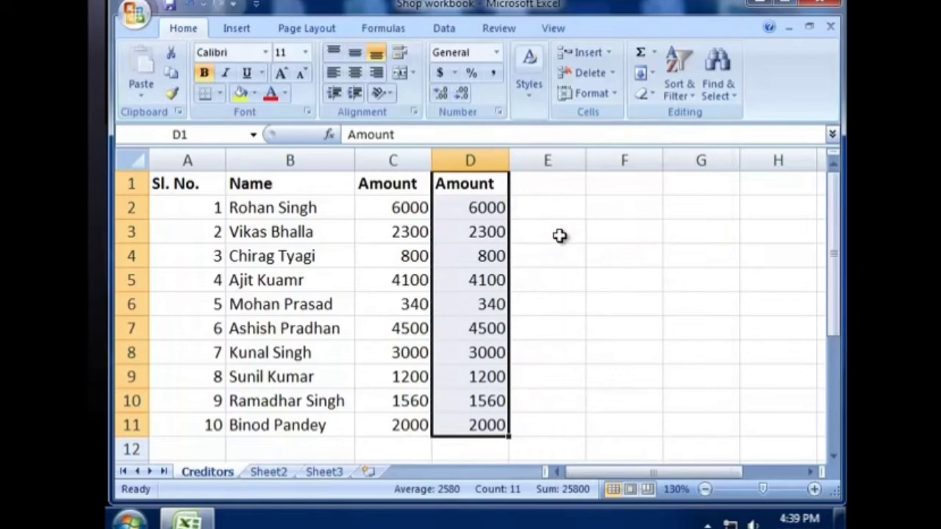
{"action": "key", "text": "ctrl+z"}
{"action": "left_click", "coordinate": [403, 456]}
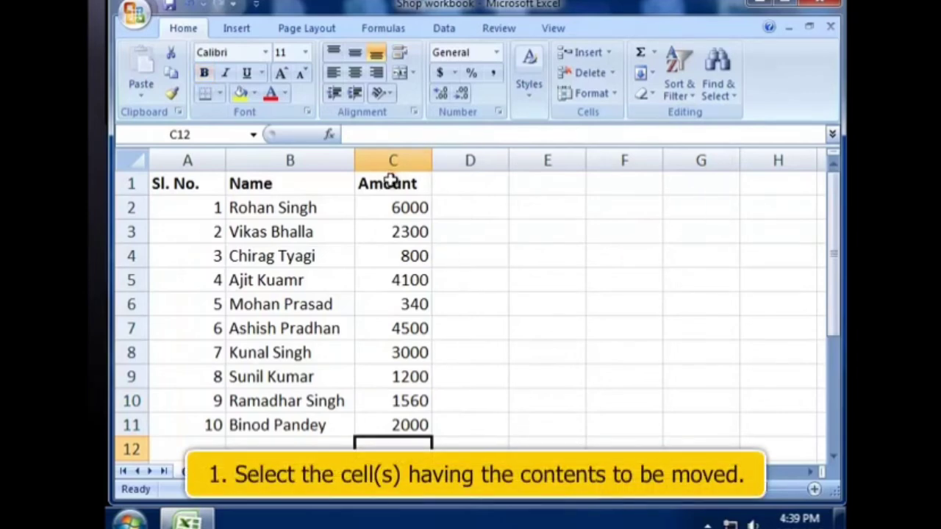
- Move the Amount heading and its values from C1:C11 to D1:D11 by cutting and pasting them
{"action": "left_click_drag", "start_coordinate": [389, 182], "coordinate": [404, 419]}
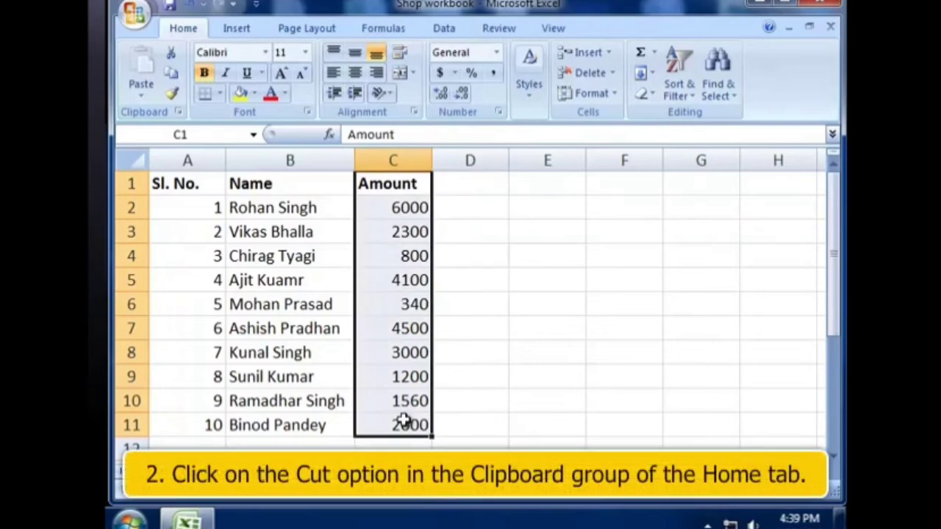
{"action": "left_click", "coordinate": [172, 55]}
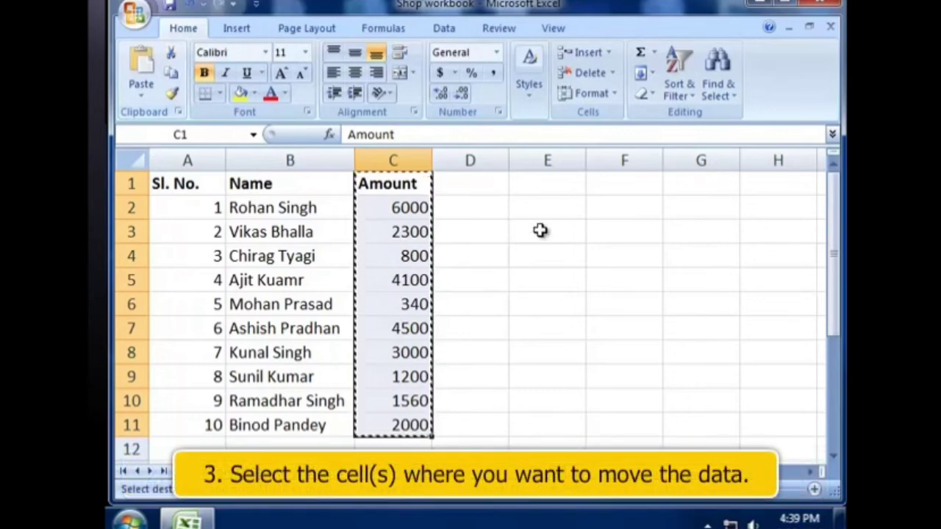
{"action": "left_click_drag", "start_coordinate": [499, 182], "coordinate": [496, 425]}
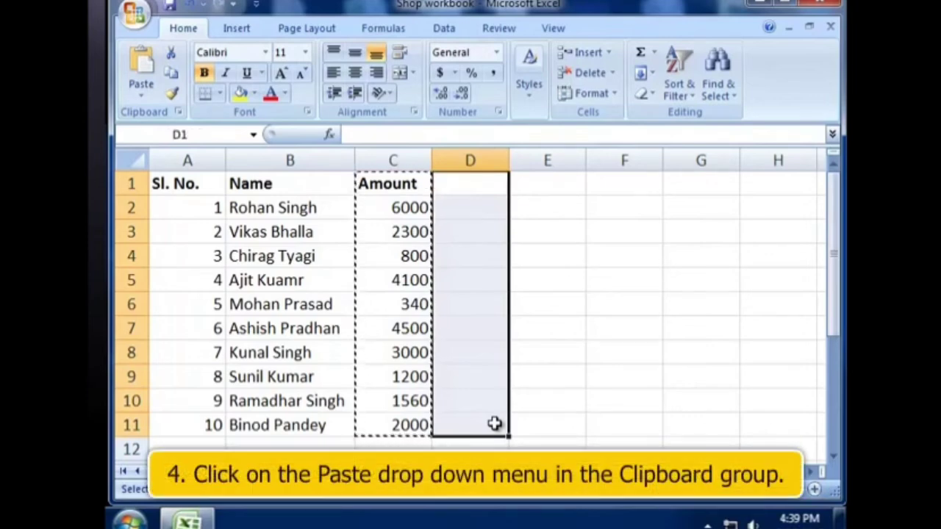
{"action": "left_click", "coordinate": [141, 99]}
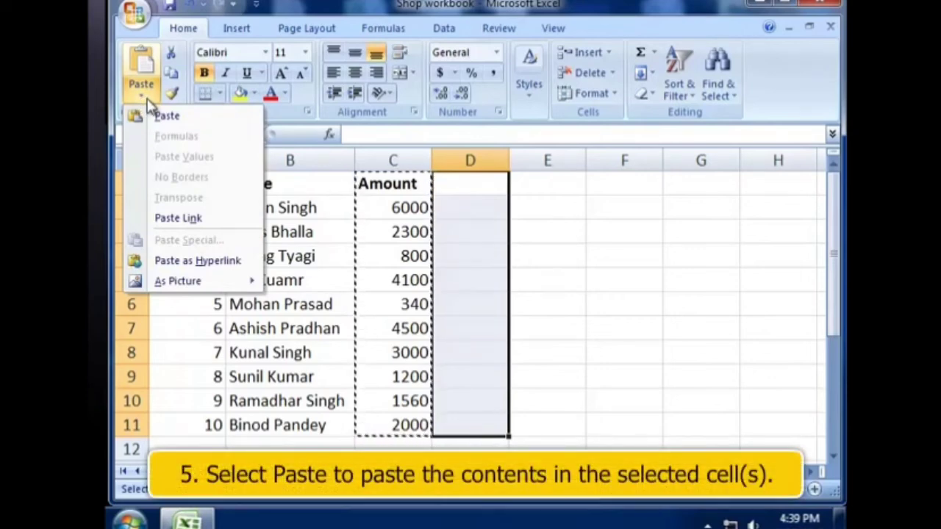
{"action": "left_click", "coordinate": [167, 115]}
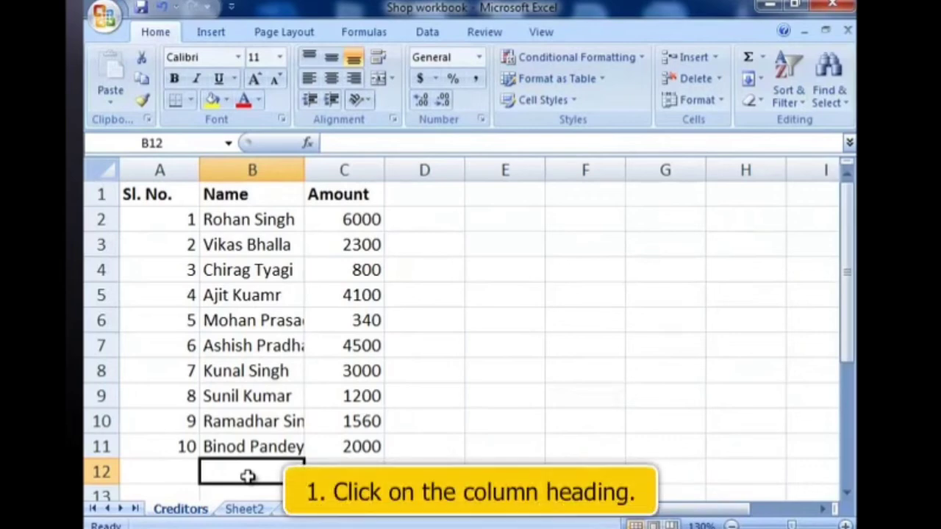
- Set the width of column B, the Name column, to 15, and undo the width change
{"action": "left_click", "coordinate": [274, 170]}
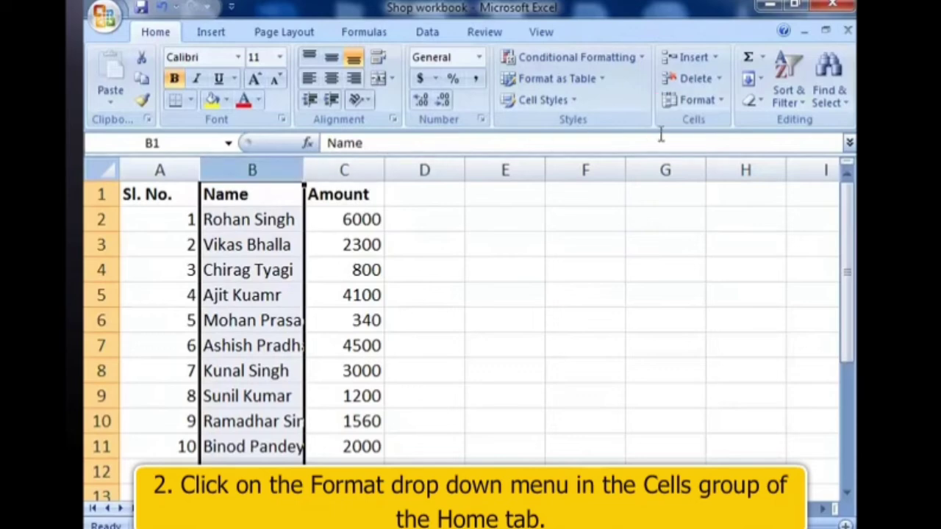
{"action": "left_click", "coordinate": [722, 102]}
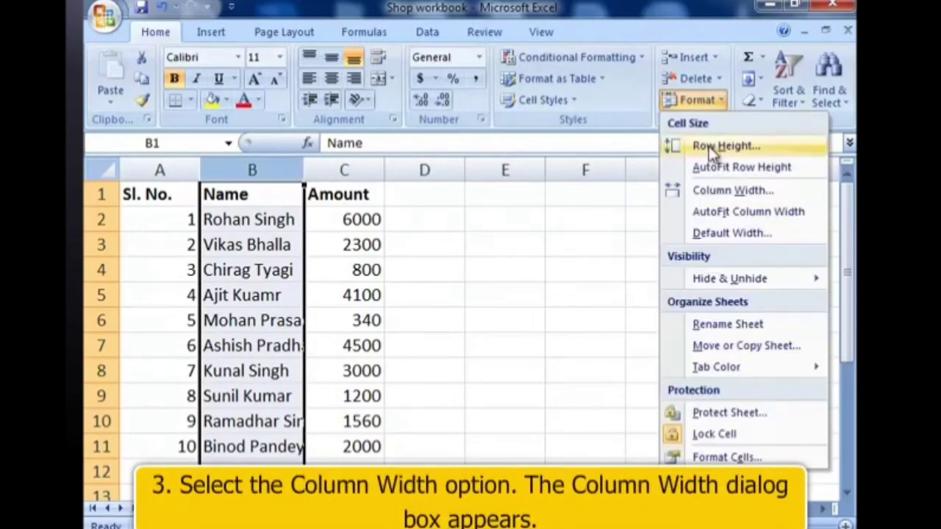
{"action": "left_click", "coordinate": [712, 191]}
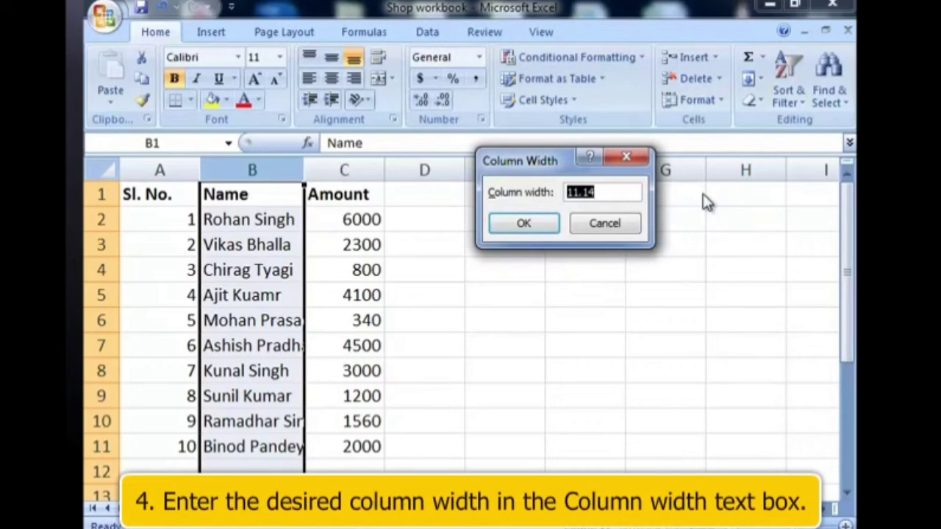
{"action": "type", "text": "15"}
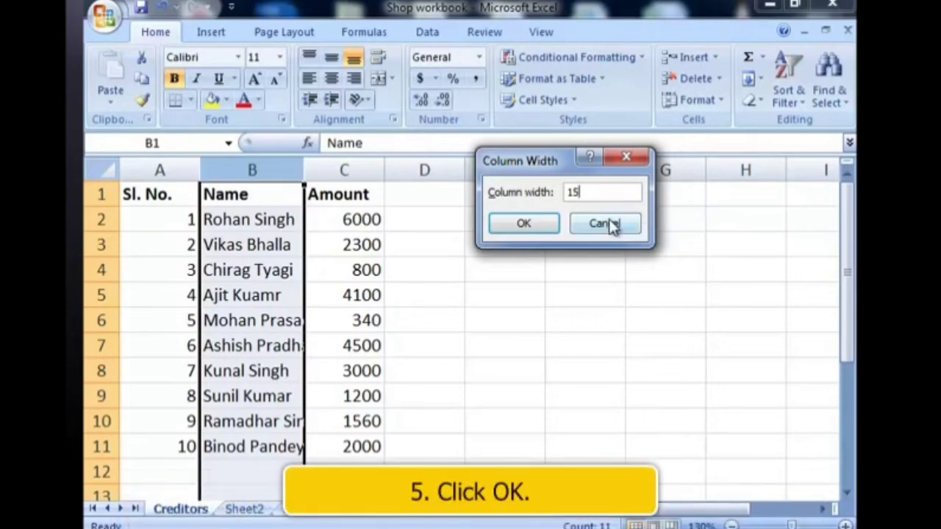
{"action": "left_click", "coordinate": [536, 228]}
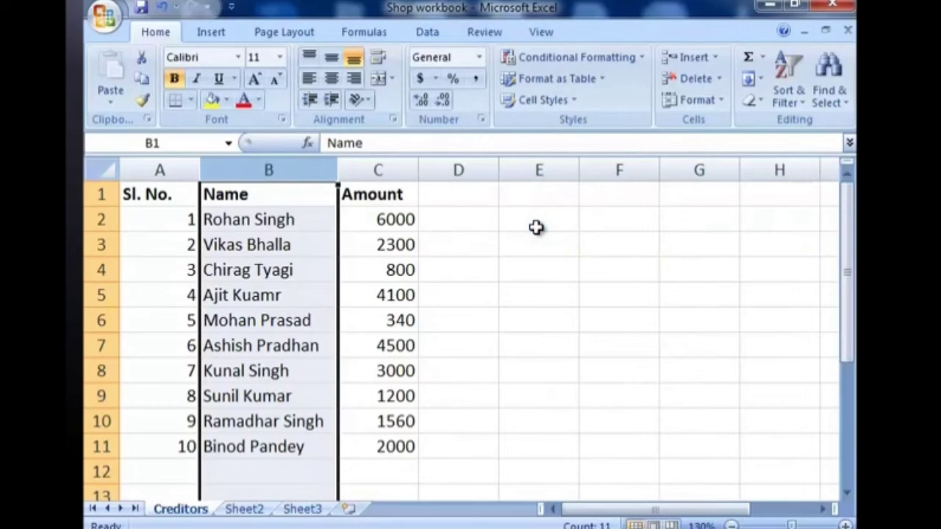
{"action": "key", "text": "ctrl+z"}
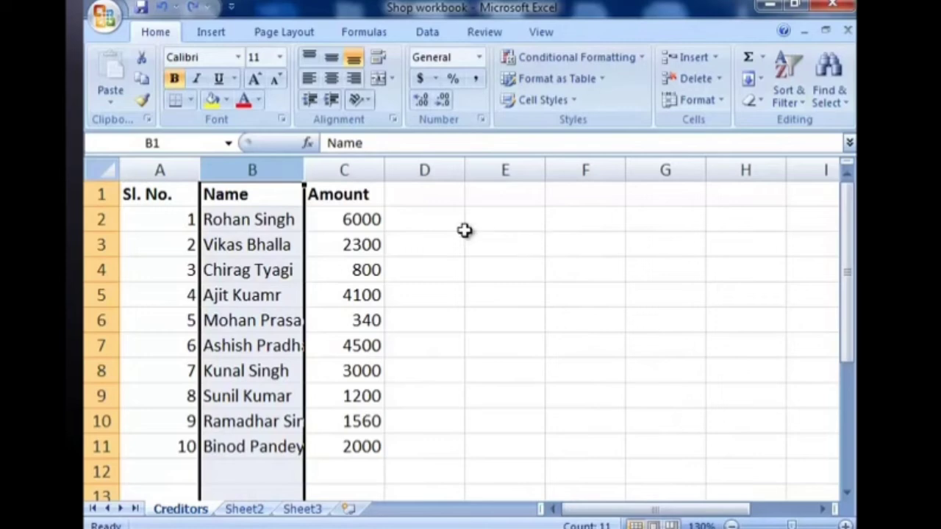
- Widen column B by its heading border until the full creditor names fit in the cells
{"action": "left_click", "coordinate": [409, 295]}
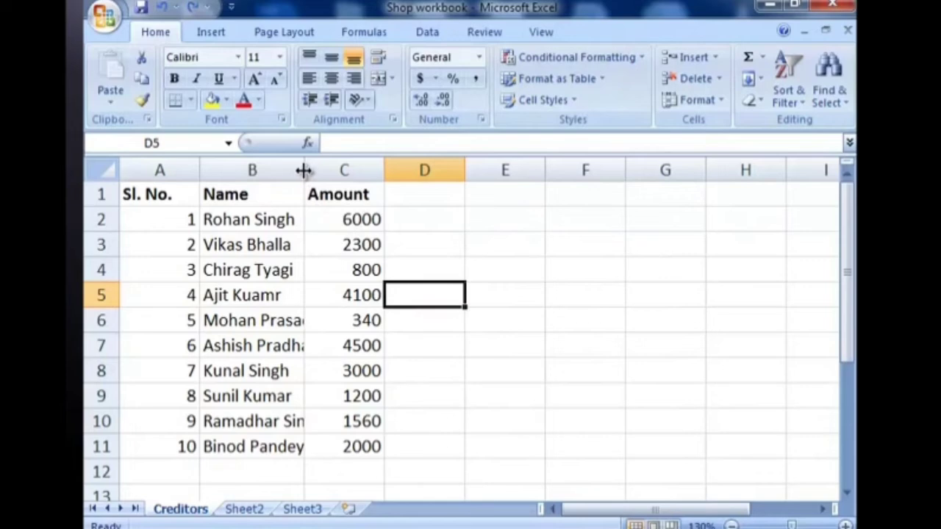
{"action": "left_click_drag", "start_coordinate": [304, 170], "coordinate": [338, 174]}
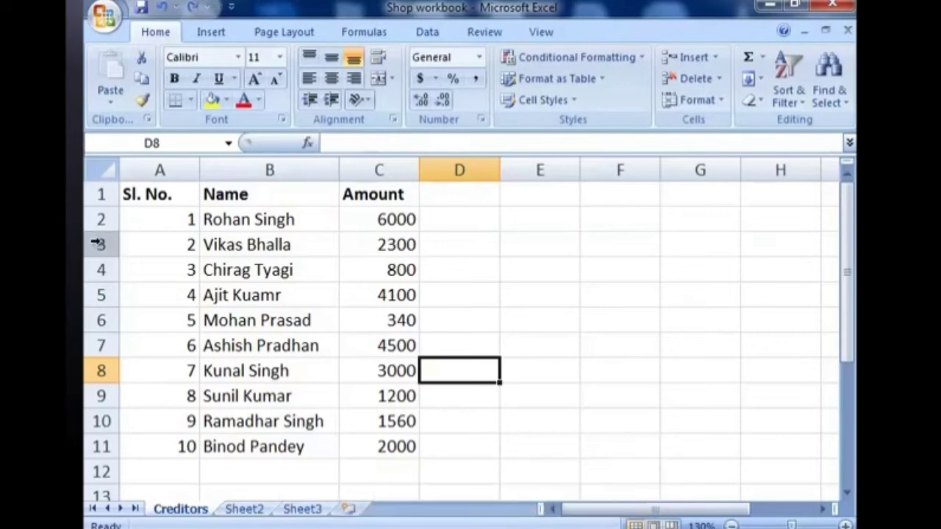
- Set the height of row 2 on the Creditors sheet to 20, and deselect the row
{"action": "left_click", "coordinate": [98, 219]}
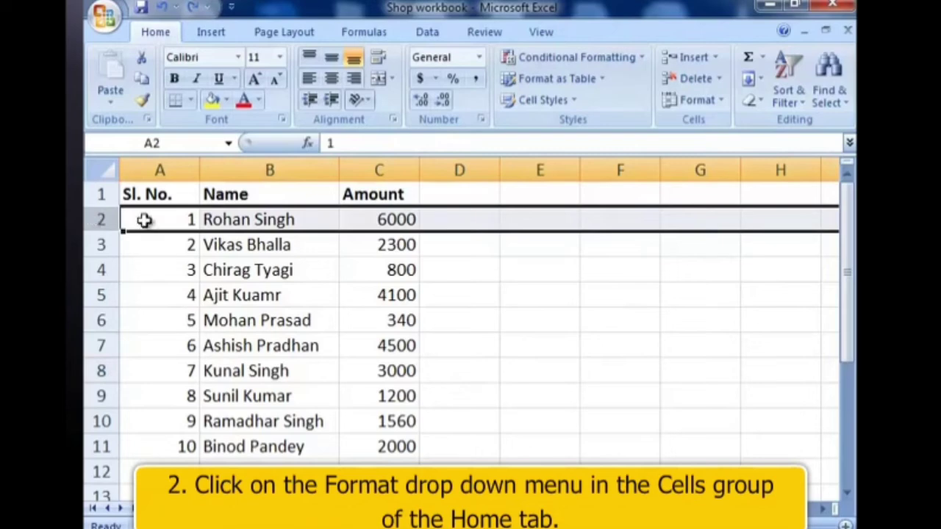
{"action": "left_click", "coordinate": [714, 103]}
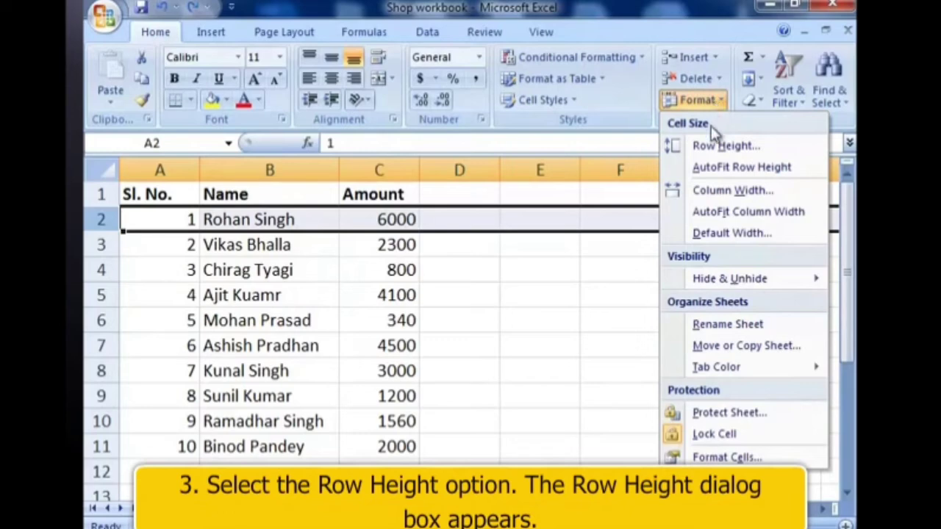
{"action": "left_click", "coordinate": [709, 149]}
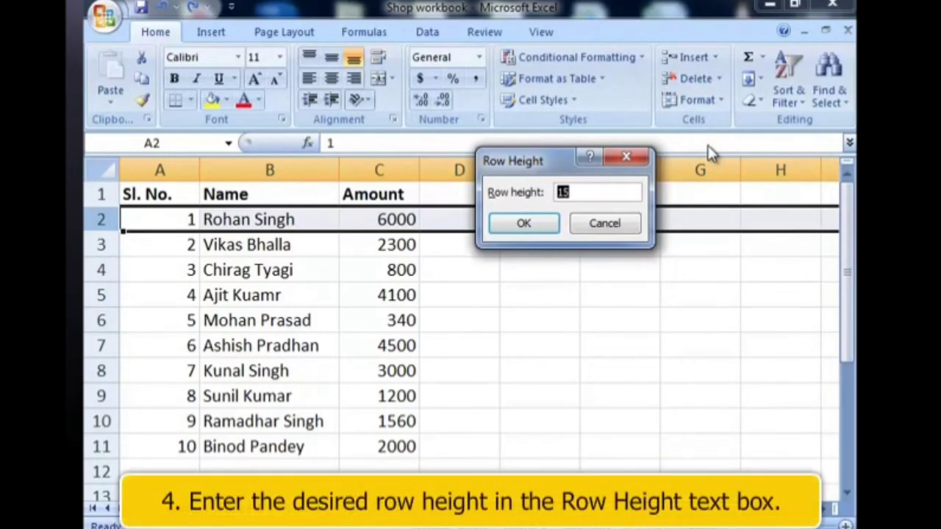
{"action": "type", "text": "20"}
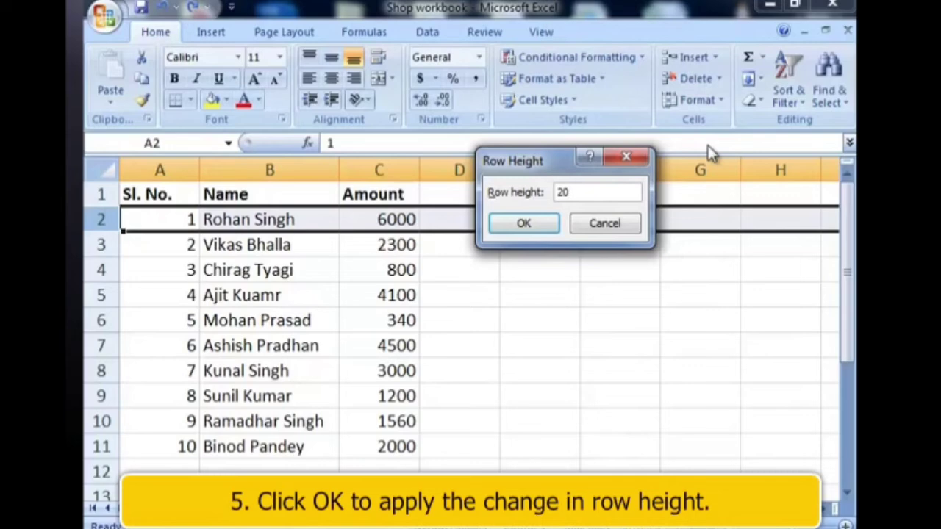
{"action": "left_click", "coordinate": [538, 228]}
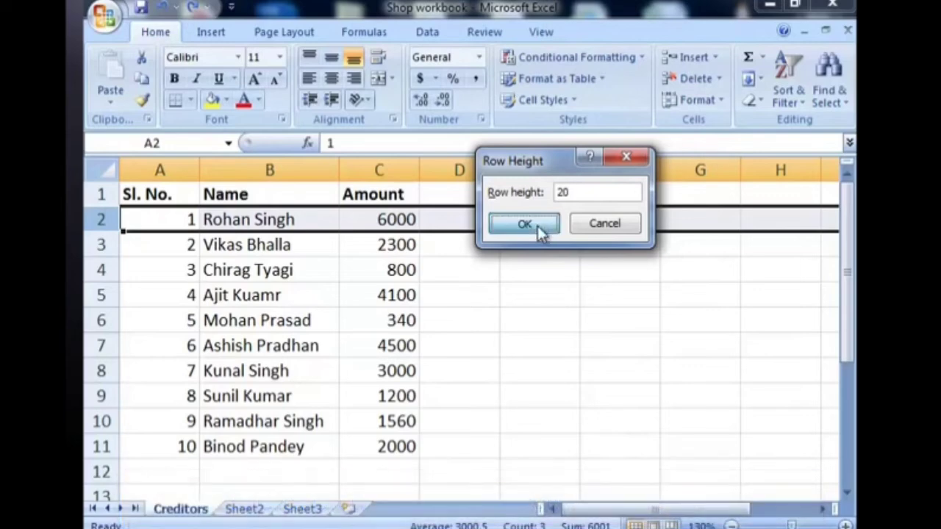
{"action": "left_click", "coordinate": [457, 457]}
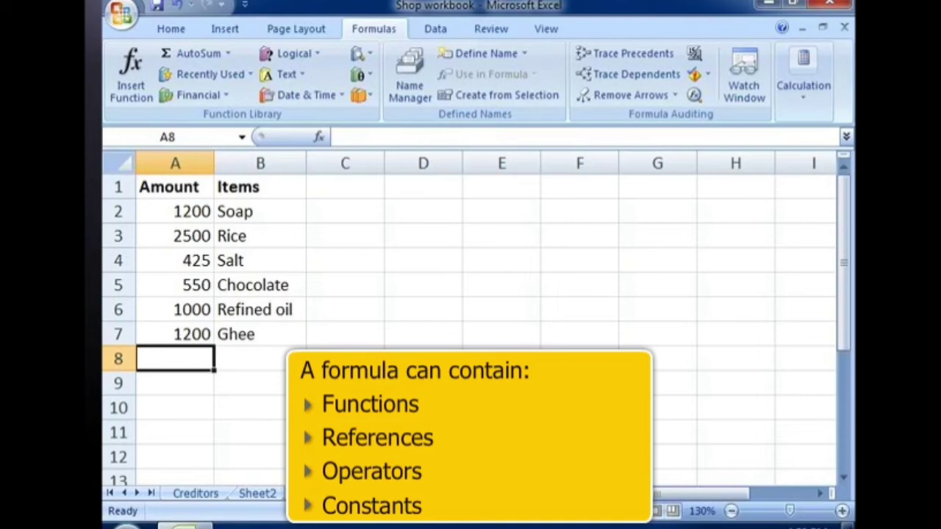
- Enter the formula =1200+978 in cell D7 of Sheet3, and undo the entry
{"action": "key", "text": "shift+F3"}
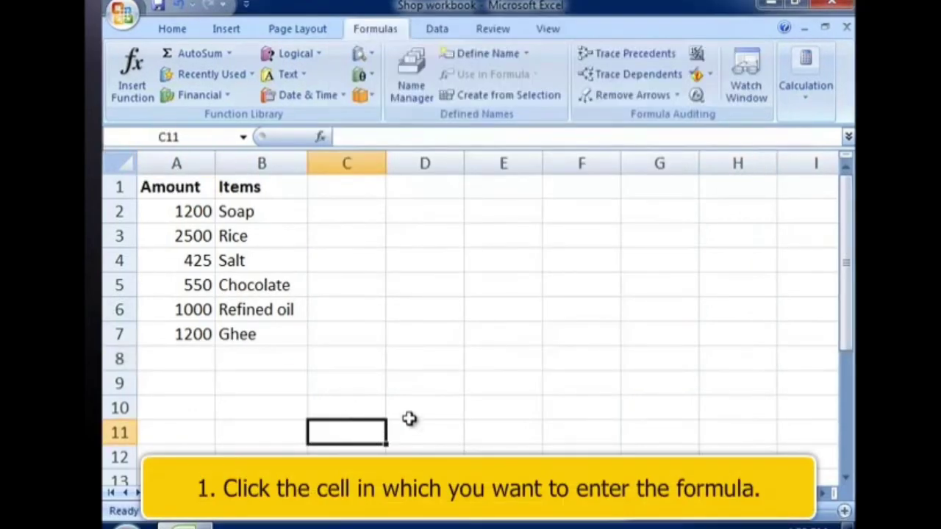
{"action": "left_click", "coordinate": [426, 335]}
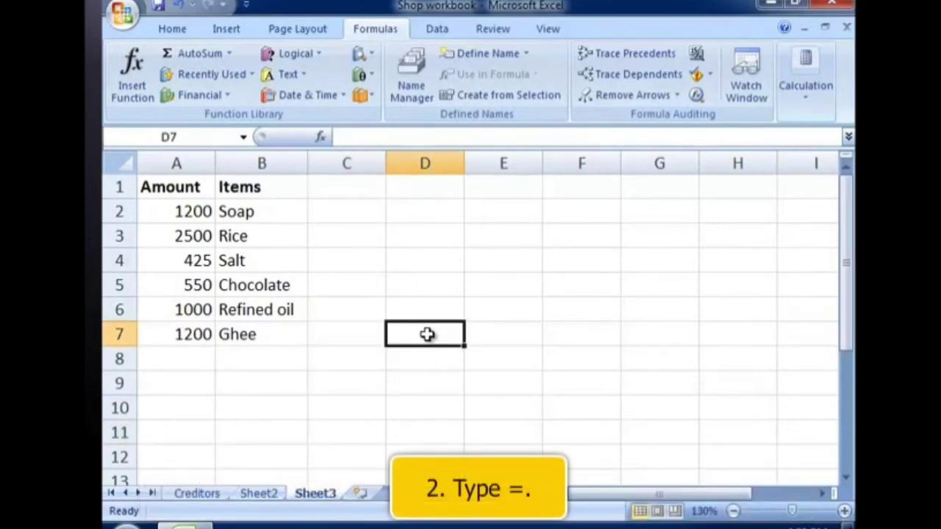
{"action": "type", "text": "="}
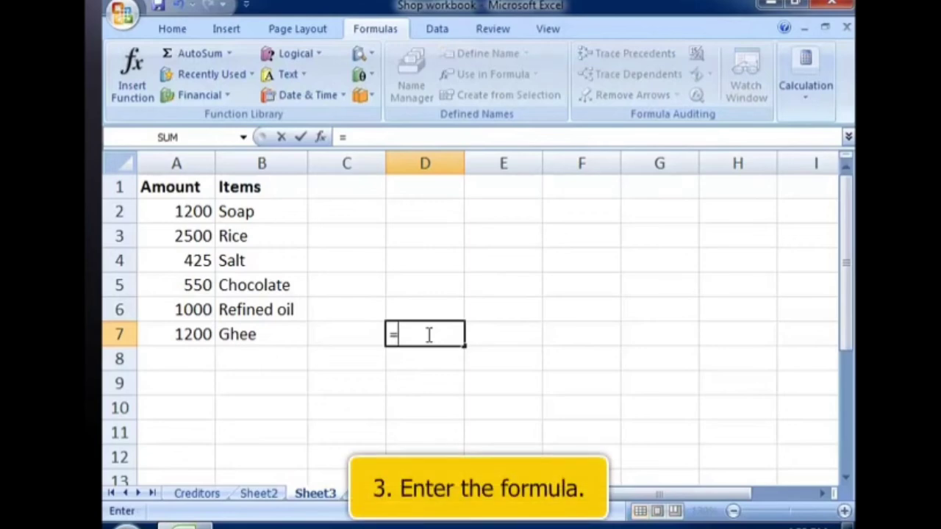
{"action": "type", "text": "1200+978"}
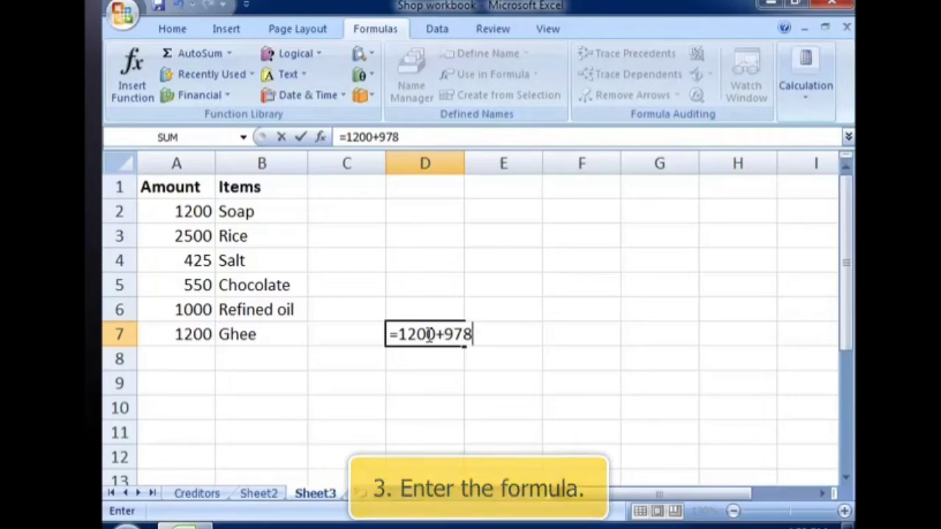
{"action": "key", "text": "Return"}
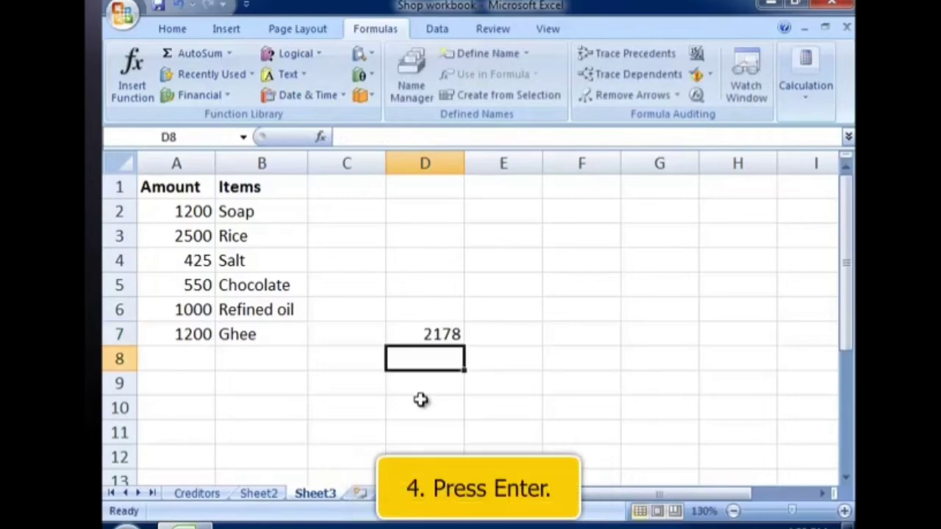
{"action": "key", "text": "ctrl+z"}
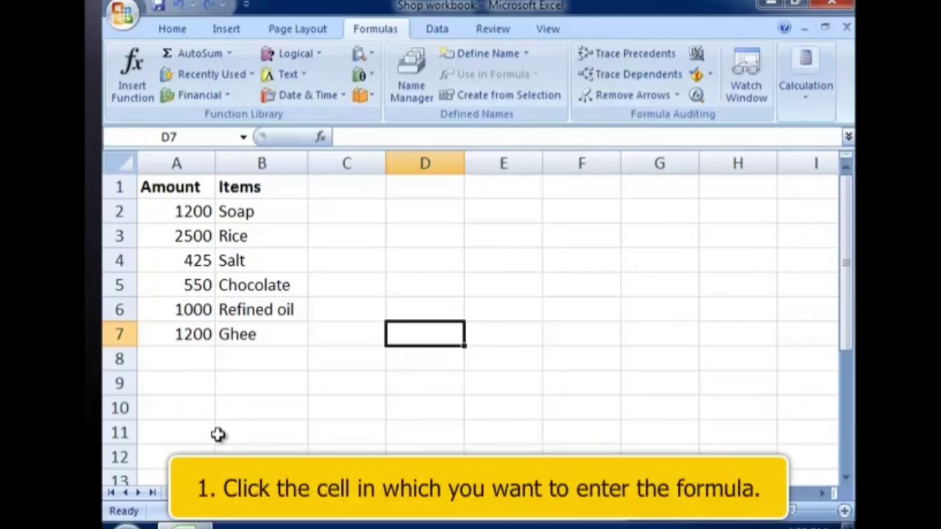
- Insert the SUM function in A8 through Insert Function with A2:A7 as its Number1 argument, and clear the result from the cell
{"action": "left_click", "coordinate": [200, 361]}
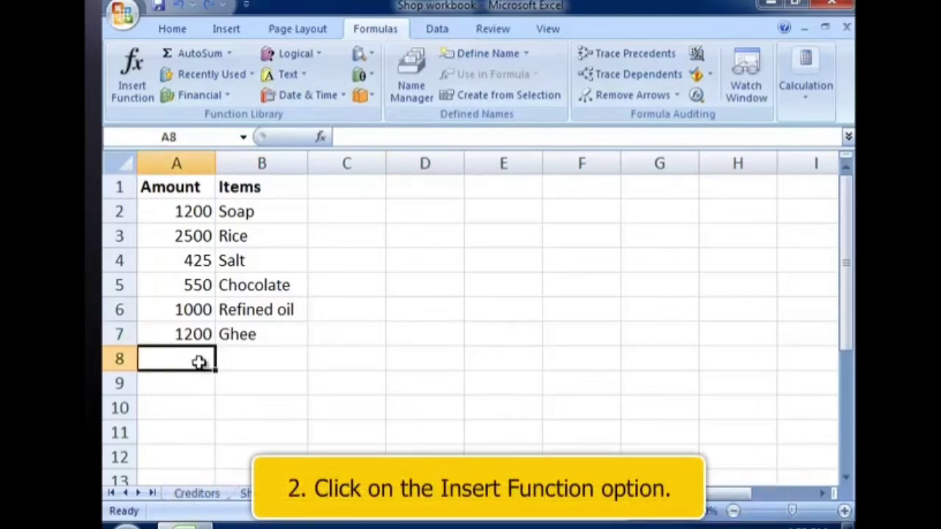
{"action": "left_click", "coordinate": [132, 98]}
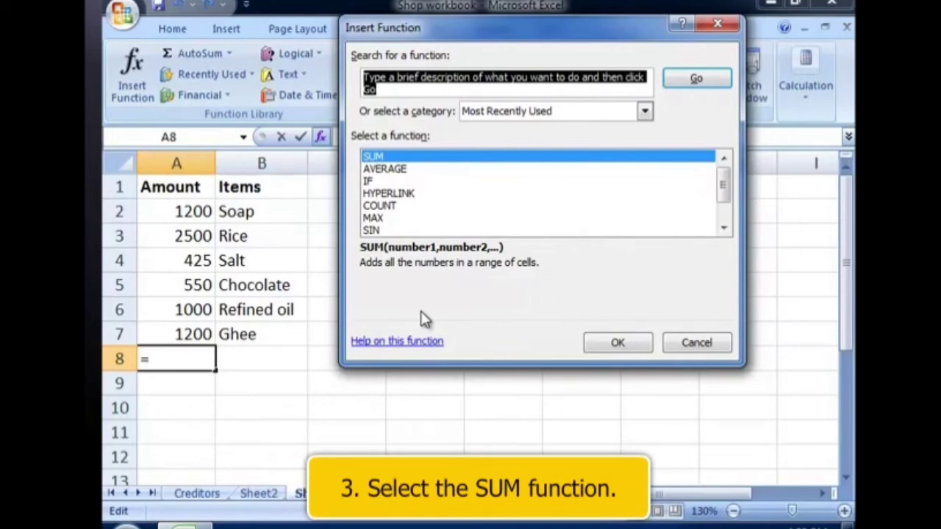
{"action": "left_click", "coordinate": [377, 159]}
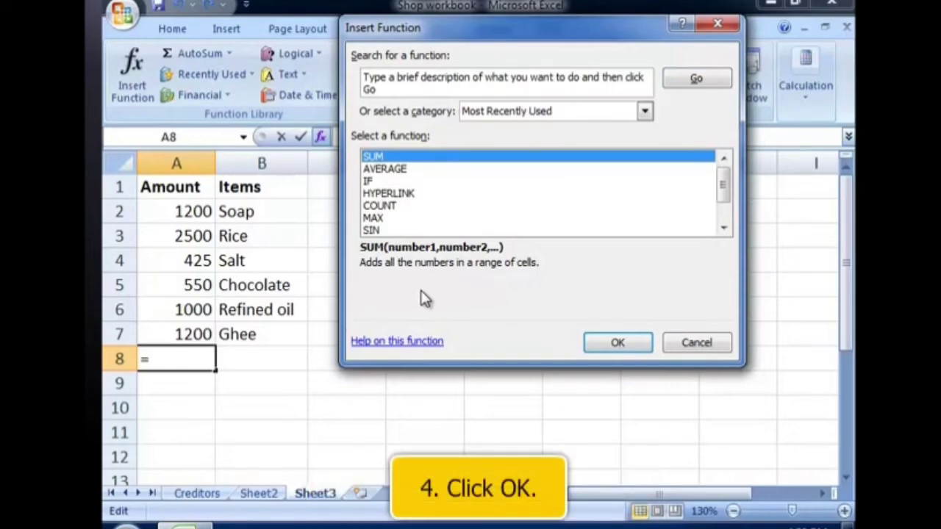
{"action": "left_click", "coordinate": [622, 344]}
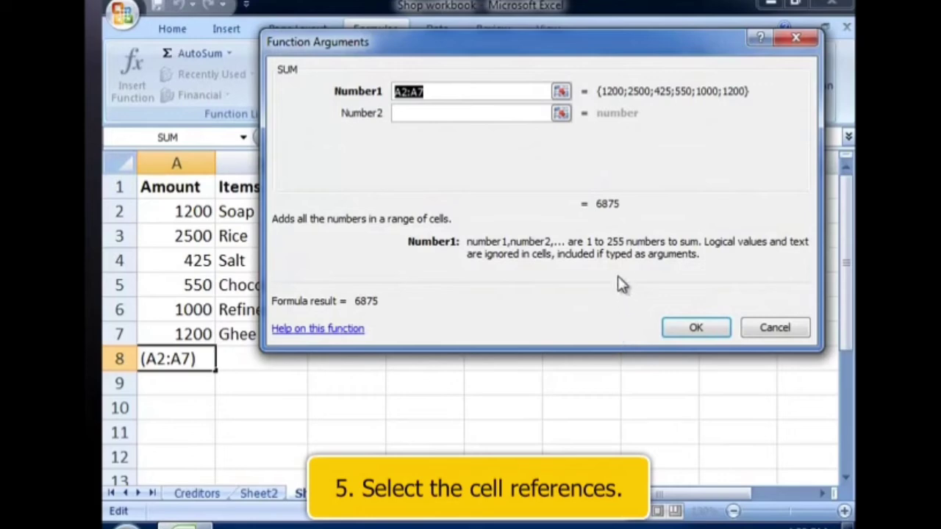
{"action": "left_click", "coordinate": [561, 92]}
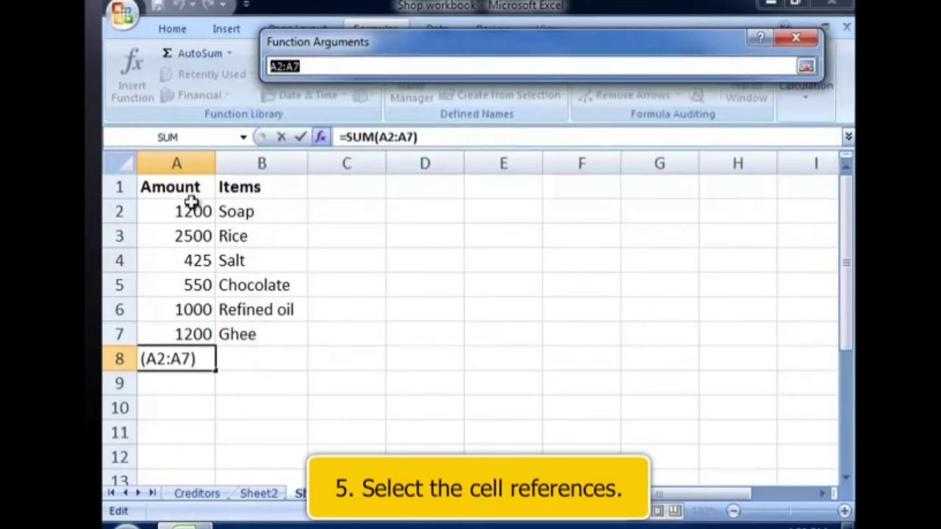
{"action": "left_click_drag", "start_coordinate": [191, 206], "coordinate": [193, 328]}
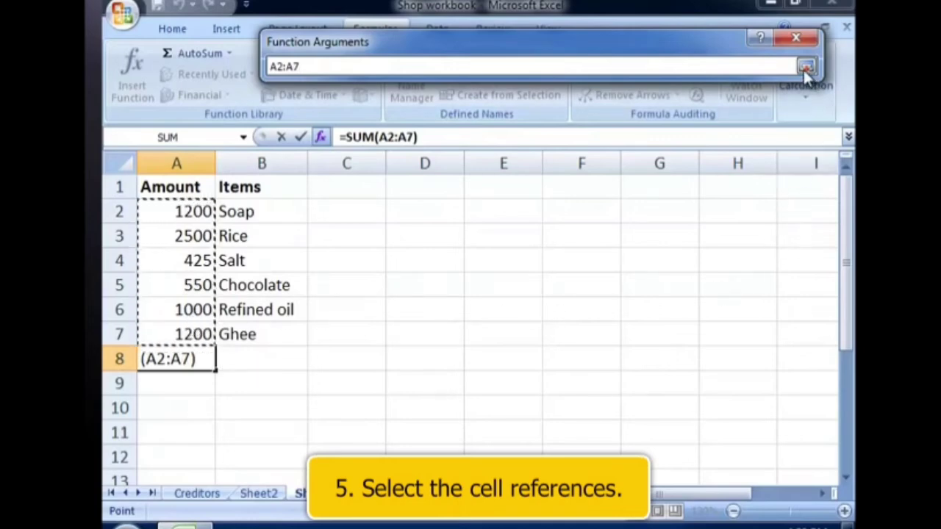
{"action": "left_click", "coordinate": [807, 67]}
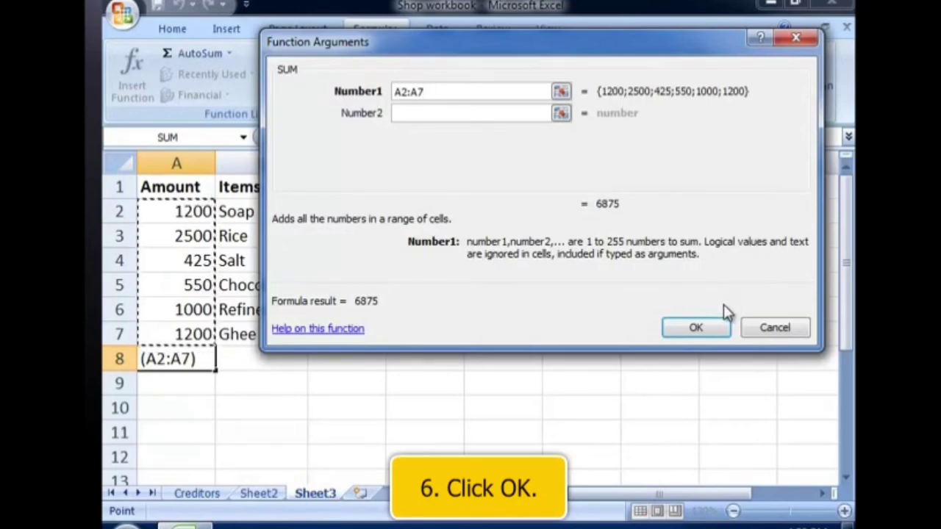
{"action": "left_click", "coordinate": [715, 324]}
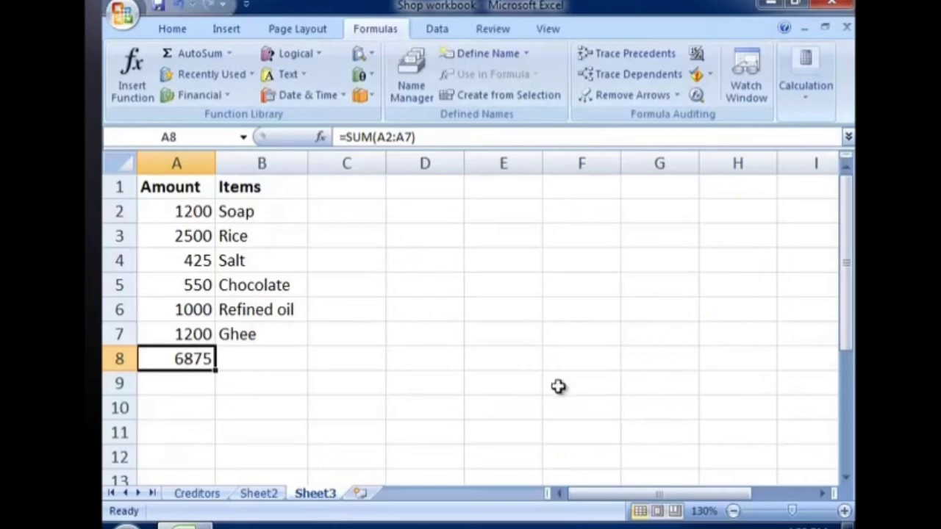
{"action": "key", "text": "Delete"}
- Total the Amount values A2:A7 in cell A8 using AutoSum's Sum function
{"action": "left_click", "coordinate": [191, 433]}
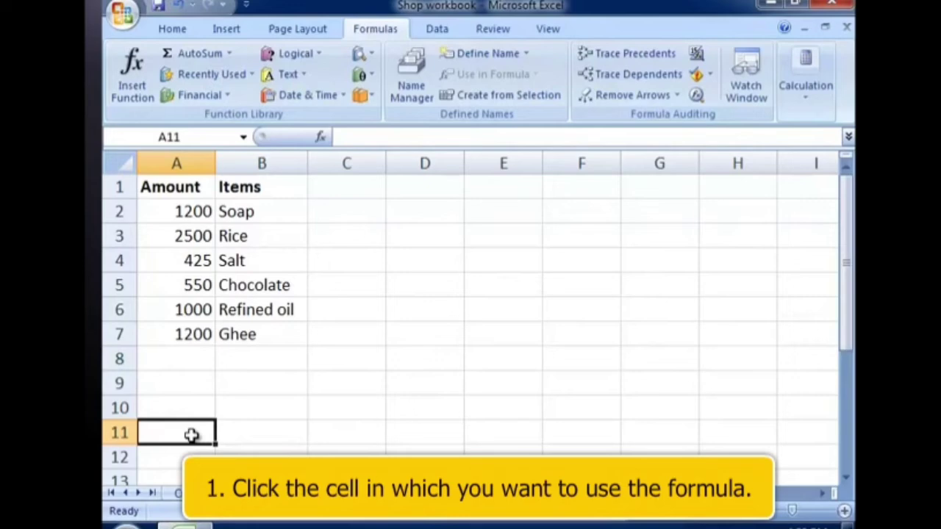
{"action": "left_click", "coordinate": [192, 357]}
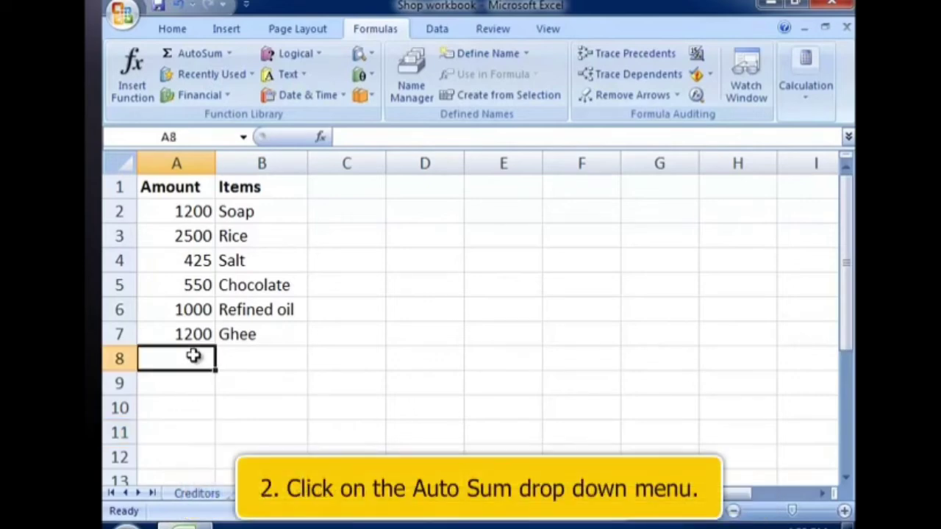
{"action": "left_click", "coordinate": [229, 53]}
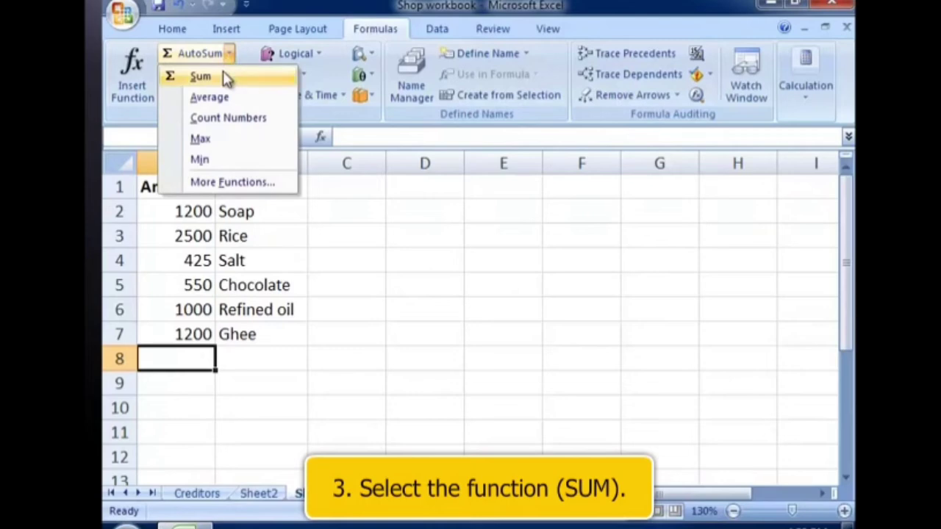
{"action": "left_click", "coordinate": [224, 77]}
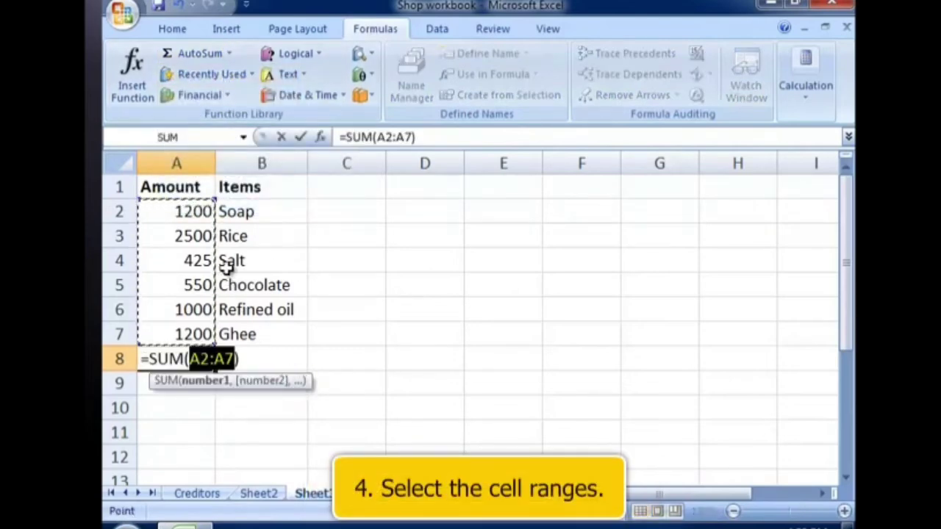
{"action": "left_click_drag", "start_coordinate": [179, 210], "coordinate": [189, 331]}
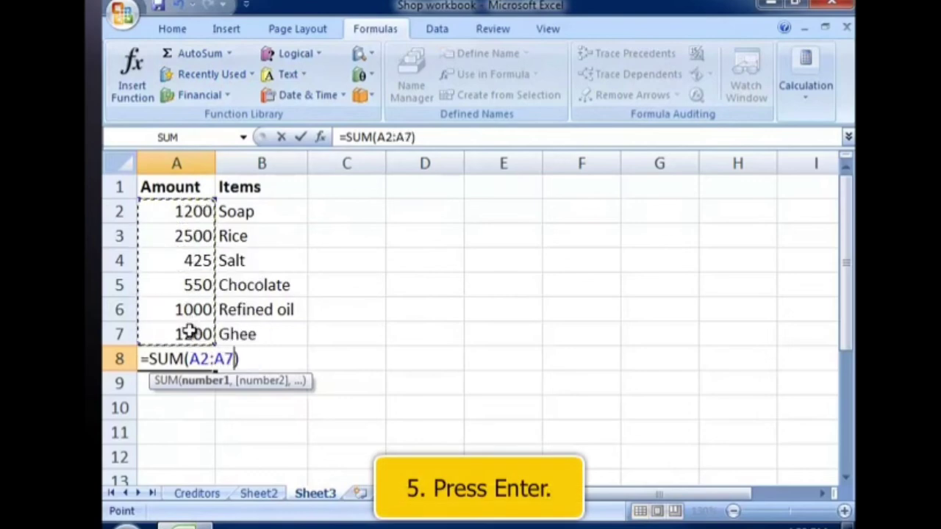
{"action": "key", "text": "Return"}
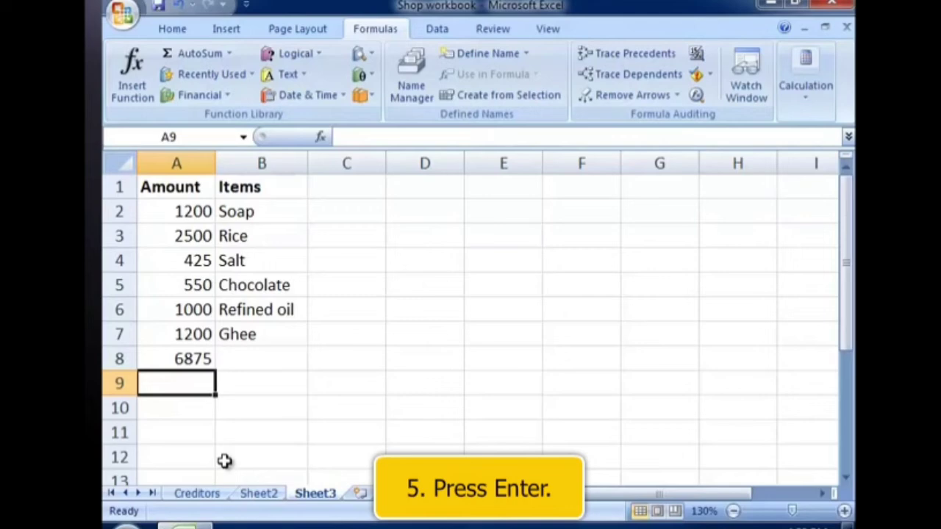
{"action": "left_click", "coordinate": [330, 425]}
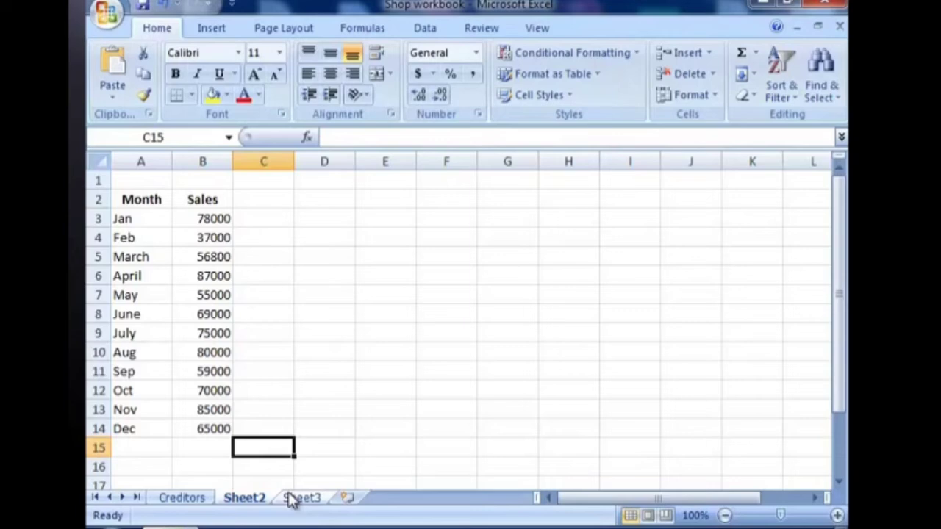
- Insert a 2-D stacked column chart from the Month and Sales data in A2:B14 on Sheet2
{"action": "left_click_drag", "start_coordinate": [136, 197], "coordinate": [195, 425]}
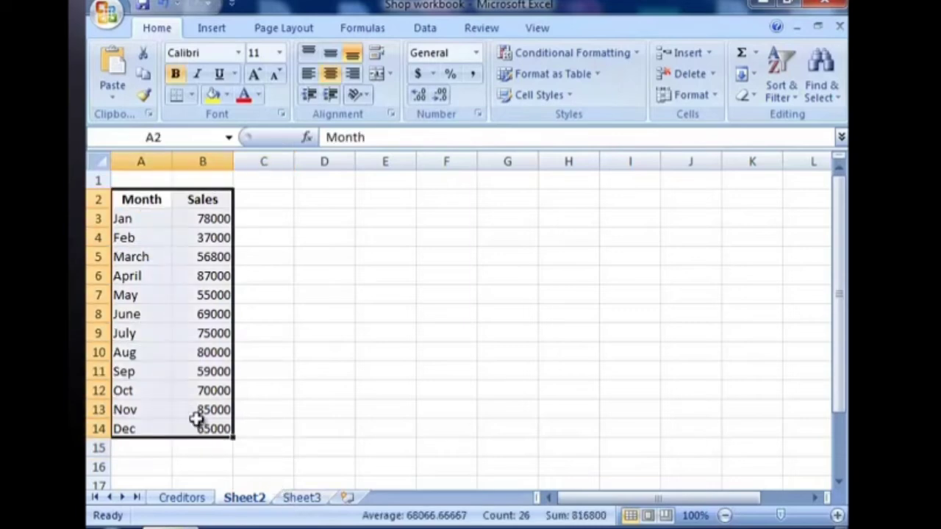
{"action": "left_click", "coordinate": [209, 30]}
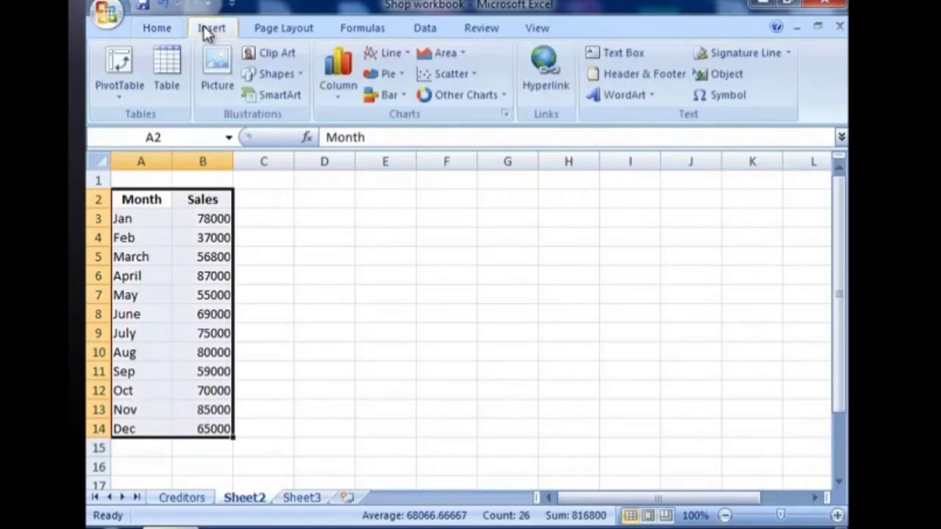
{"action": "left_click", "coordinate": [348, 89]}
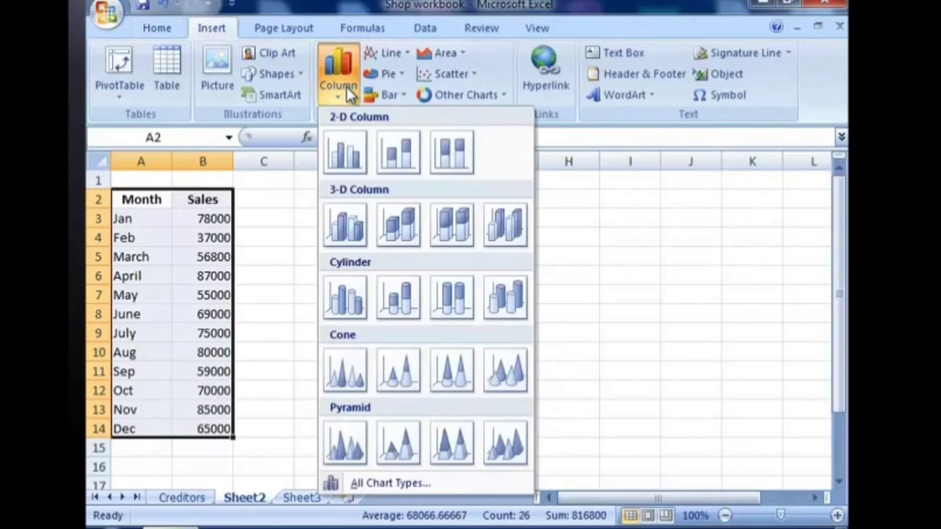
{"action": "left_click", "coordinate": [396, 150]}
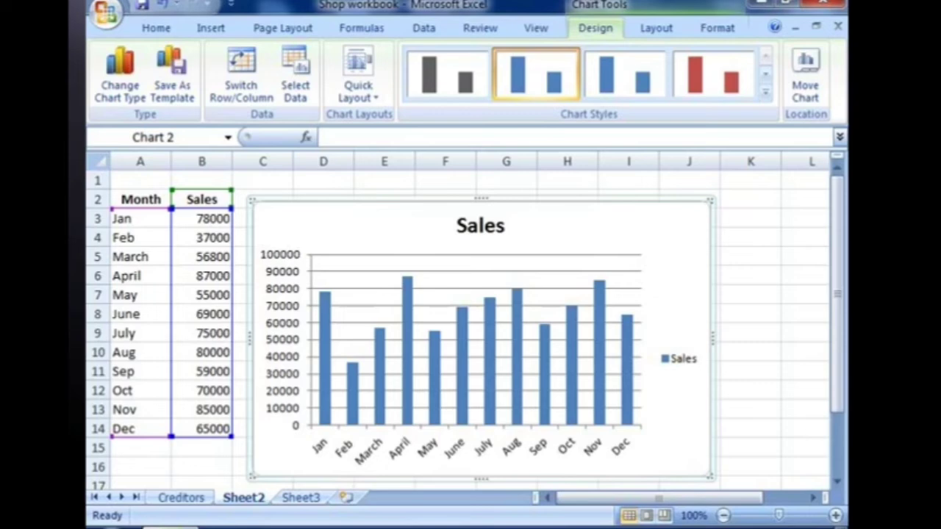
- Look through the layout and formatting options for the Sales chart, and delete the chart
{"action": "left_click", "coordinate": [656, 27]}
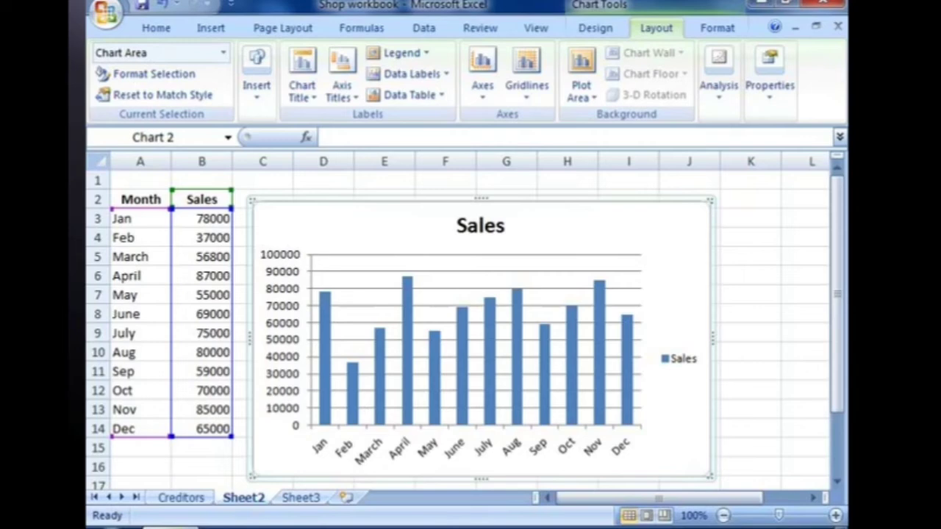
{"action": "left_click", "coordinate": [717, 28]}
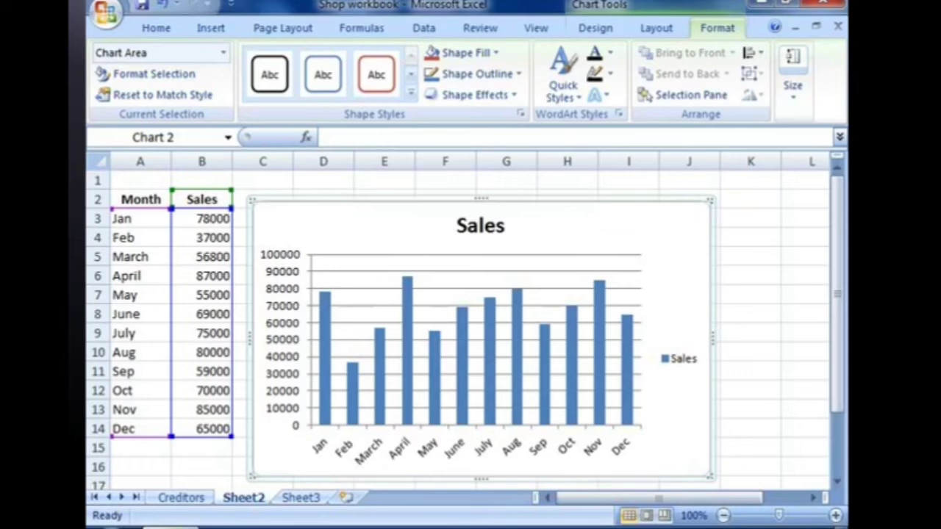
{"action": "key", "text": "Delete"}
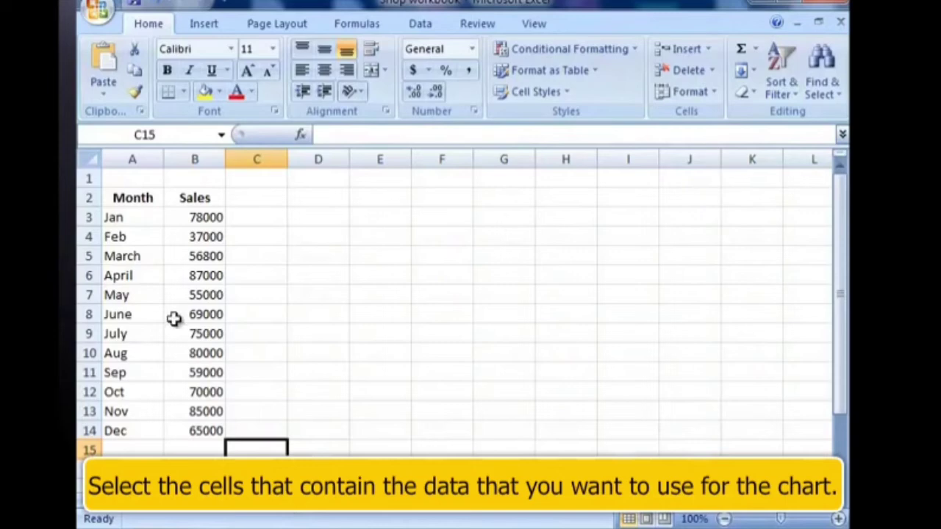
- Create a 2-D stacked column chart of the monthly sales in A2:B14 on Sheet2
{"action": "left_click_drag", "start_coordinate": [130, 196], "coordinate": [190, 427]}
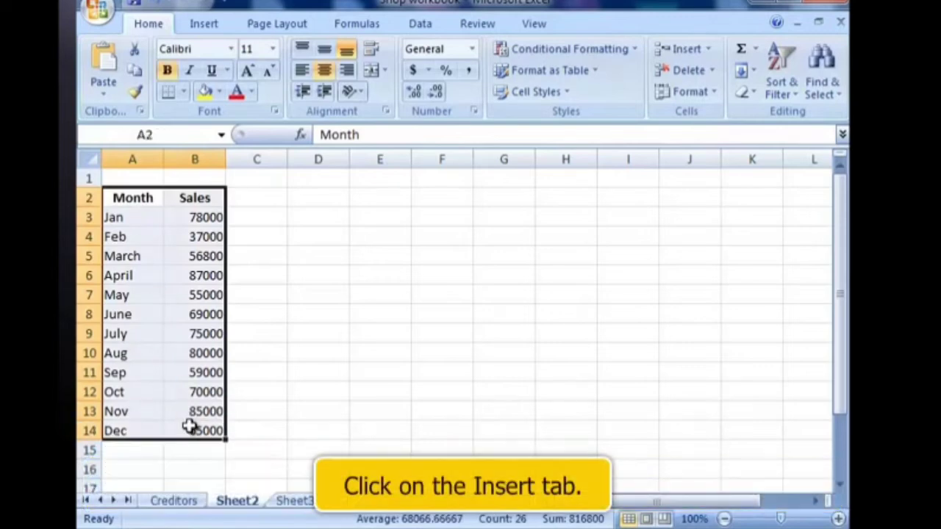
{"action": "left_click", "coordinate": [196, 21]}
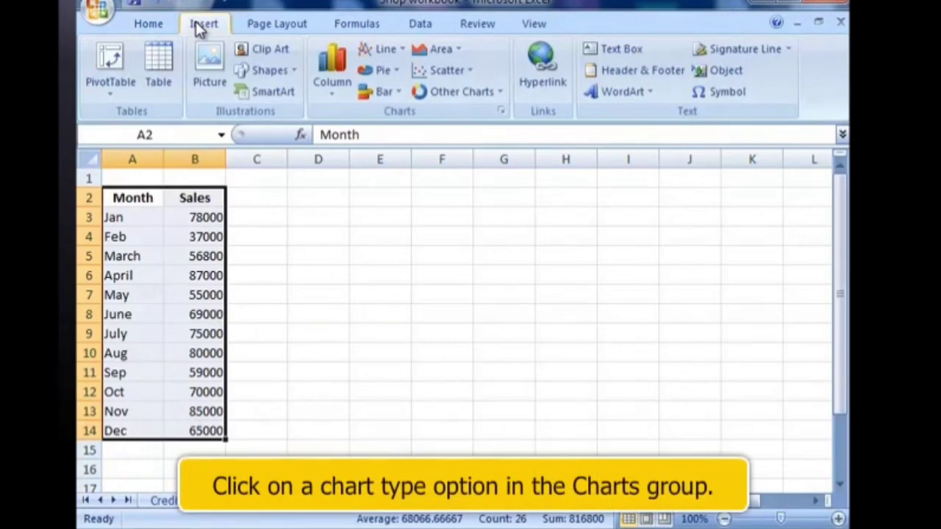
{"action": "left_click", "coordinate": [340, 83]}
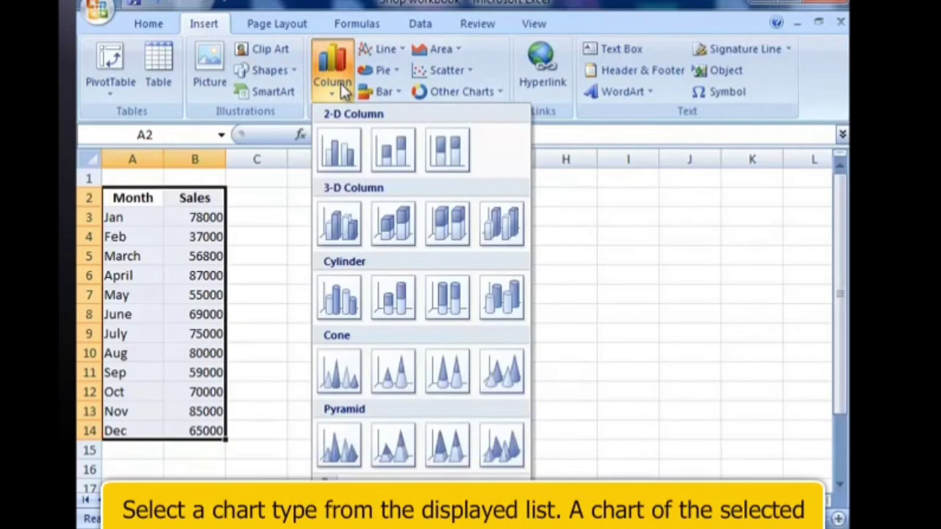
{"action": "left_click", "coordinate": [390, 147]}
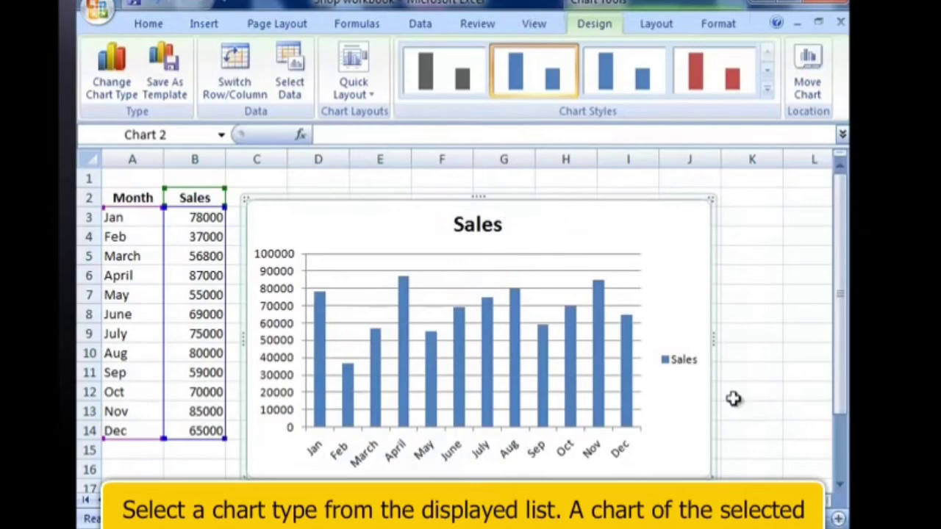
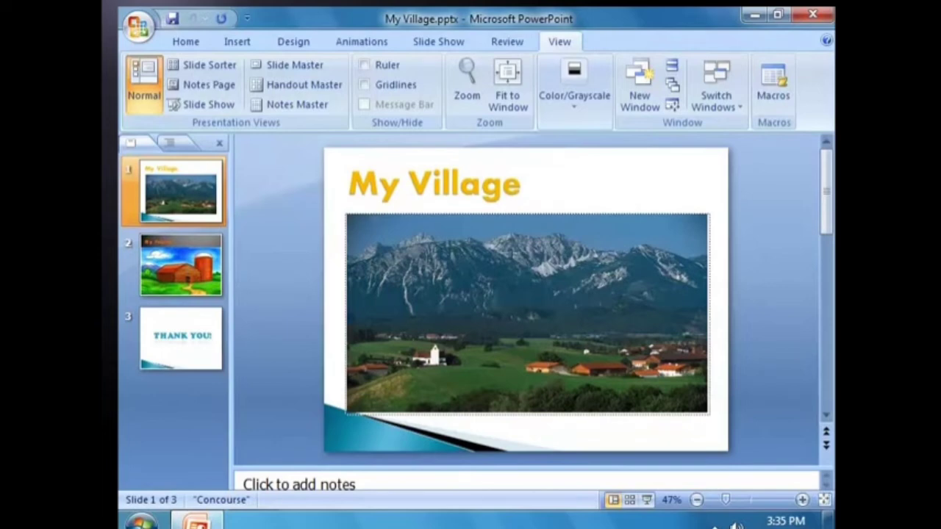
- Run the My Village slide show from the first slide through the THANK YOU! slide and end the show
{"action": "key", "text": "F5"}
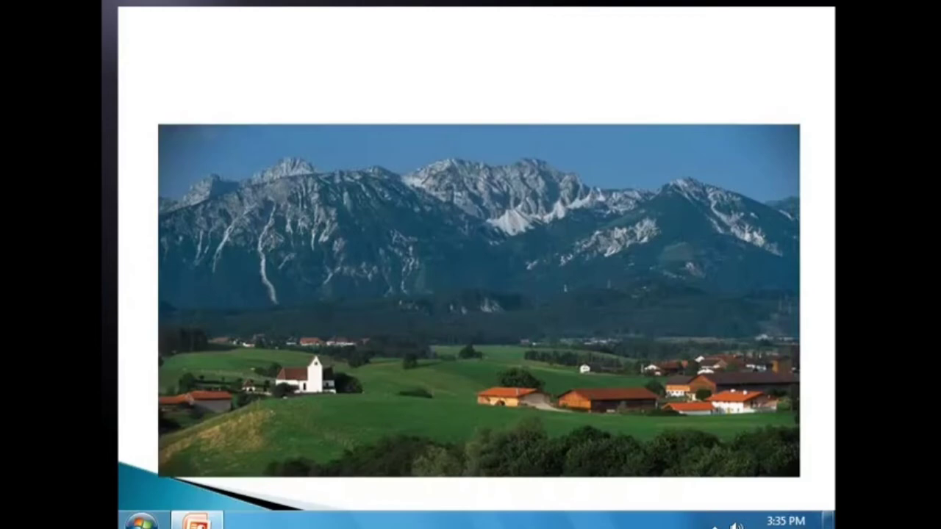
{"action": "key", "text": "Return"}
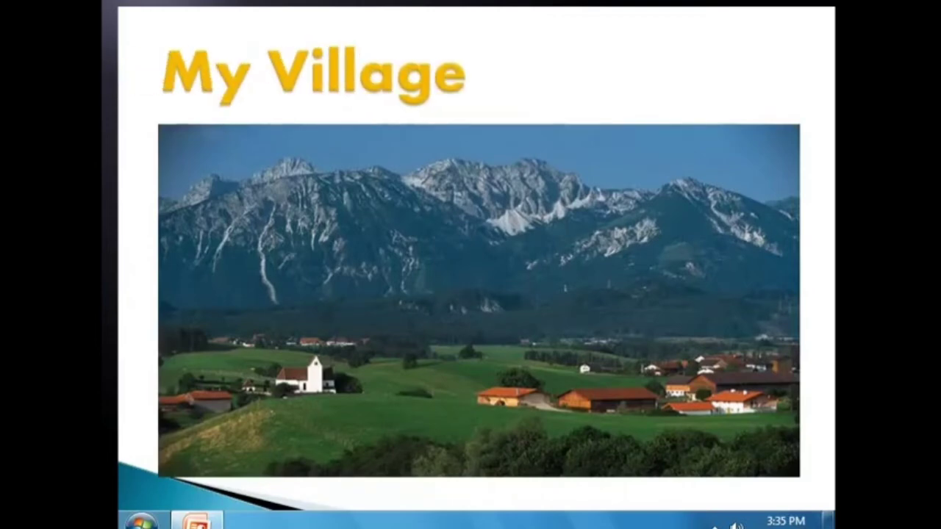
{"action": "key", "text": "Return"}
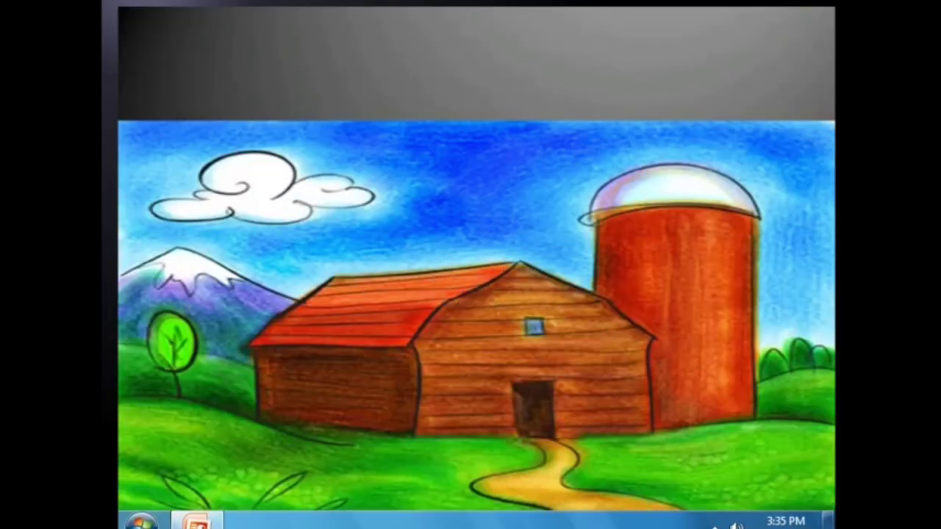
{"action": "key", "text": "Return"}
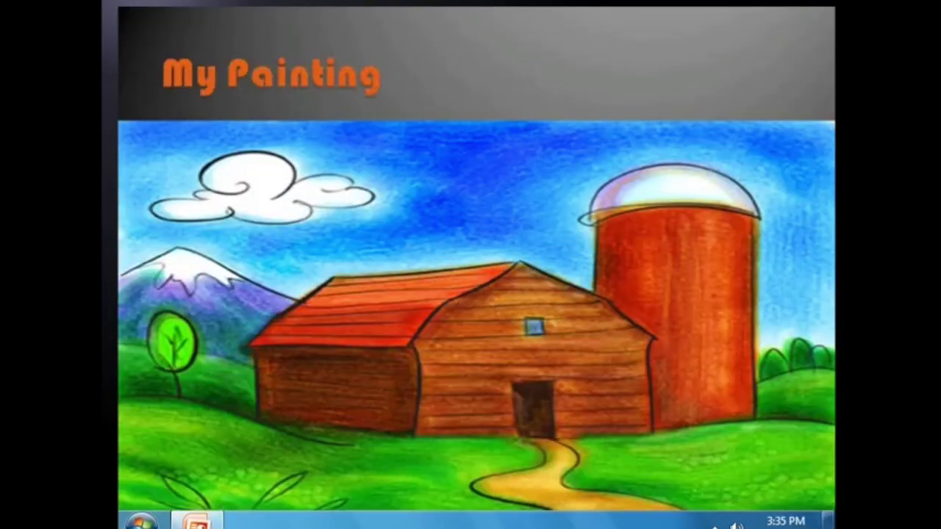
{"action": "key", "text": "Return"}
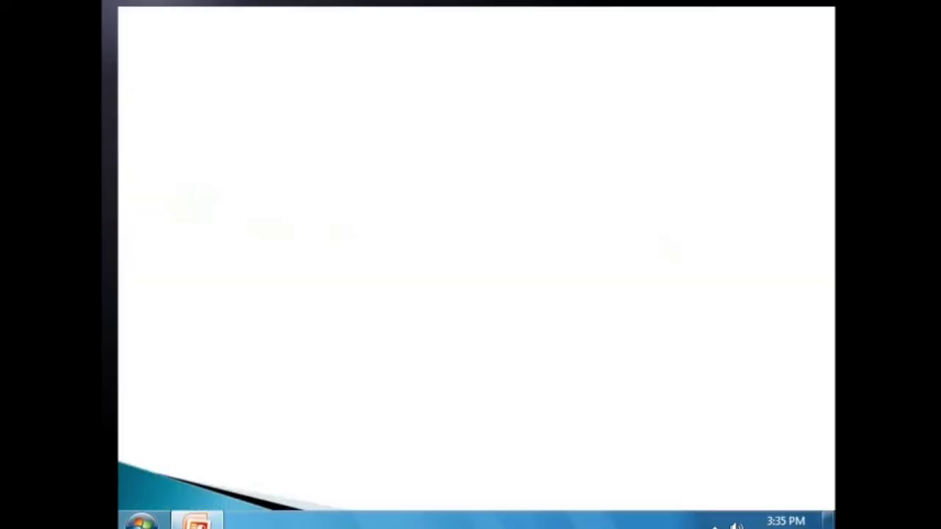
{"action": "key", "text": "Return"}
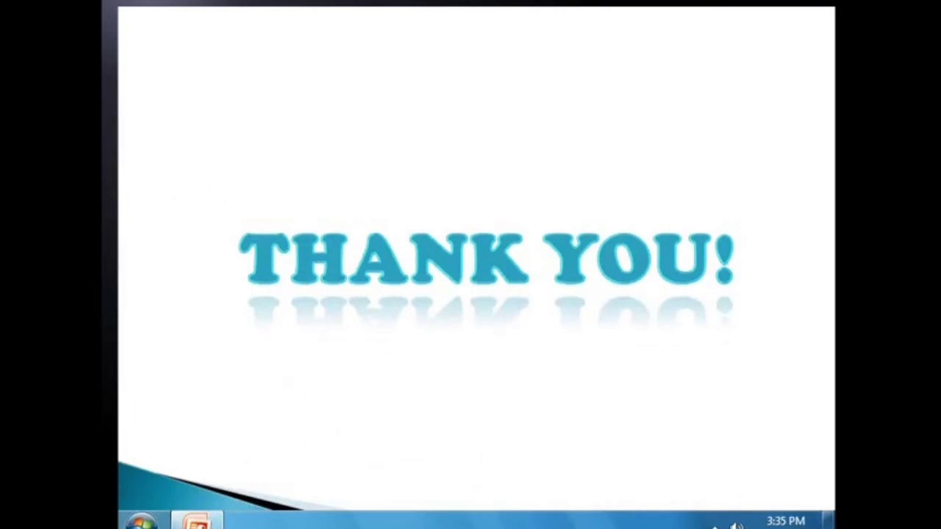
{"action": "key", "text": "Return"}
{"action": "key", "text": "Return"}
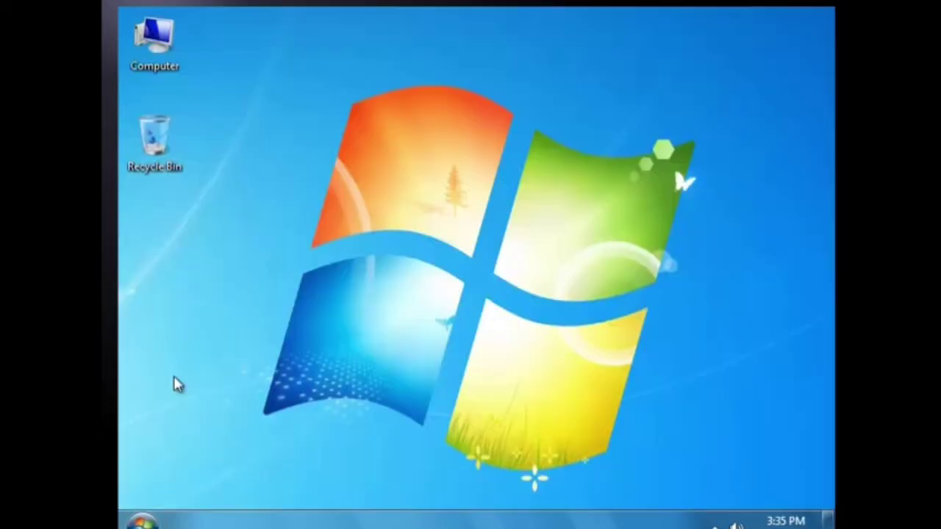
- Start Microsoft Office PowerPoint 2007 from the installed Microsoft Office programs
{"action": "left_click", "coordinate": [144, 522]}
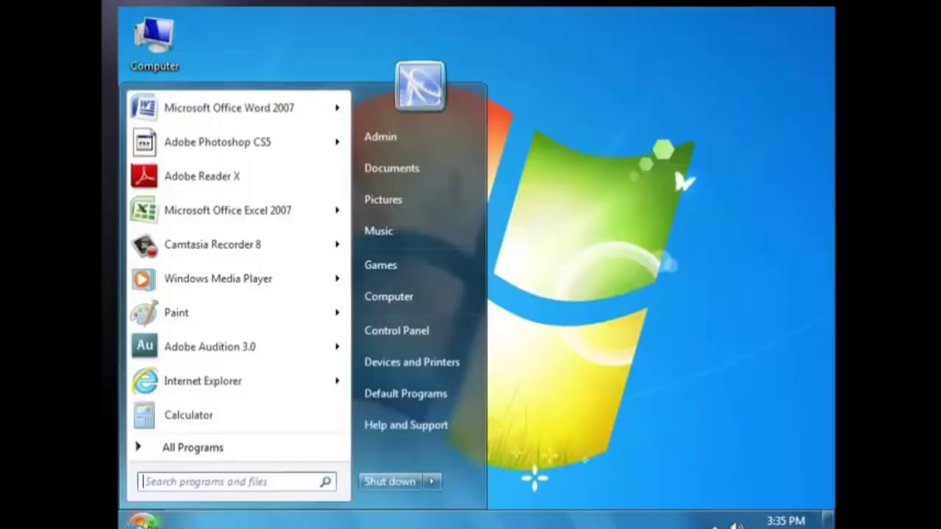
{"action": "left_click", "coordinate": [182, 455]}
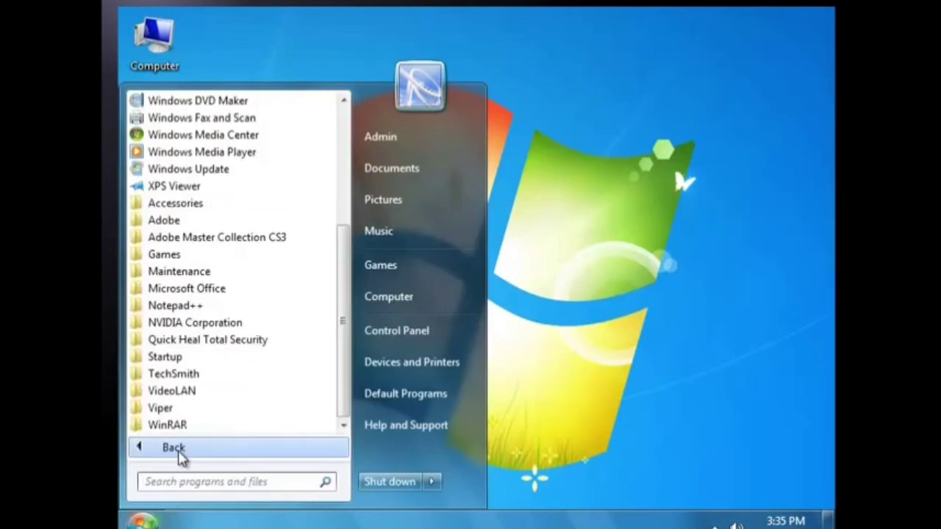
{"action": "left_click", "coordinate": [198, 290]}
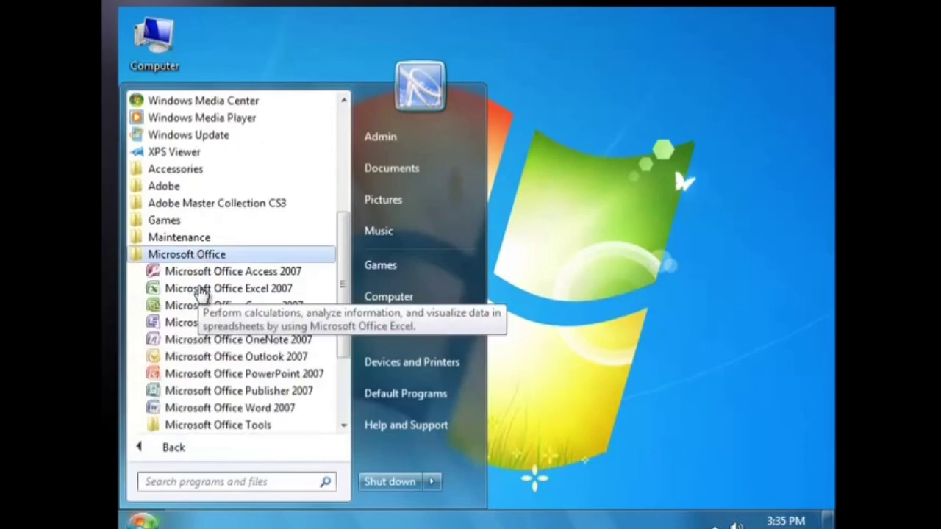
{"action": "left_click", "coordinate": [204, 374]}
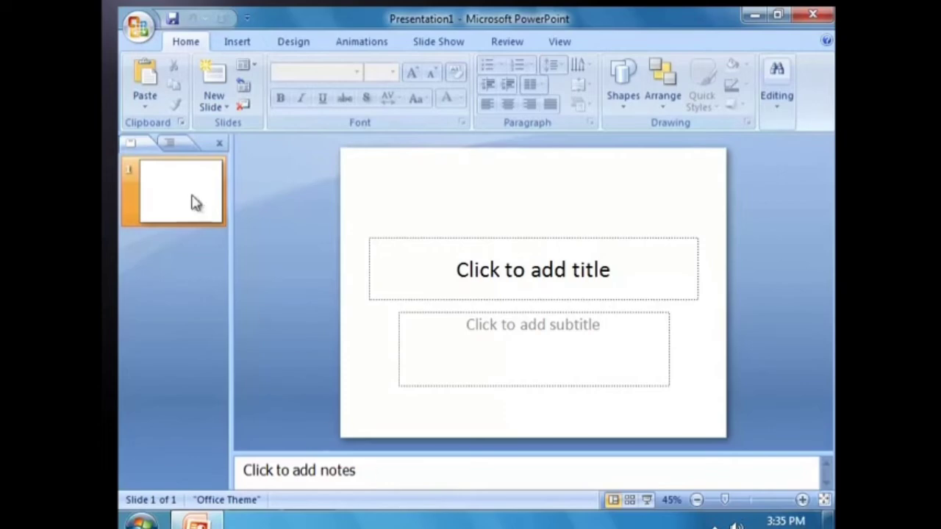
- Start saving the blank presentation and set the save location to the personal folder on Local Disk (E:)
{"action": "left_click", "coordinate": [139, 27]}
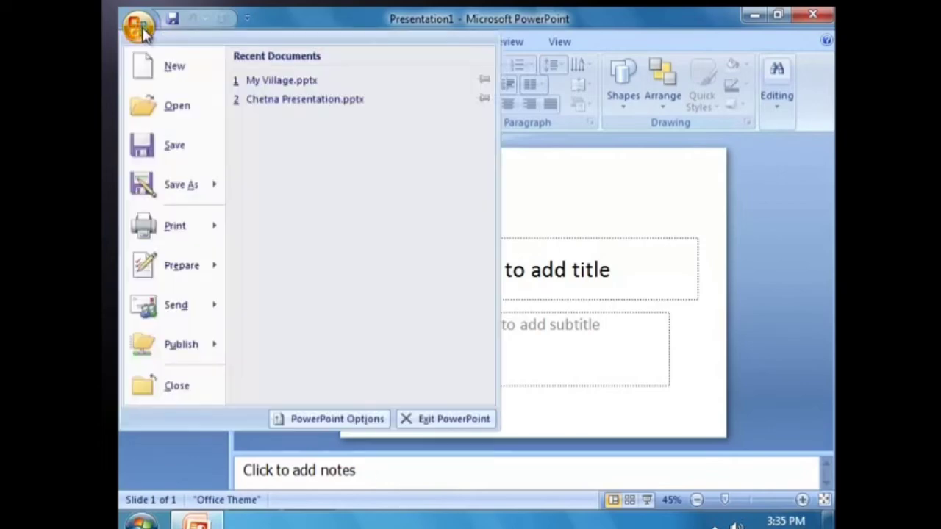
{"action": "left_click", "coordinate": [158, 147]}
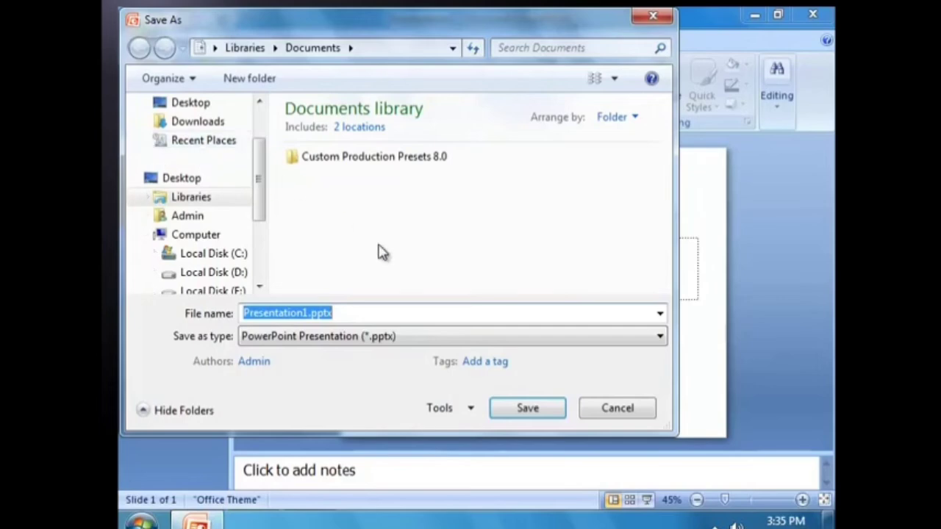
{"action": "left_click_drag", "start_coordinate": [261, 198], "coordinate": [254, 245]}
{"action": "left_click", "coordinate": [243, 253]}
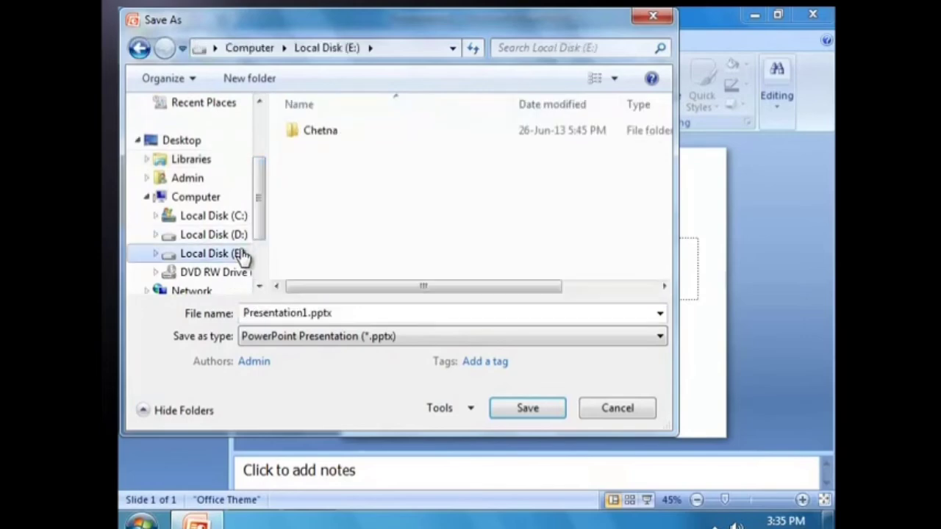
{"action": "double_click", "coordinate": [325, 132]}
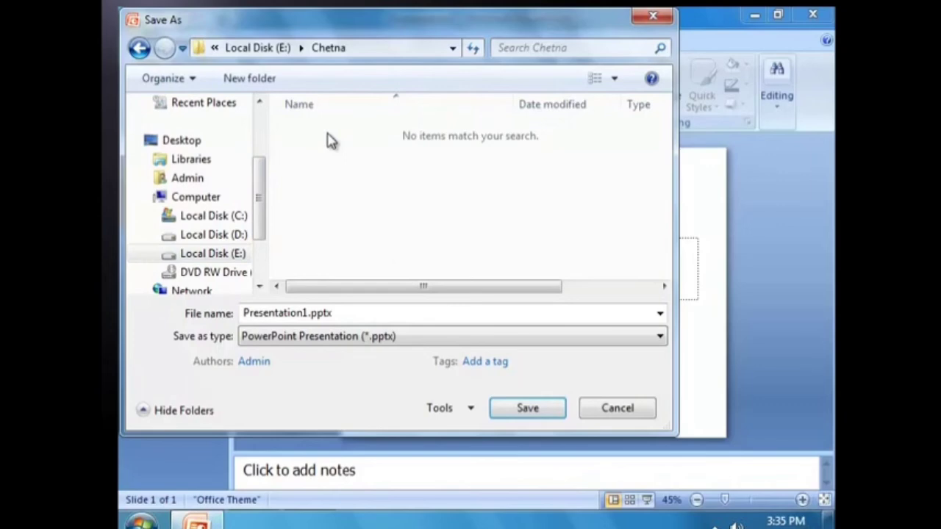
- Name the file with the person's first name followed by "Presentation" and save it as a PowerPoint Presentation (*.pptx)
{"action": "double_click", "coordinate": [357, 312]}
{"action": "type", "text": "Chetna"}
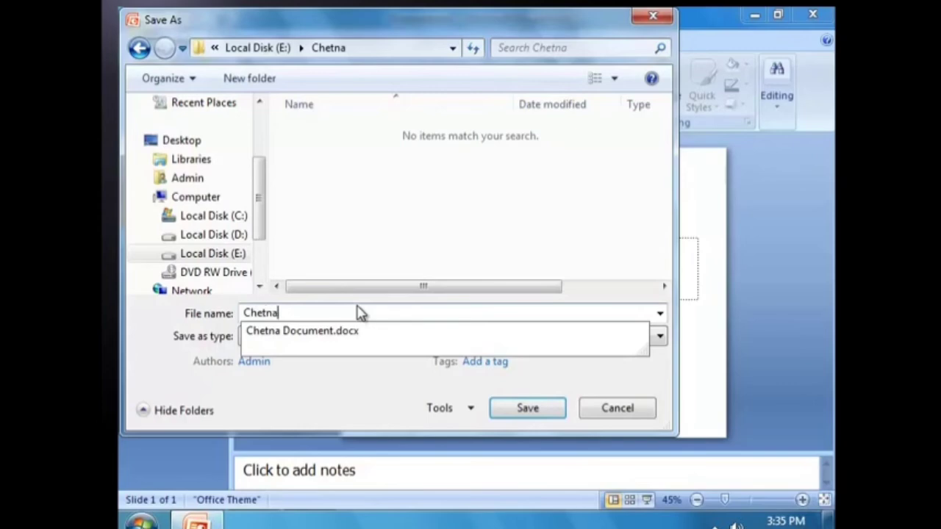
{"action": "type", "text": " Presentation"}
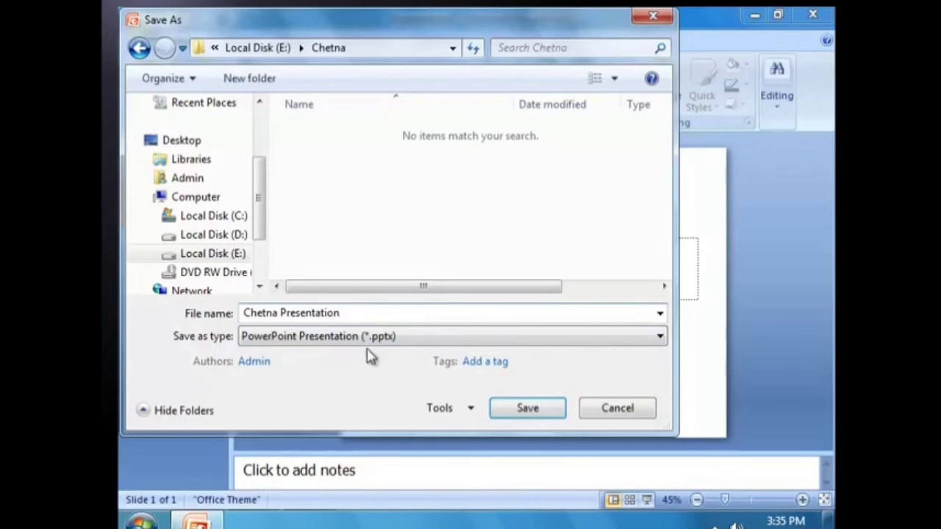
{"action": "left_click", "coordinate": [373, 338]}
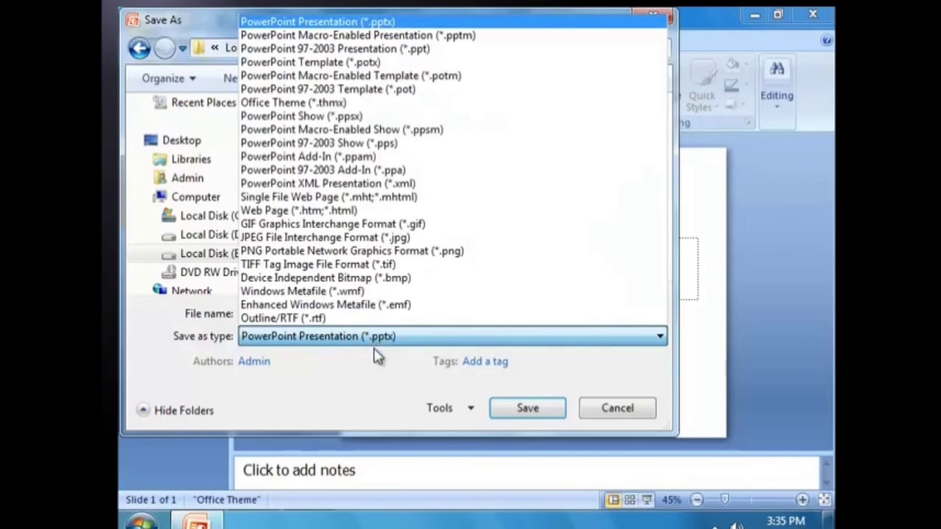
{"action": "left_click", "coordinate": [375, 371]}
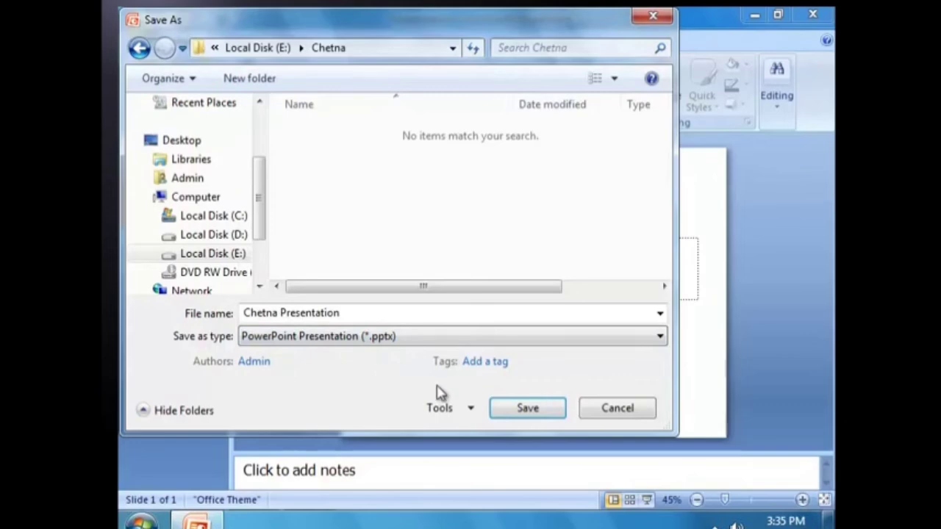
{"action": "left_click", "coordinate": [527, 409]}
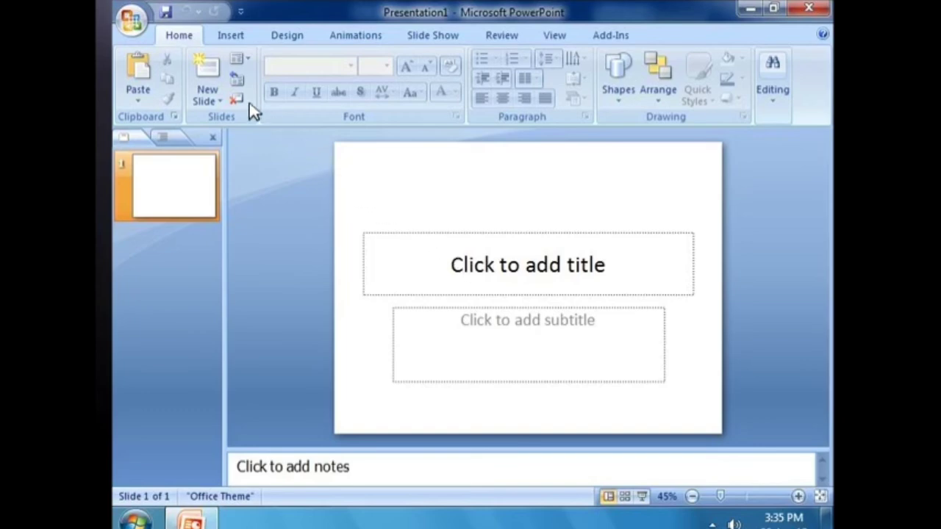
- Create a new presentation from the installed template Classic Photo Album
{"action": "left_click", "coordinate": [132, 20]}
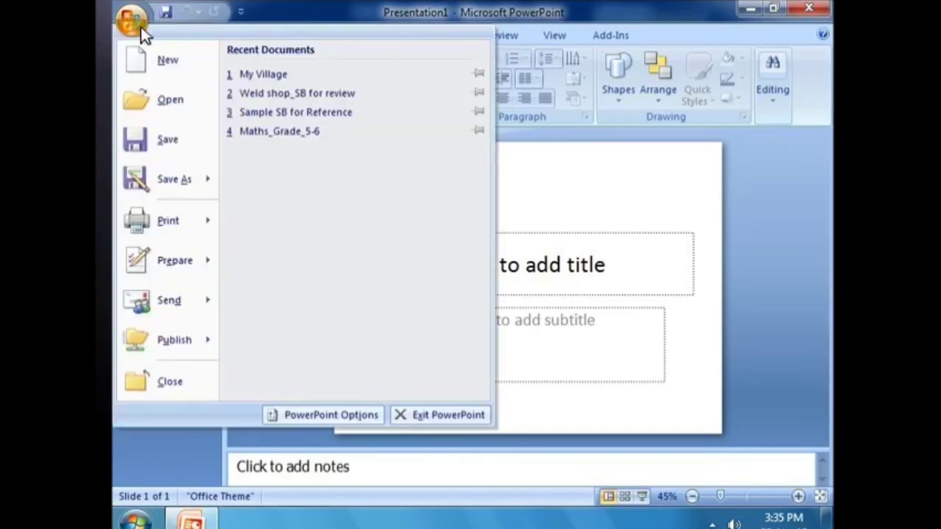
{"action": "left_click", "coordinate": [164, 62]}
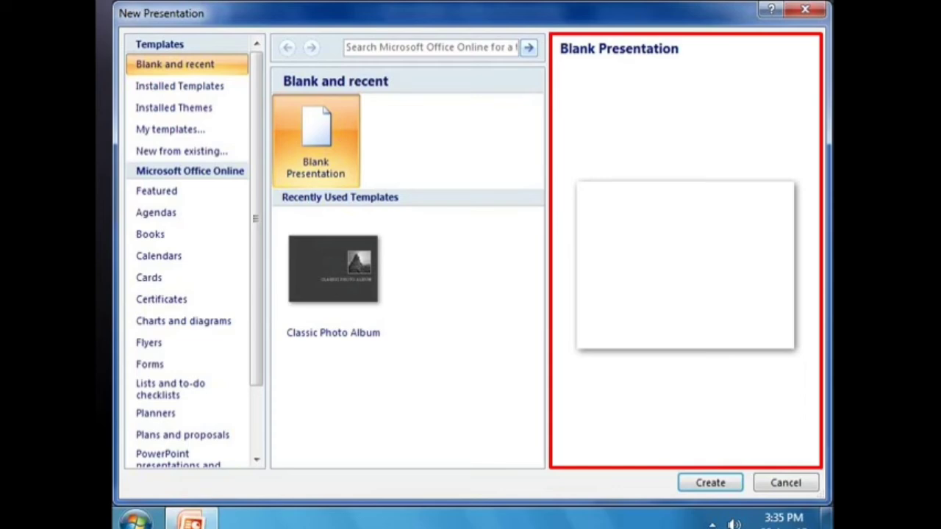
{"action": "key", "text": "Return"}
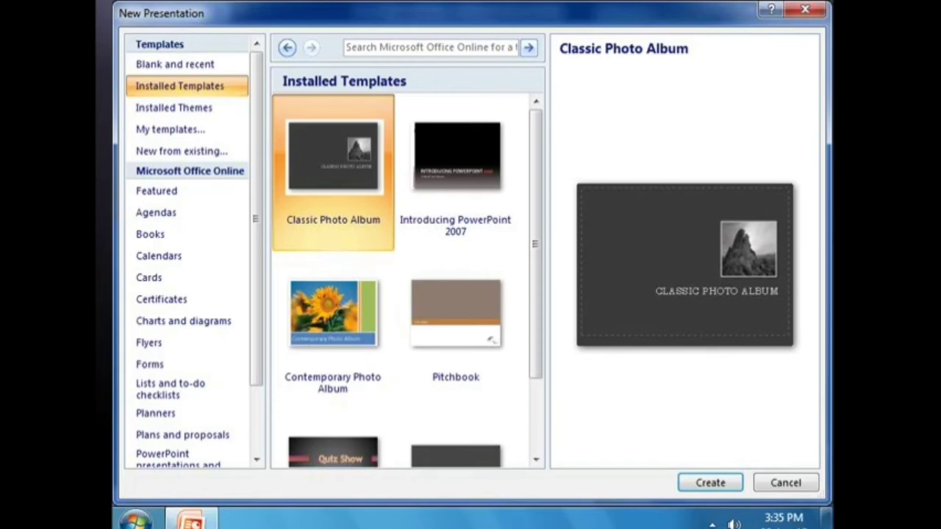
{"action": "key", "text": "Return"}
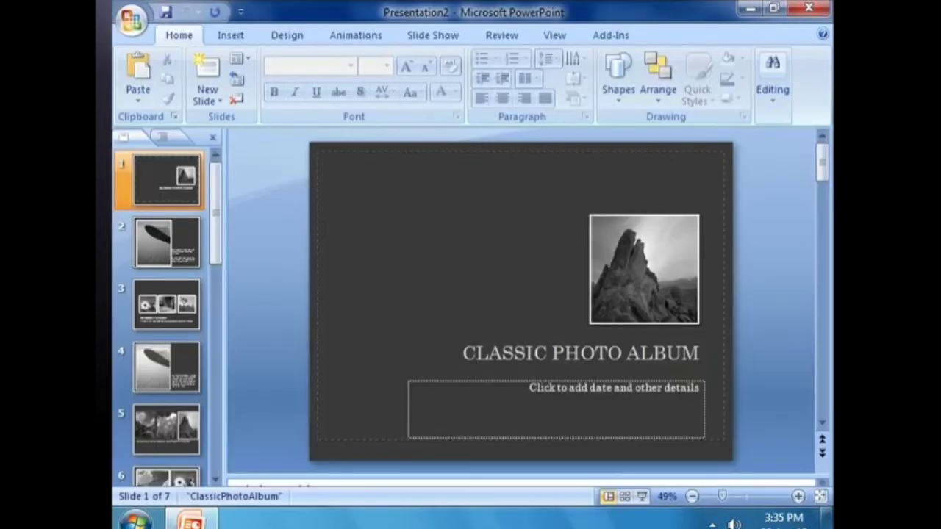
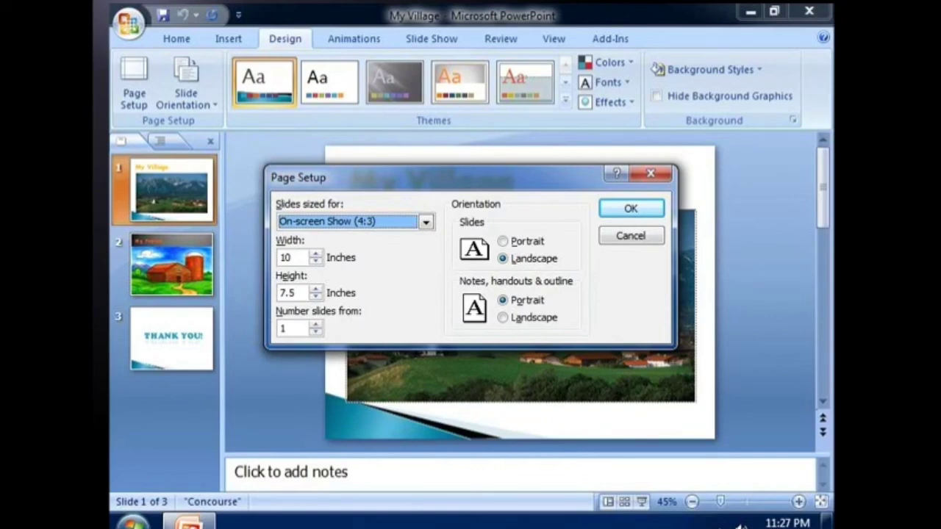
- Review the slide size options in the Page Setup of the My Village presentation and accept On-screen Show (4:3)
{"action": "left_click", "coordinate": [426, 223]}
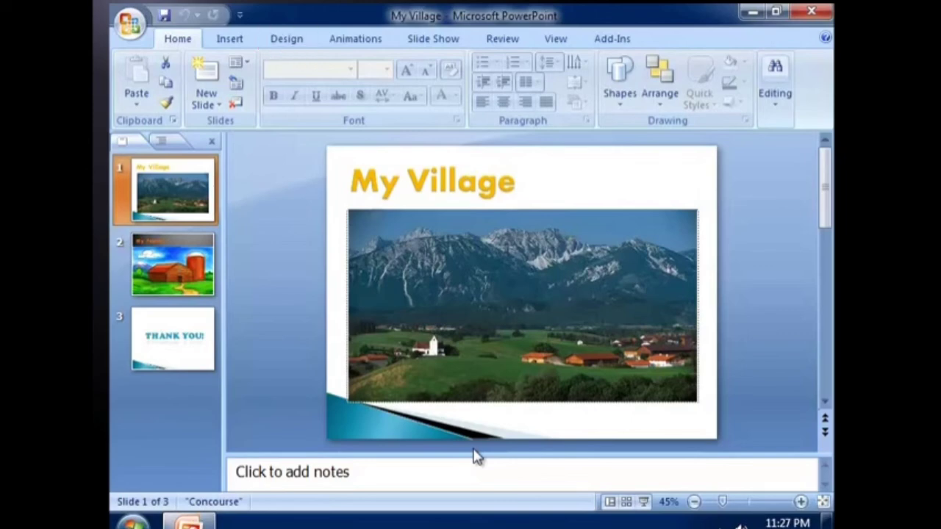
{"action": "left_click", "coordinate": [310, 42]}
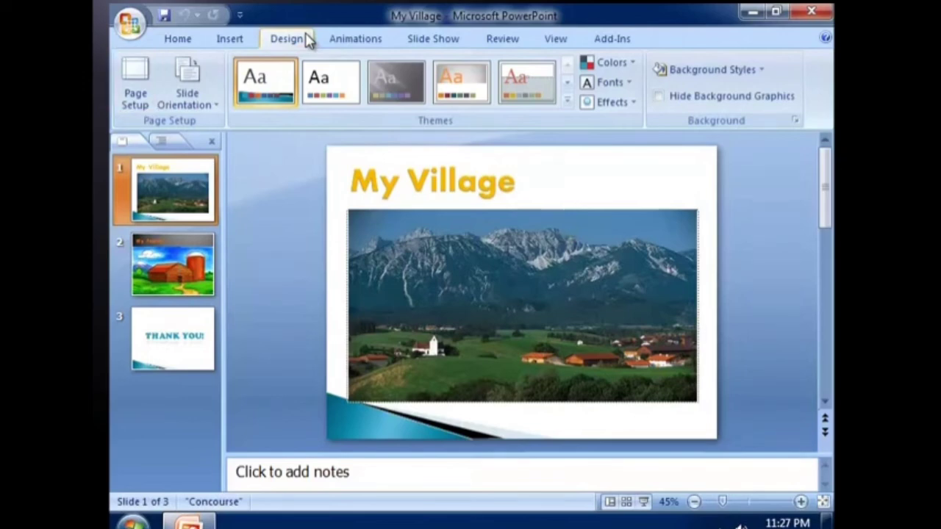
{"action": "left_click", "coordinate": [137, 81]}
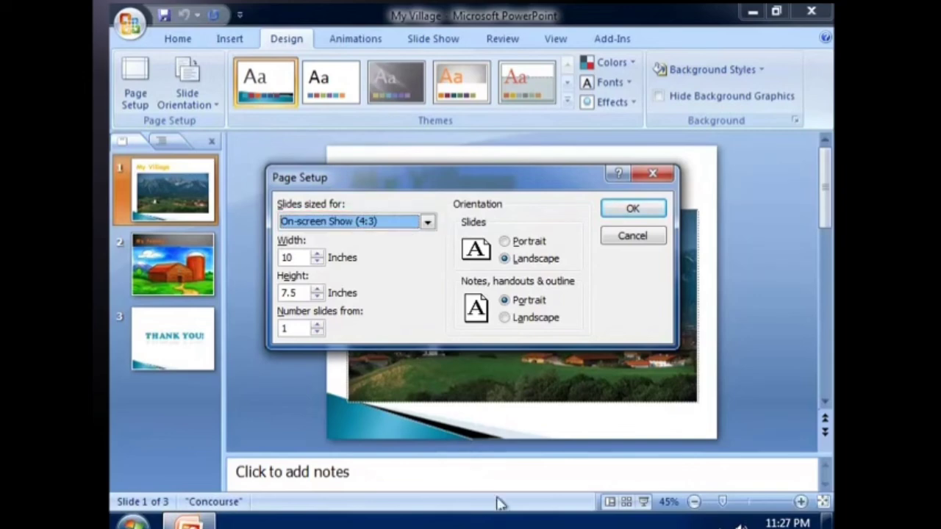
{"action": "left_click", "coordinate": [429, 226]}
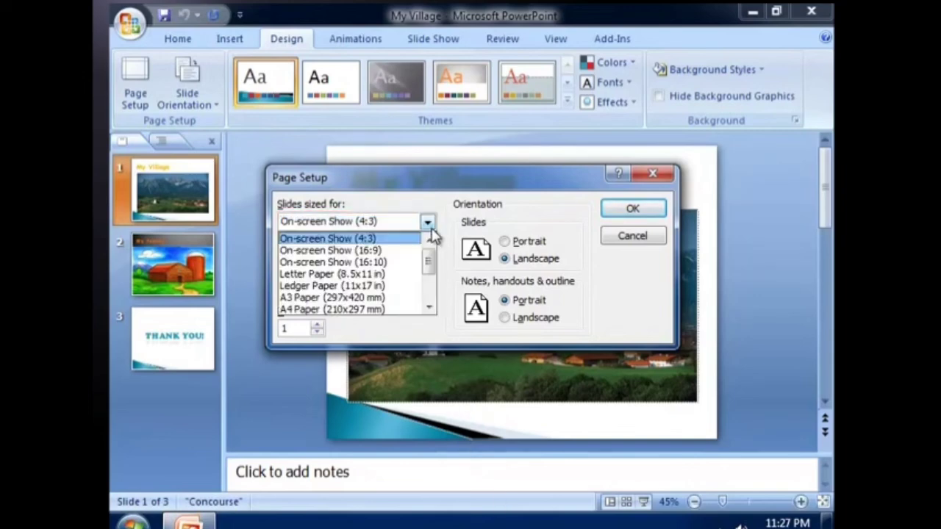
{"action": "left_click", "coordinate": [431, 230]}
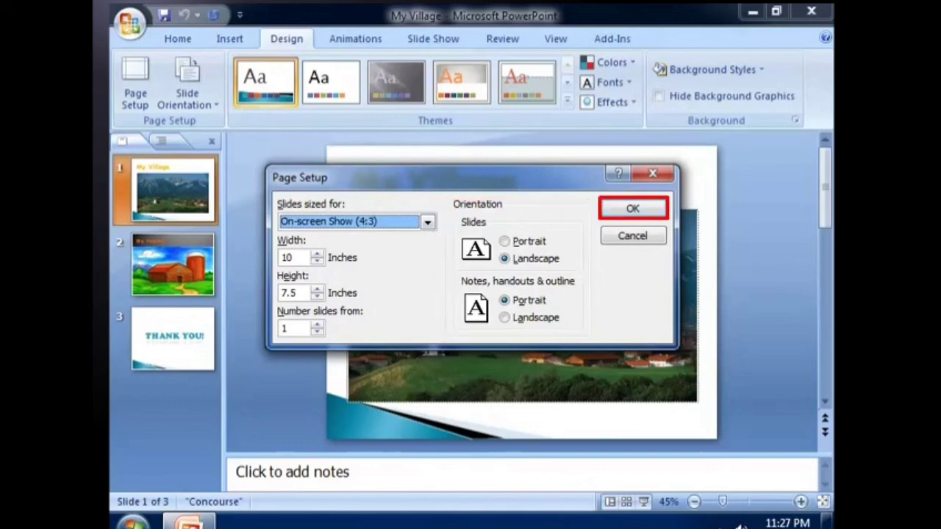
{"action": "left_click", "coordinate": [640, 211]}
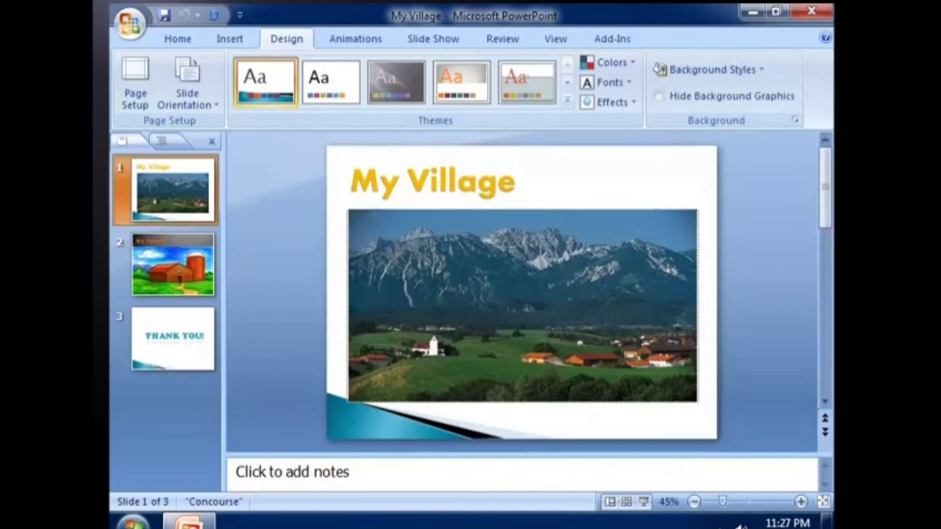
- Choose HP 915 as the printer for the My Village presentation and review the options for what to print
{"action": "left_click", "coordinate": [130, 25]}
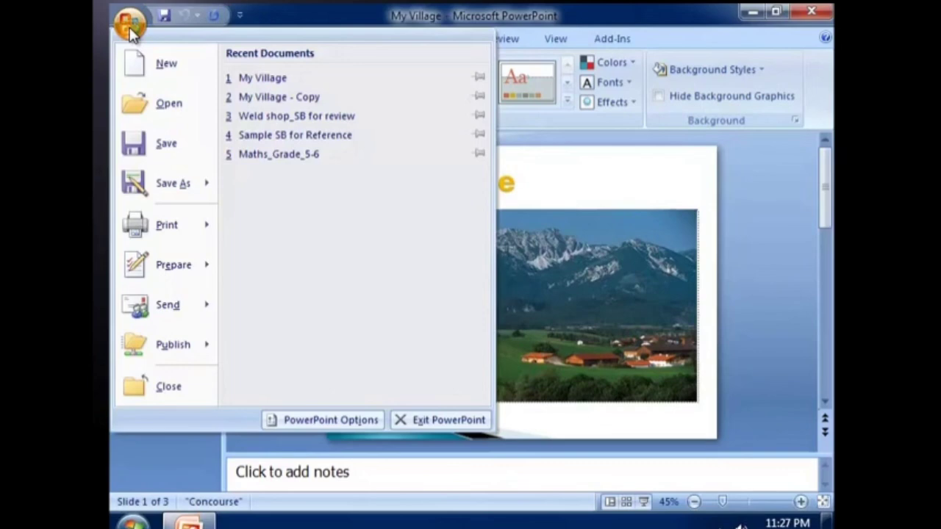
{"action": "mouse_move", "coordinate": [194, 231]}
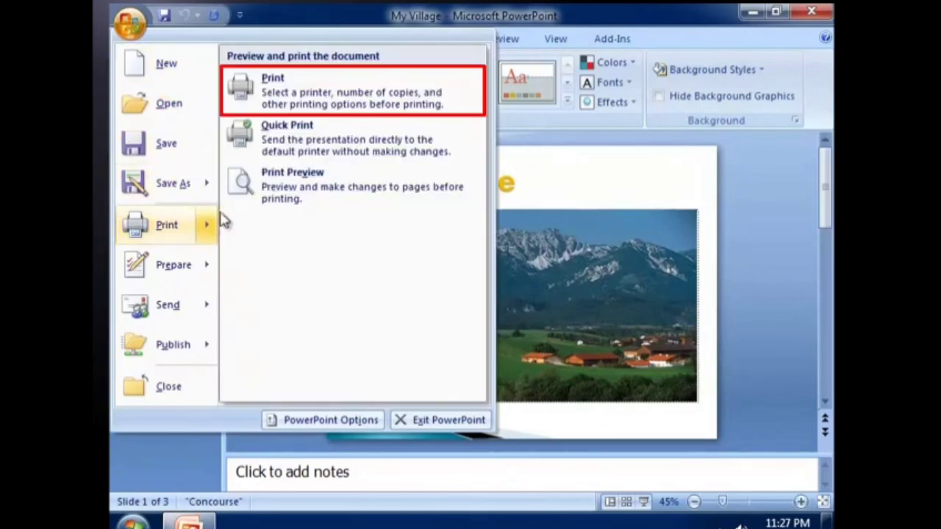
{"action": "left_click", "coordinate": [287, 90]}
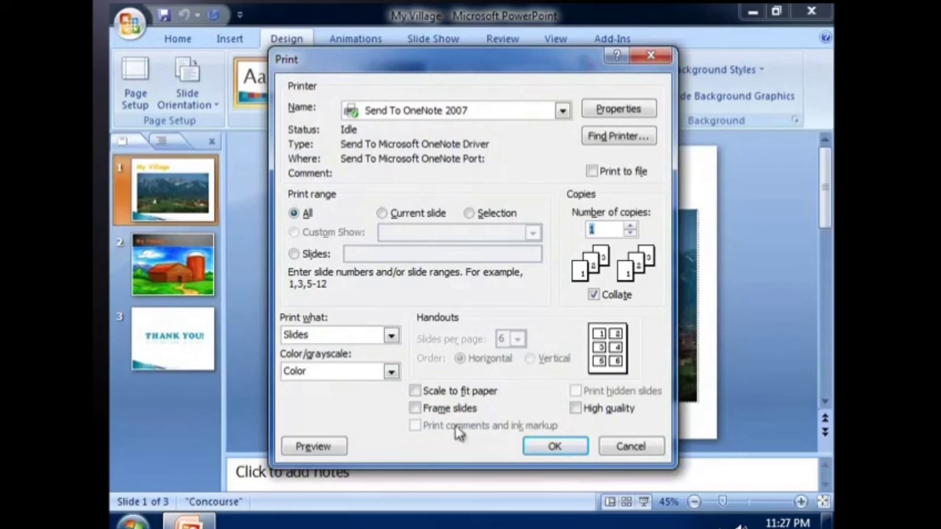
{"action": "left_click", "coordinate": [563, 111]}
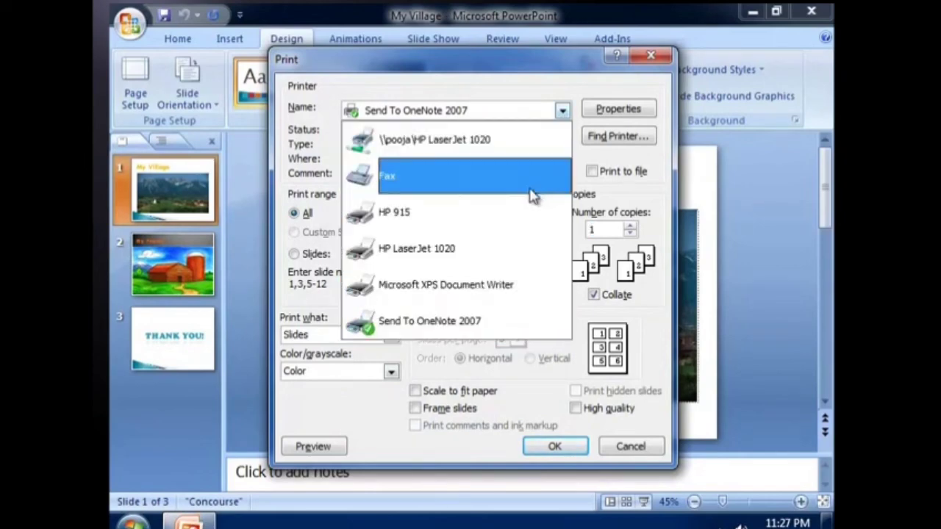
{"action": "left_click", "coordinate": [522, 211]}
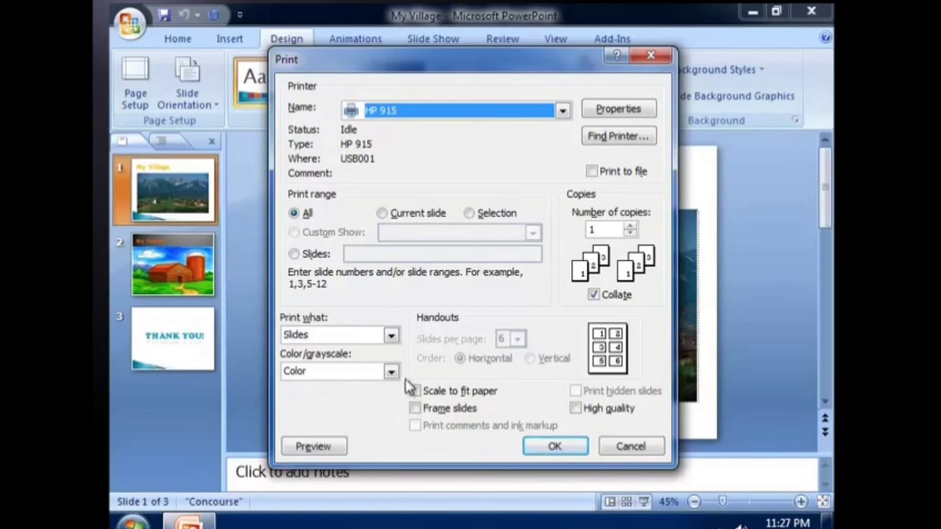
{"action": "left_click", "coordinate": [392, 335]}
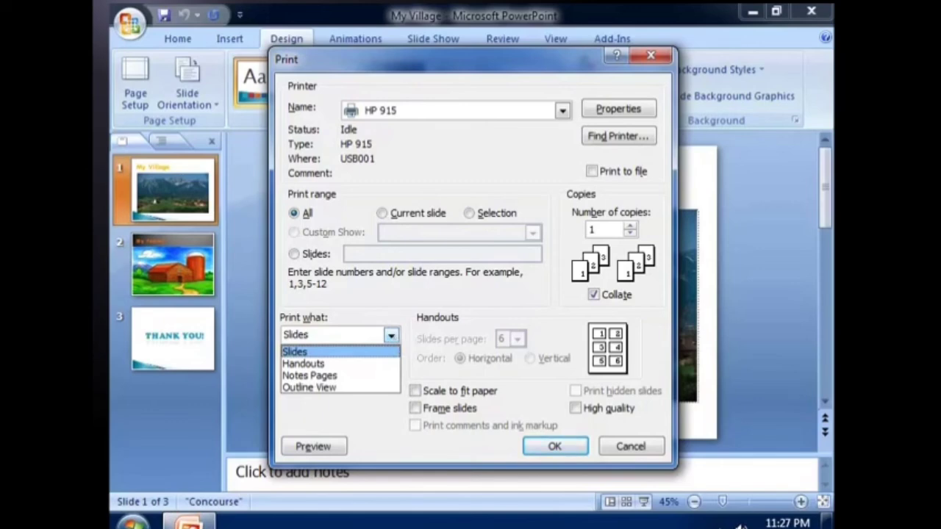
{"action": "key", "text": "Escape"}
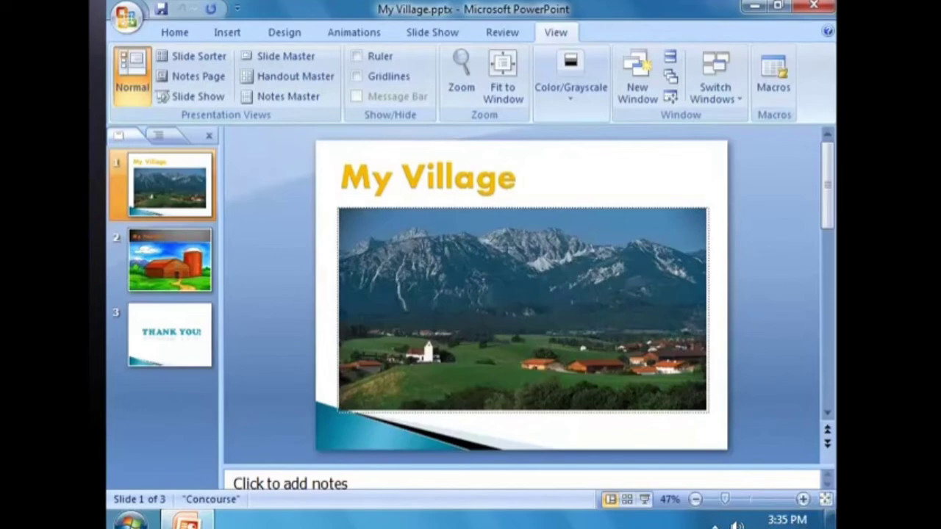
- Run the My Village slide show from the first slide through the closing THANK YOU! slide and exit it
{"action": "key", "text": "F5"}
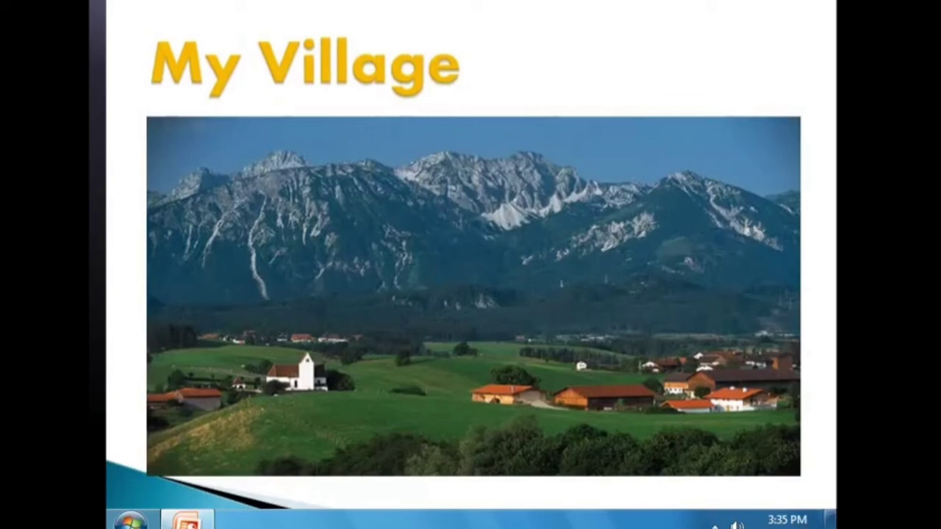
{"action": "key", "text": "Right"}
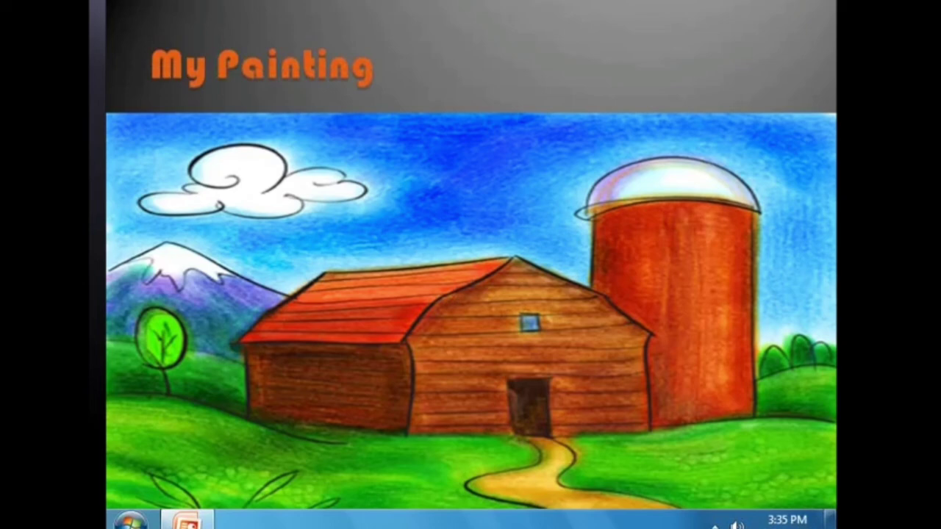
{"action": "key", "text": "Right"}
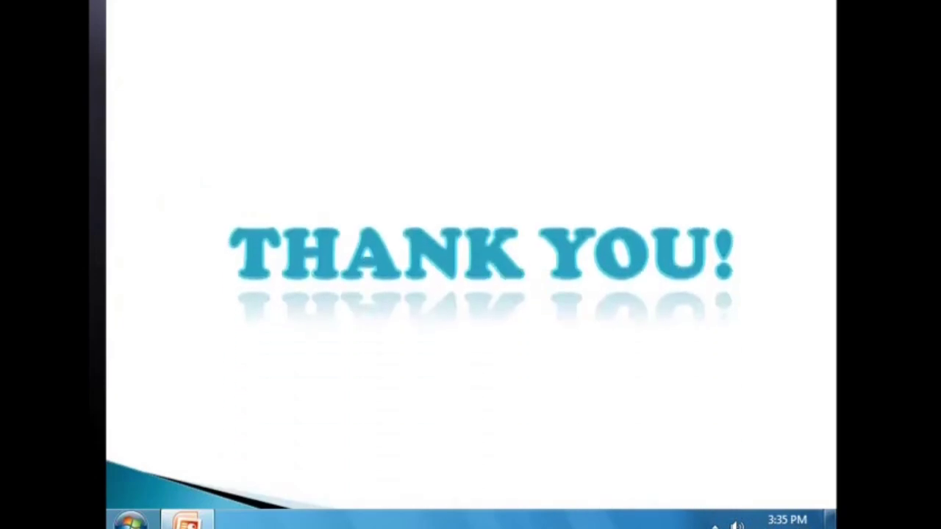
{"action": "key", "text": "Right"}
{"action": "key", "text": "Right"}
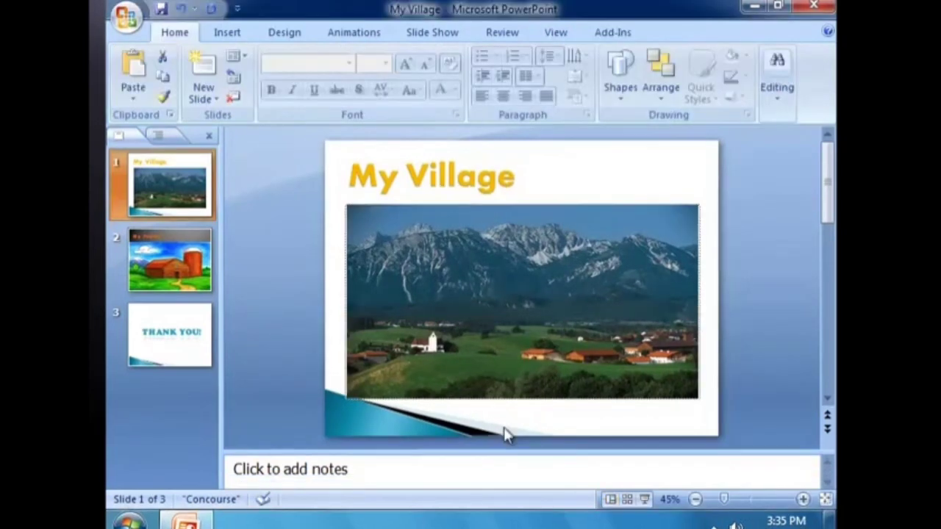
- Apply the Fly In animation to the My Village title on slide 1
{"action": "left_click", "coordinate": [472, 178]}
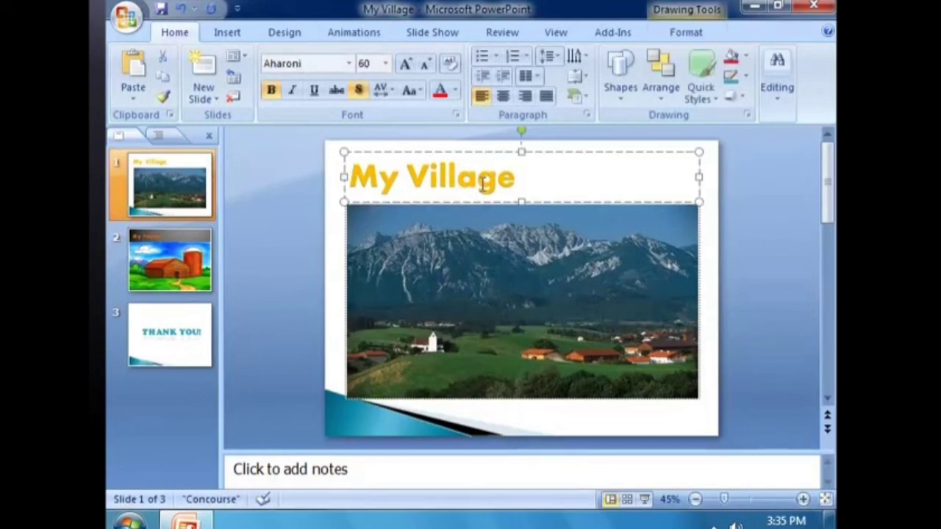
{"action": "left_click", "coordinate": [358, 34]}
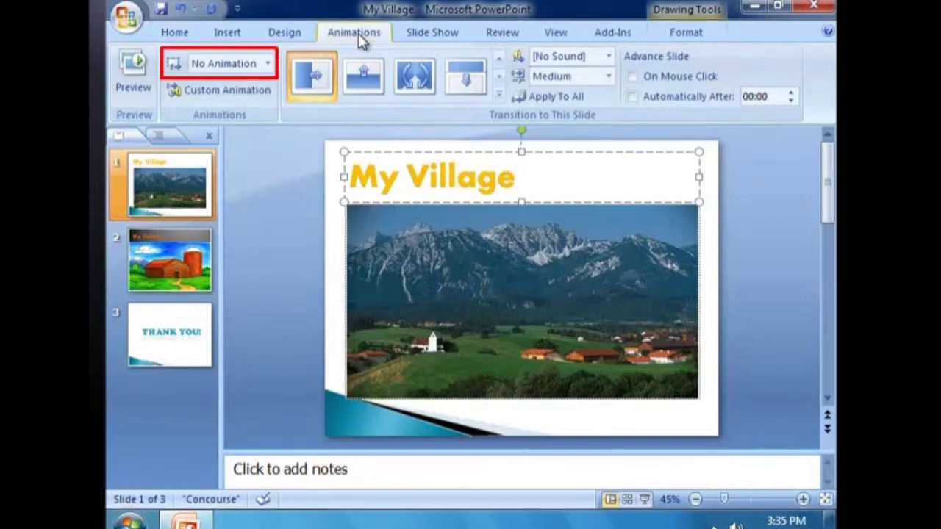
{"action": "left_click", "coordinate": [268, 66]}
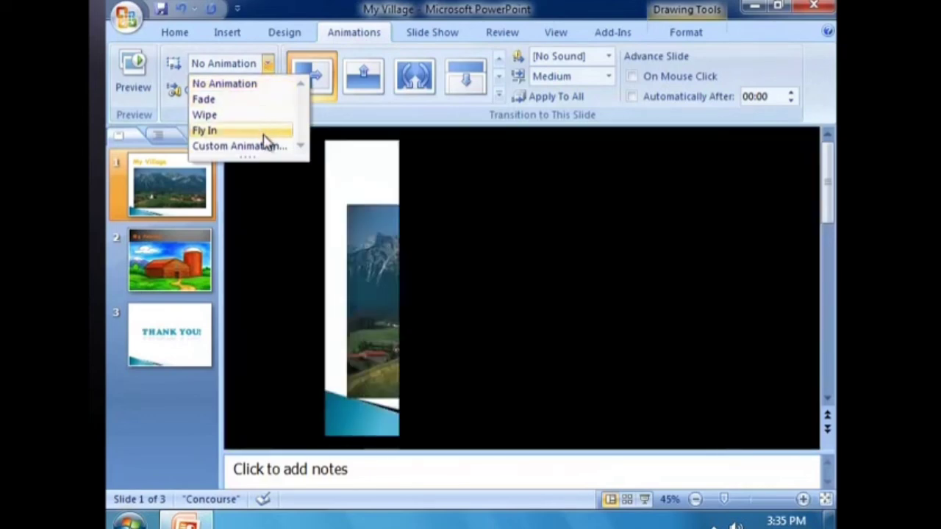
{"action": "left_click", "coordinate": [262, 132]}
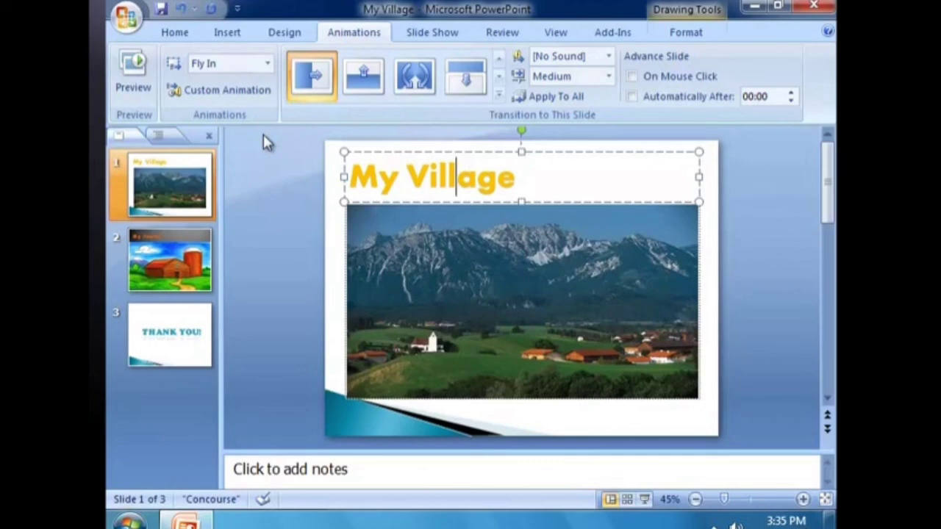
- Give slide 1 the transition with the right-pointing arrow, the Camera sound and Medium speed
{"action": "left_click", "coordinate": [189, 165]}
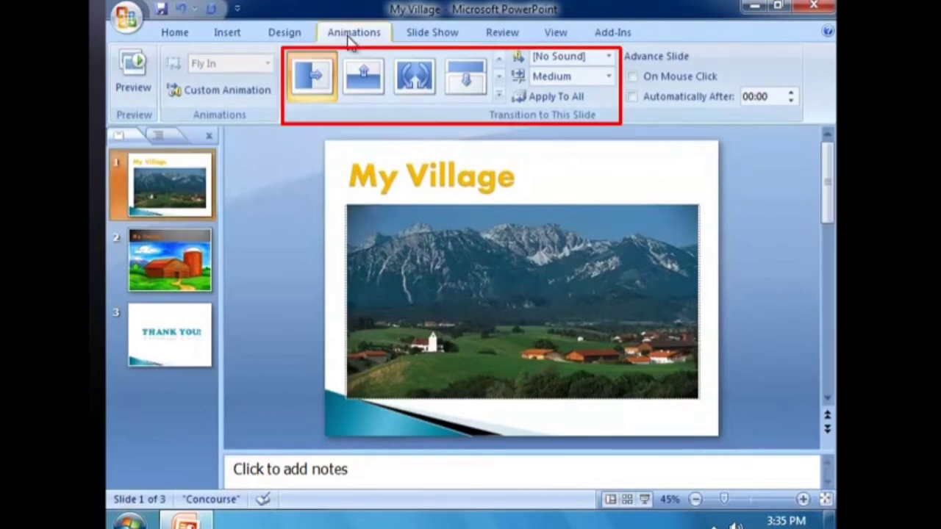
{"action": "left_click", "coordinate": [307, 82]}
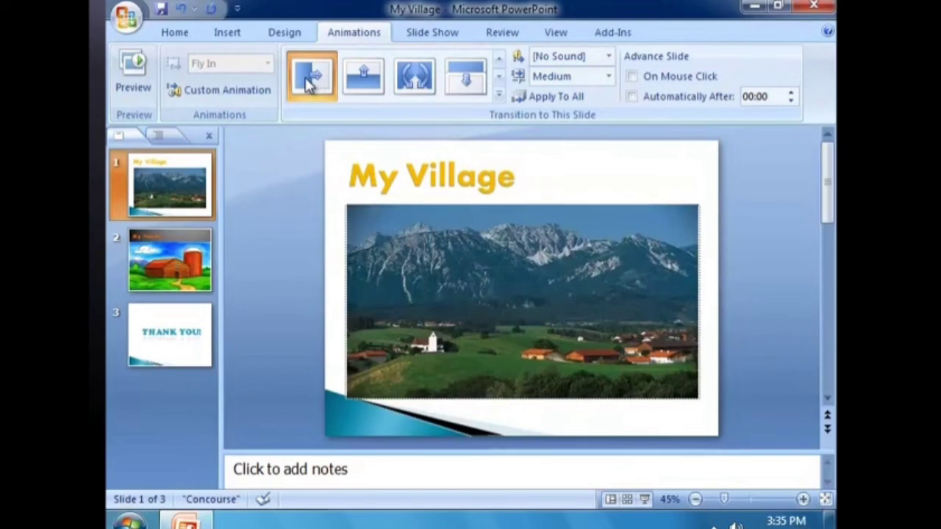
{"action": "left_click", "coordinate": [609, 57]}
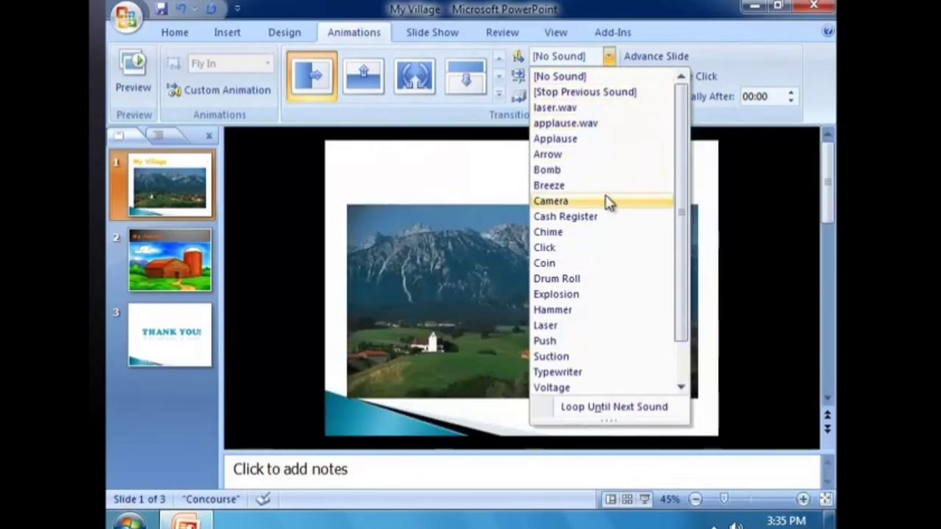
{"action": "left_click", "coordinate": [606, 202]}
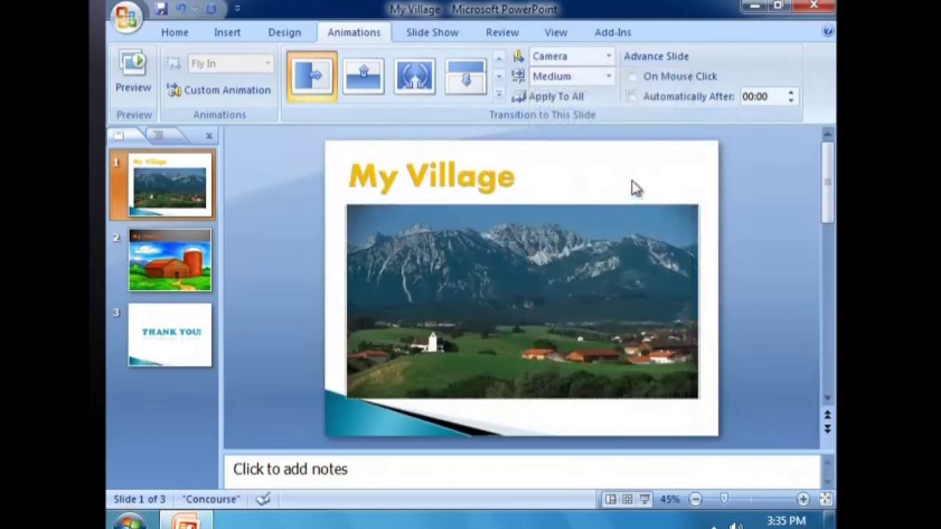
{"action": "left_click", "coordinate": [609, 76]}
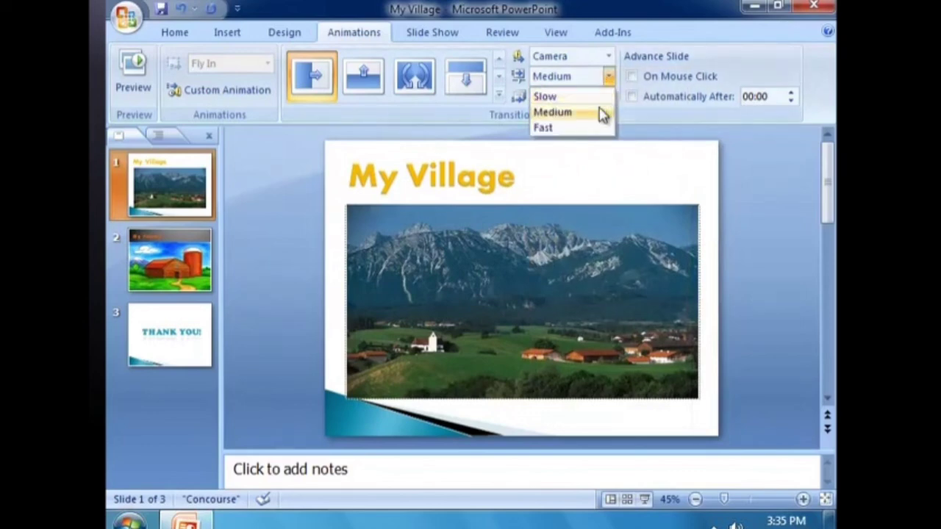
{"action": "left_click", "coordinate": [602, 112]}
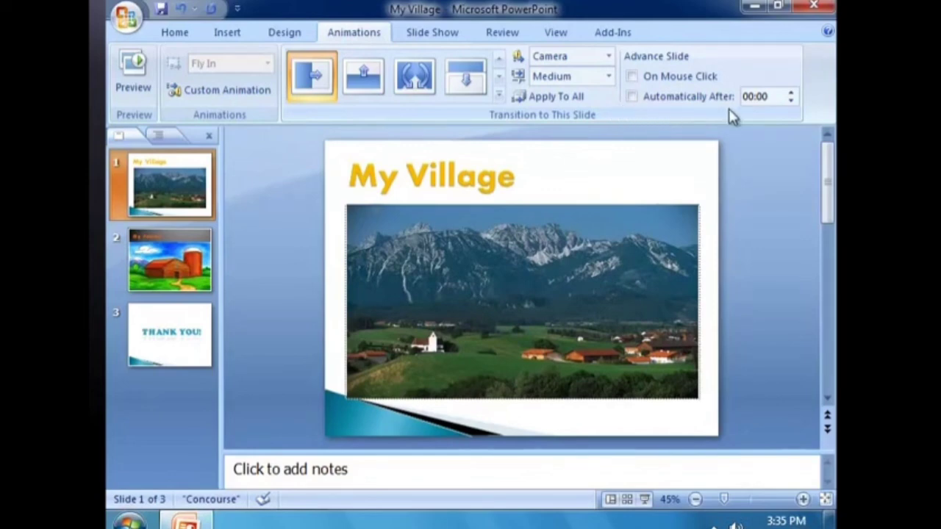
- Set slide 1 to advance automatically after 00:01 and save the presentation
{"action": "left_click", "coordinate": [792, 93]}
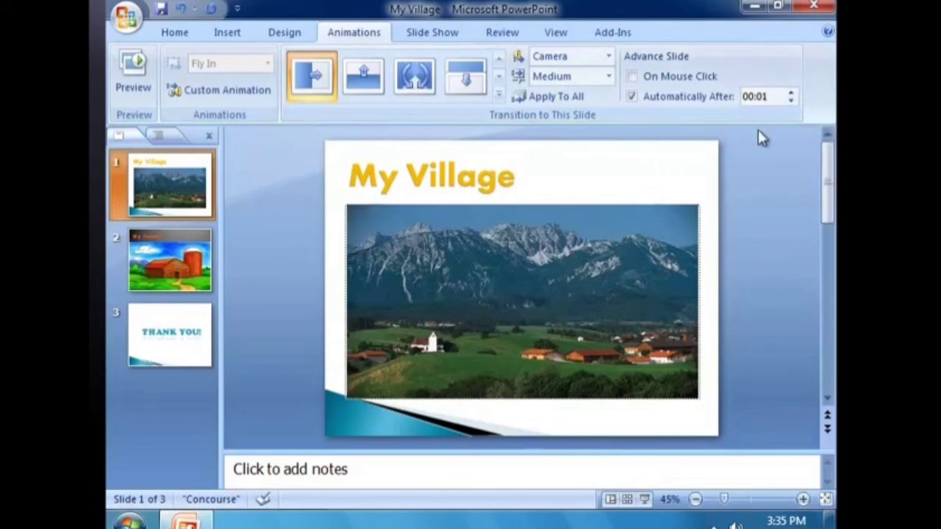
{"action": "left_click", "coordinate": [127, 16]}
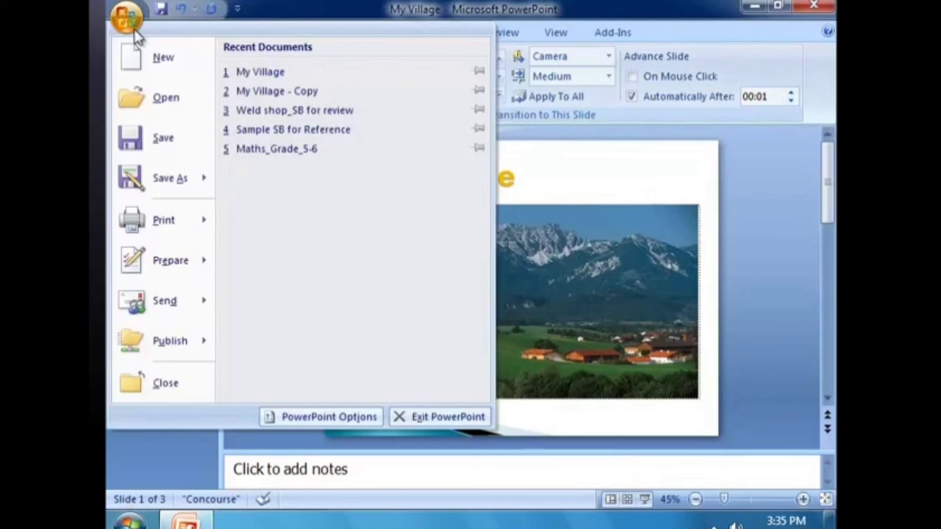
{"action": "left_click", "coordinate": [168, 132]}
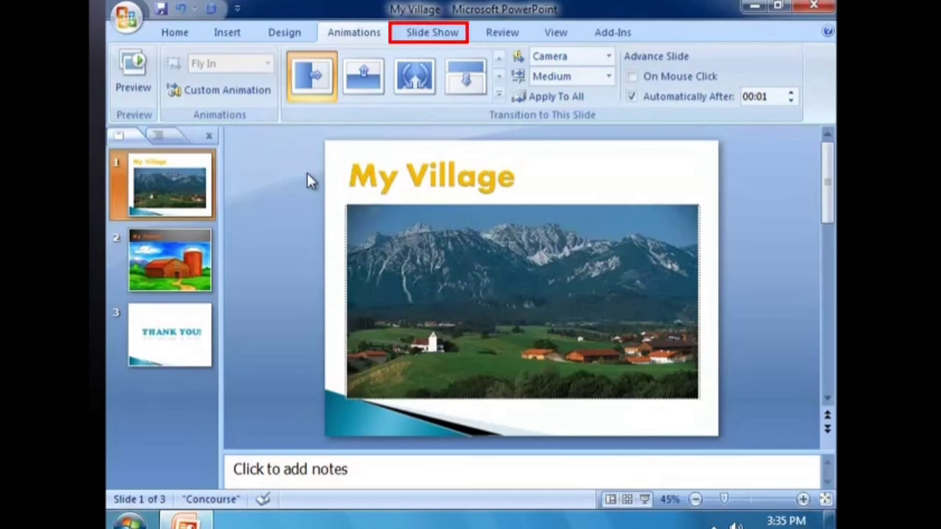
- Review the show type, show options and slide advance settings in Set Up Show and accept them
{"action": "left_click", "coordinate": [416, 38]}
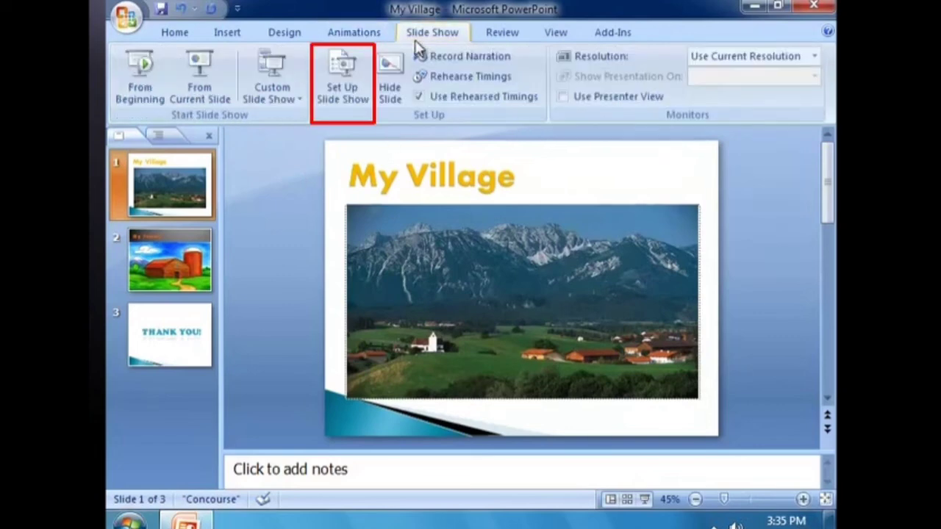
{"action": "left_click", "coordinate": [342, 77]}
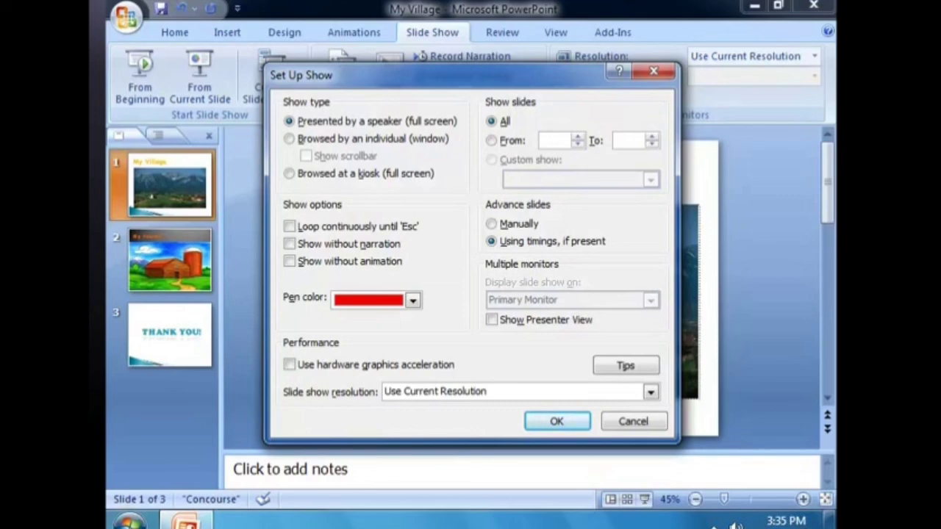
{"action": "left_click", "coordinate": [558, 422]}
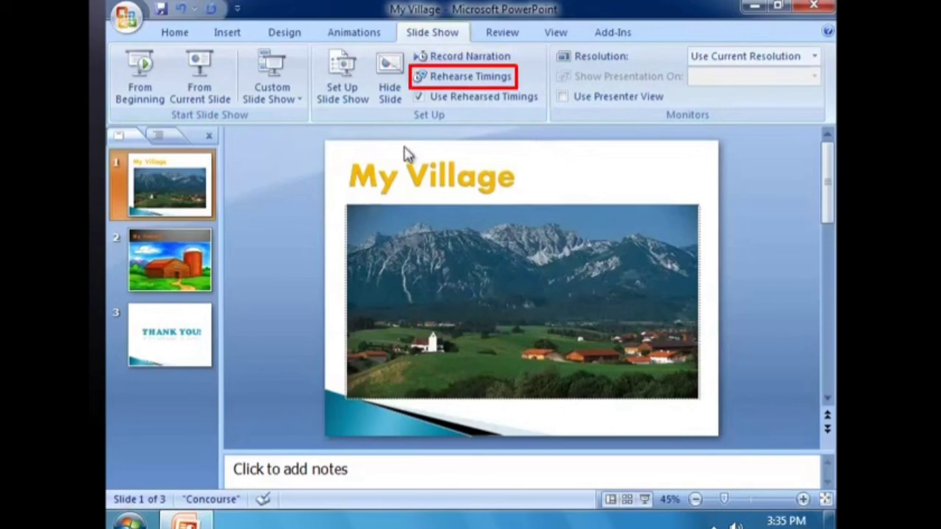
- Rehearse the slide show timings by advancing through all three slides and keep the new slide timings
{"action": "left_click", "coordinate": [436, 77]}
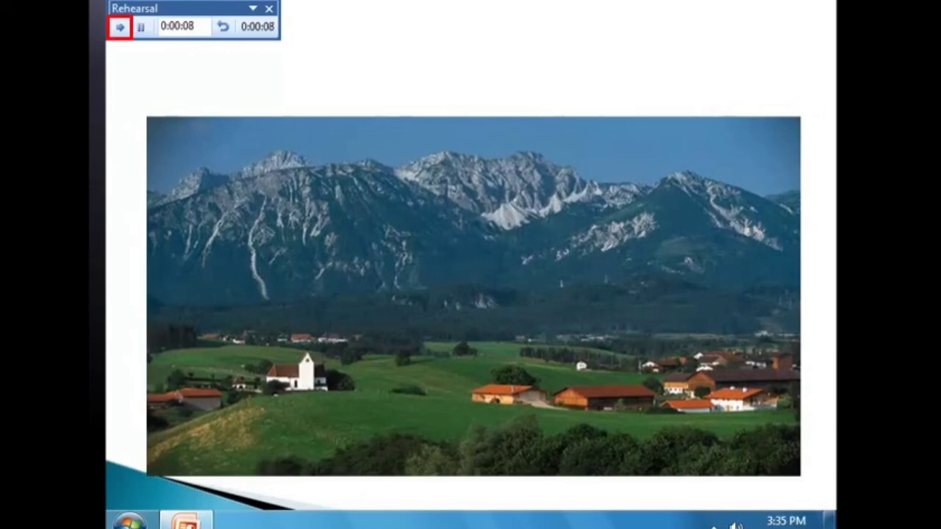
{"action": "left_click", "coordinate": [121, 28]}
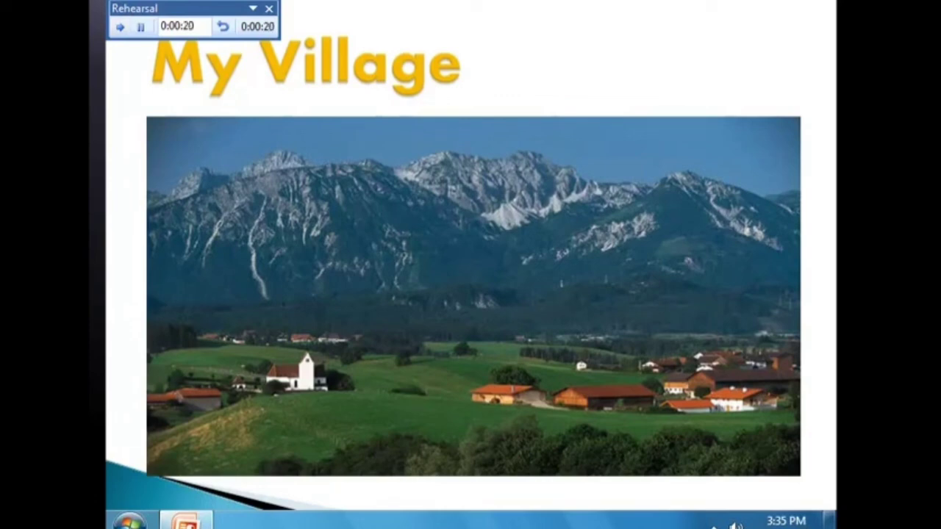
{"action": "left_click", "coordinate": [121, 26]}
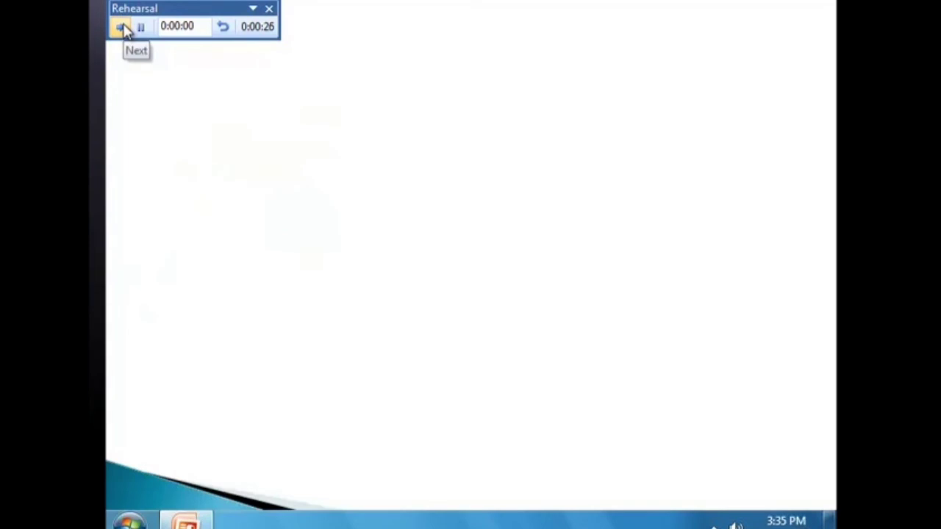
{"action": "left_click", "coordinate": [122, 27]}
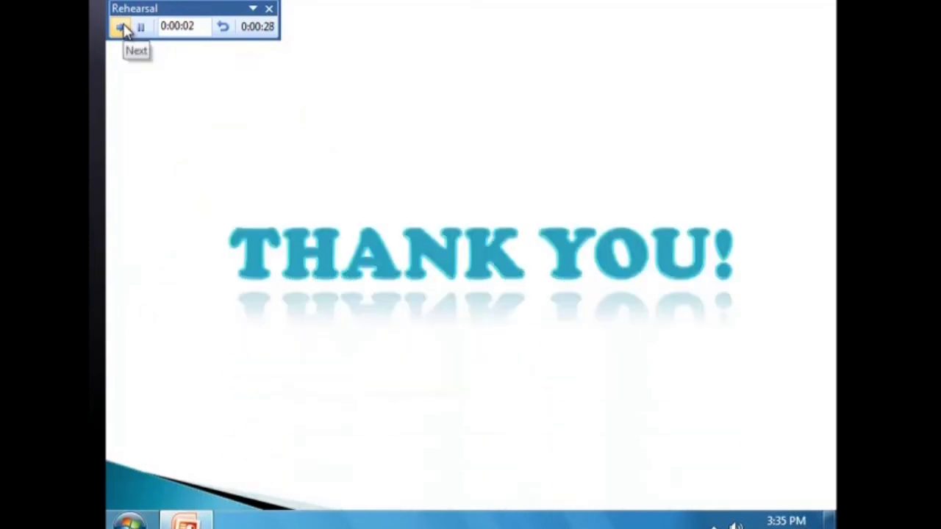
{"action": "left_click", "coordinate": [122, 27]}
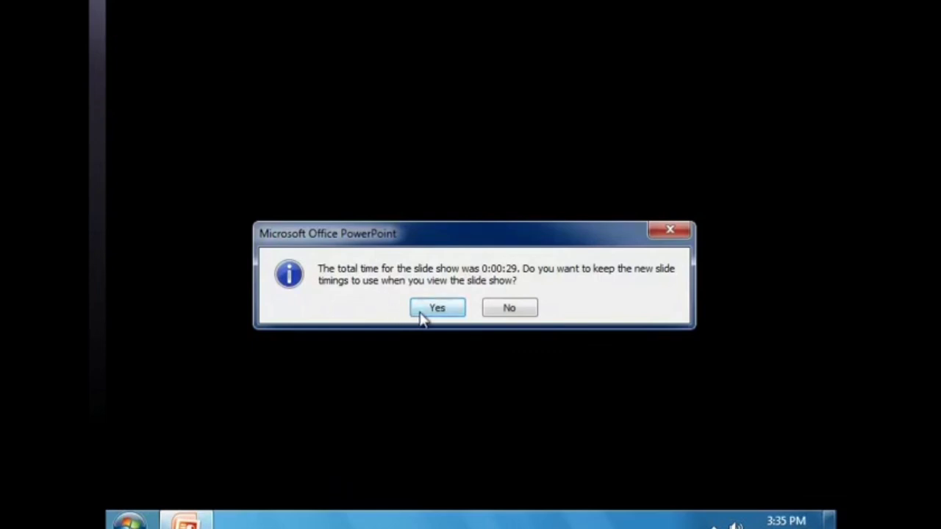
{"action": "left_click", "coordinate": [423, 315]}
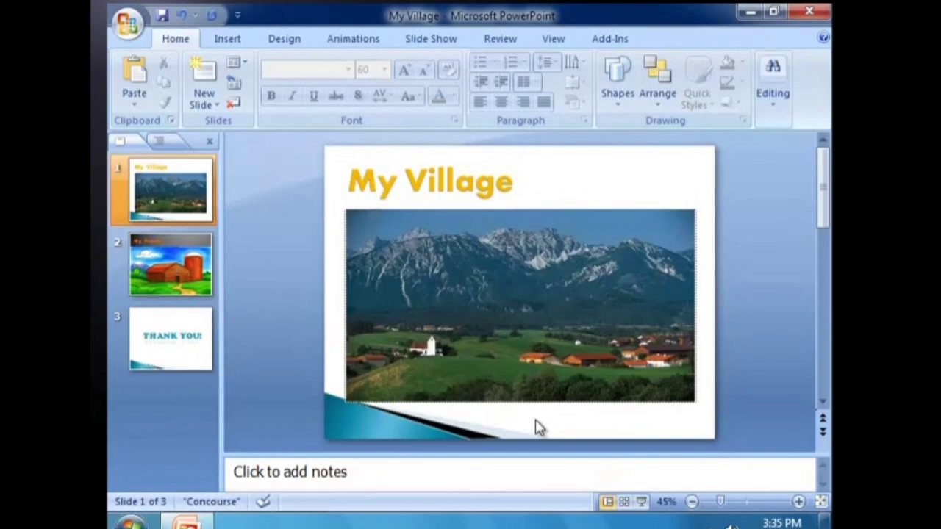
- Apply the Fly In animation to the "My Village" title on slide 1 and deselect the title
{"action": "left_click", "coordinate": [506, 185]}
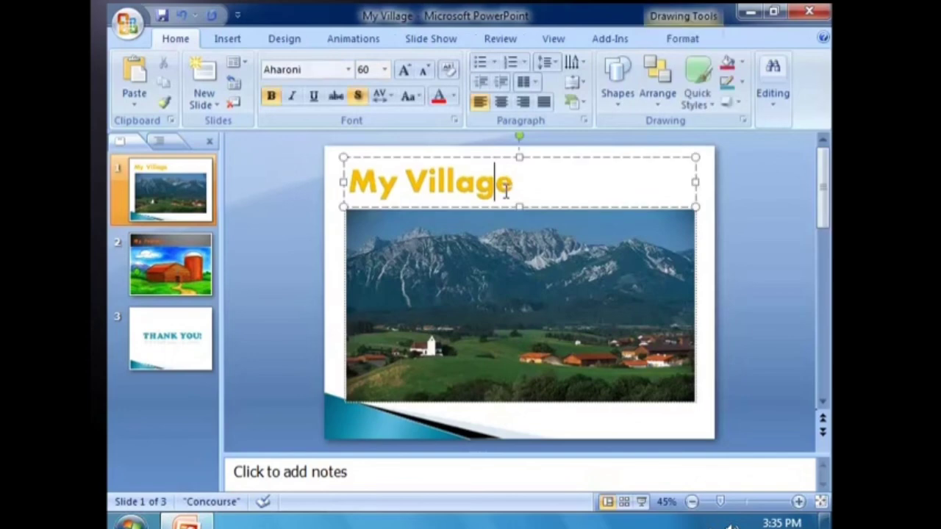
{"action": "left_click", "coordinate": [519, 157]}
{"action": "left_click", "coordinate": [353, 41]}
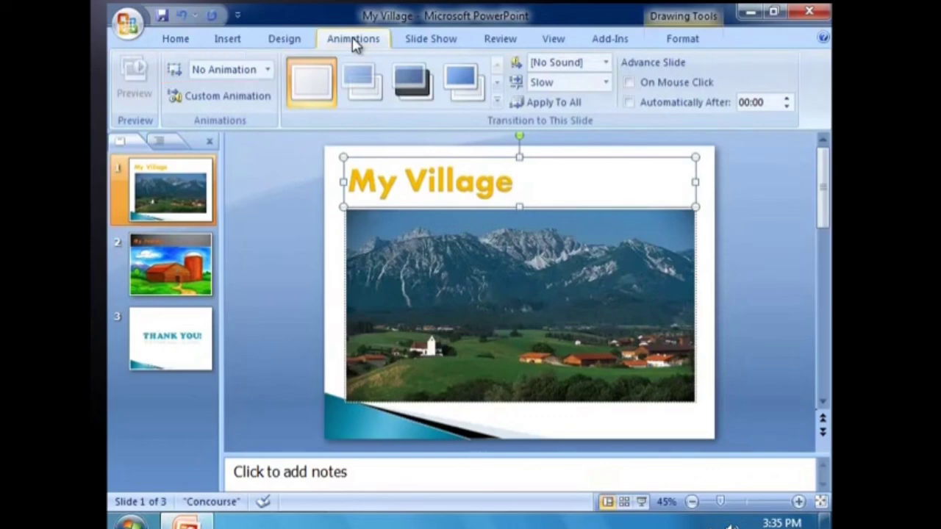
{"action": "left_click", "coordinate": [268, 70]}
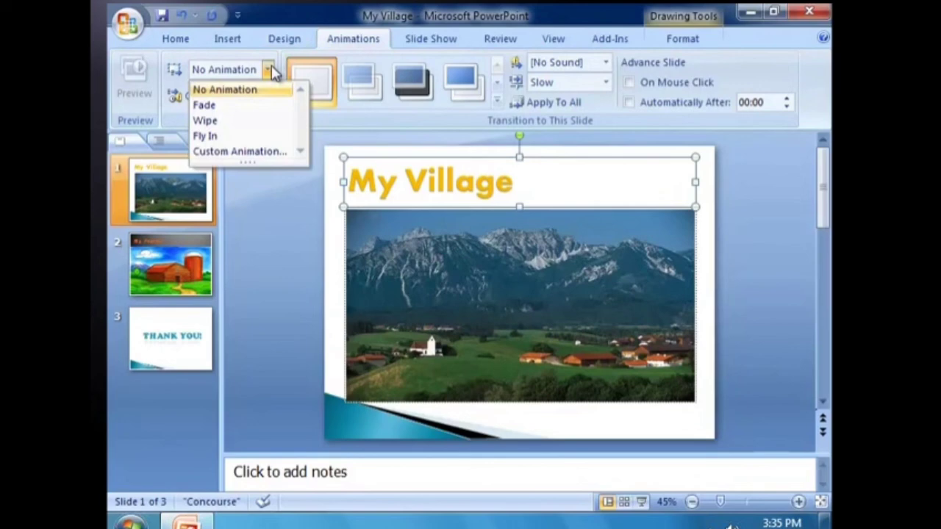
{"action": "left_click", "coordinate": [250, 141]}
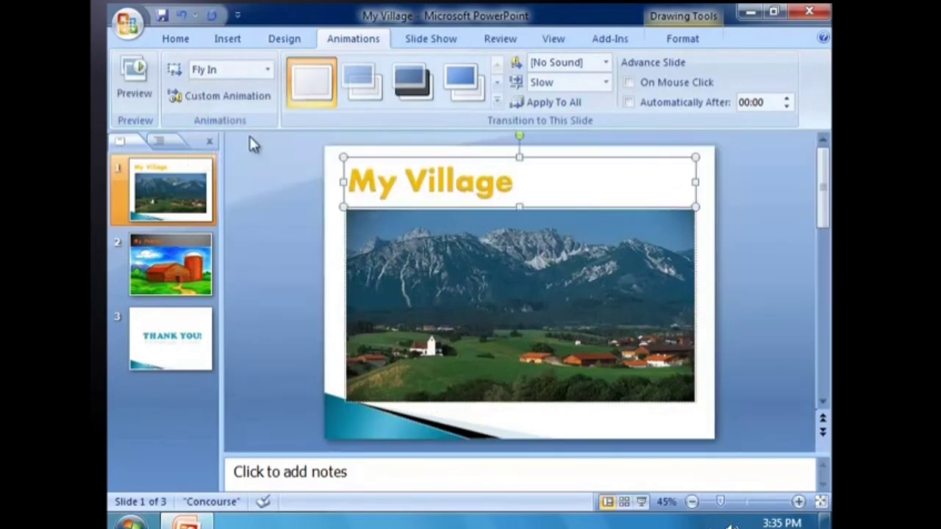
{"action": "left_click", "coordinate": [426, 430]}
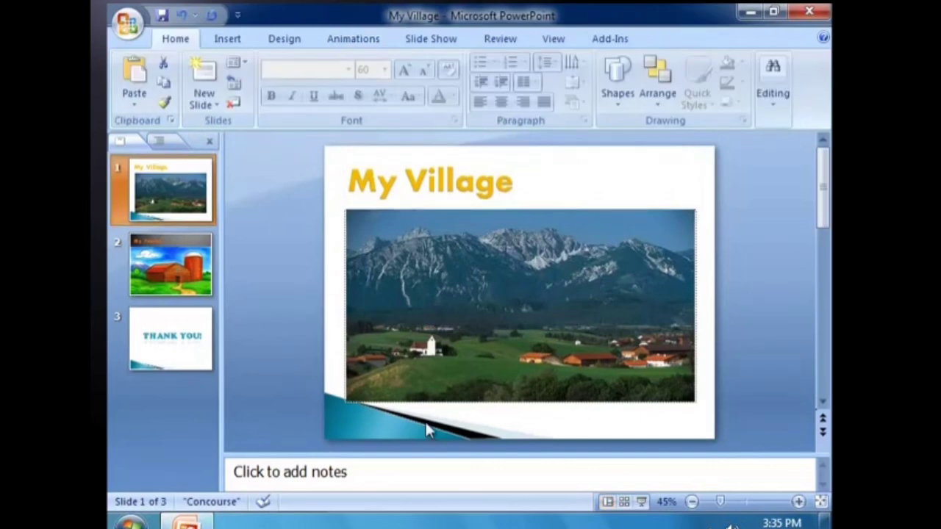
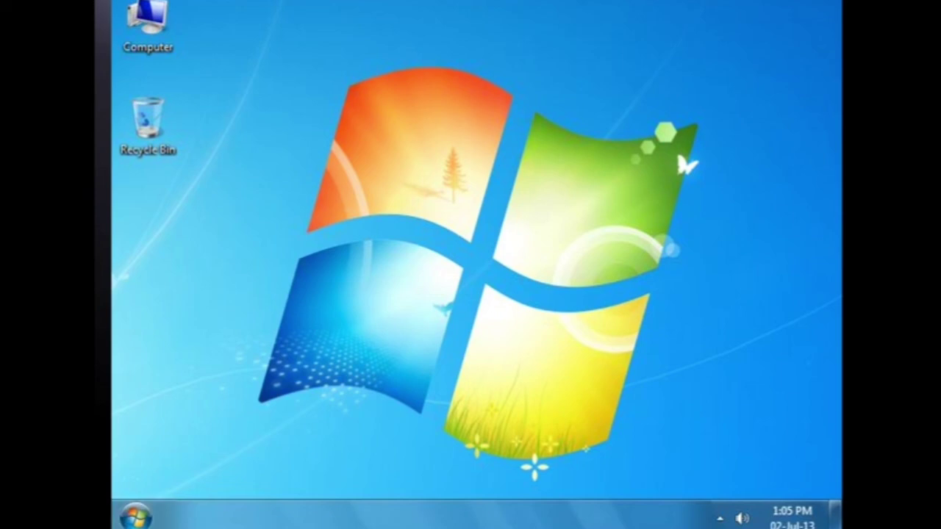
- Open Internet Explorer from the installed programs and review its View, Favorites, Tools and Help commands
{"action": "key", "text": "super"}
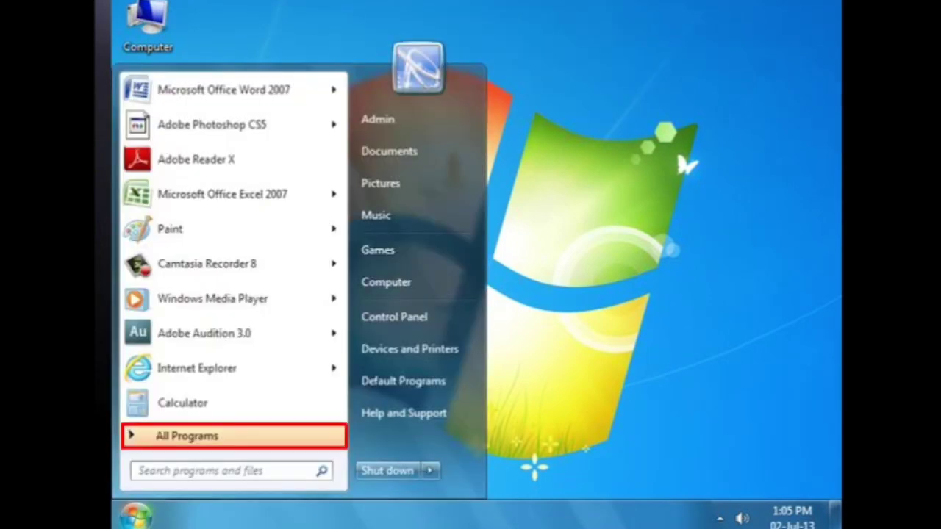
{"action": "key", "text": "Return"}
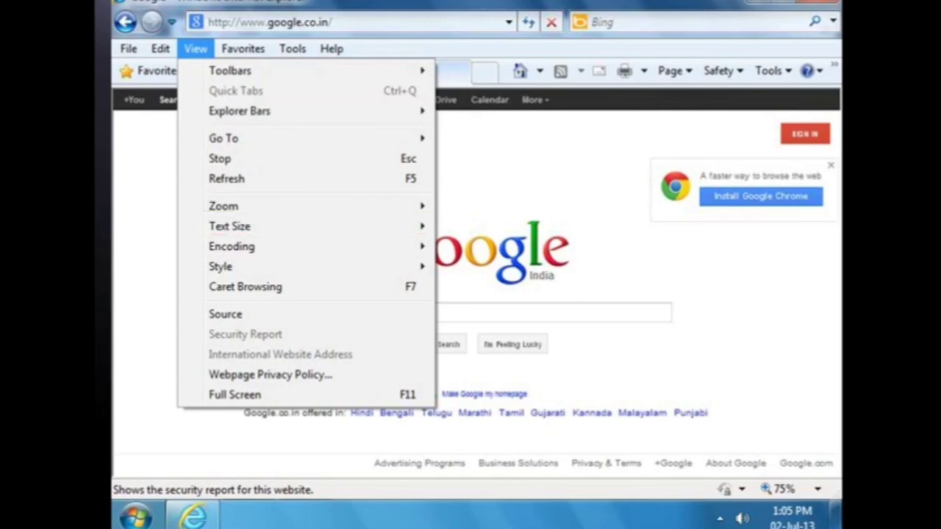
{"action": "key", "text": "Right"}
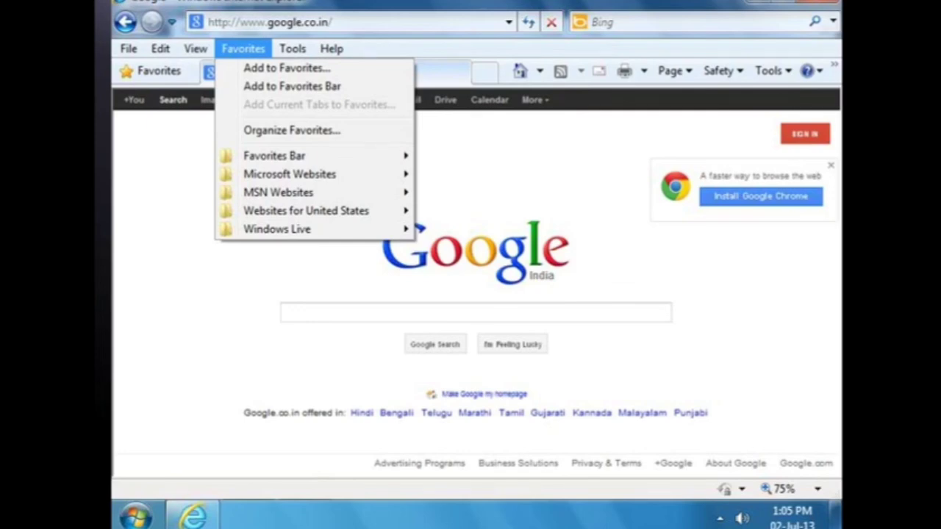
{"action": "mouse_move", "coordinate": [293, 49]}
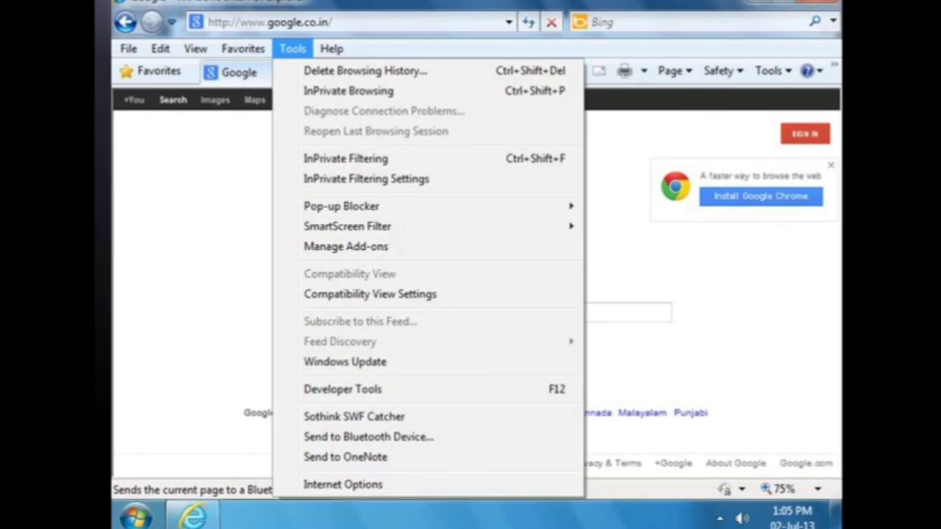
{"action": "mouse_move", "coordinate": [332, 48]}
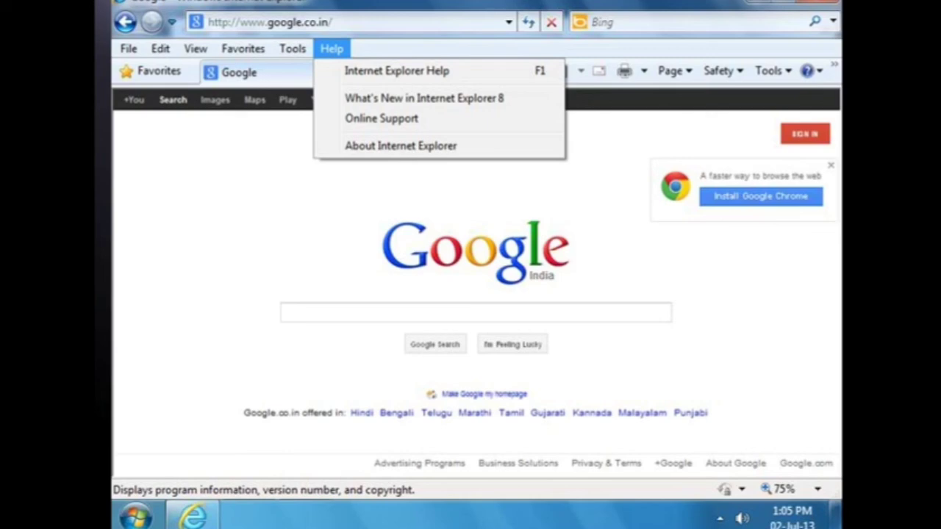
{"action": "key", "text": "Escape"}
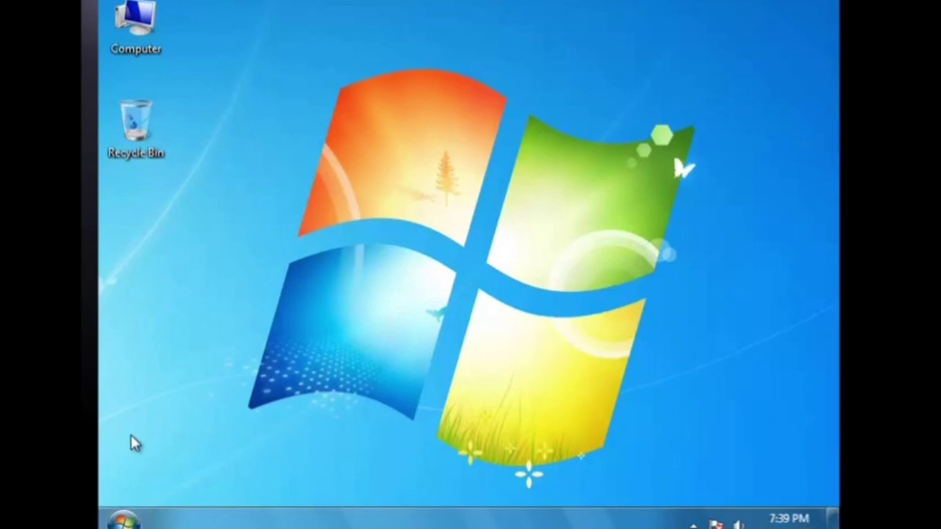
- Launch Internet Explorer from the list of all installed programs
{"action": "left_click", "coordinate": [124, 521]}
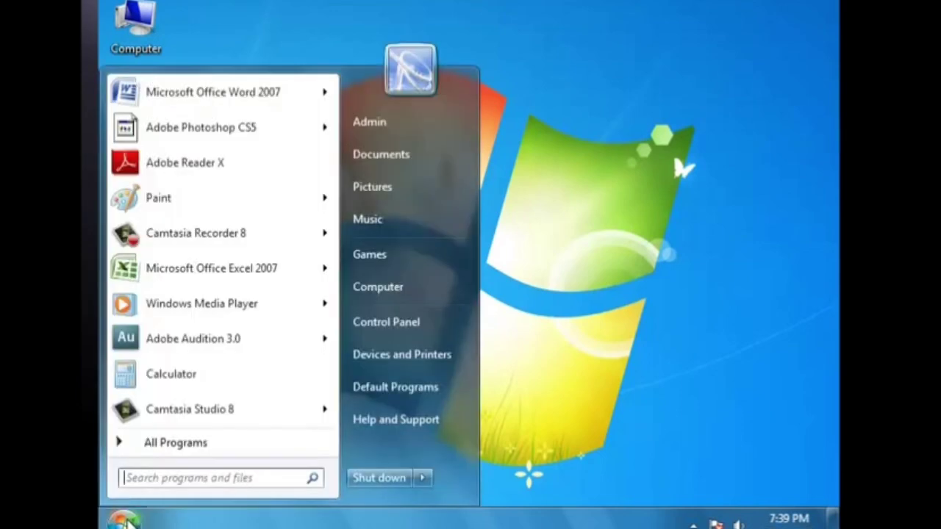
{"action": "left_click", "coordinate": [165, 442]}
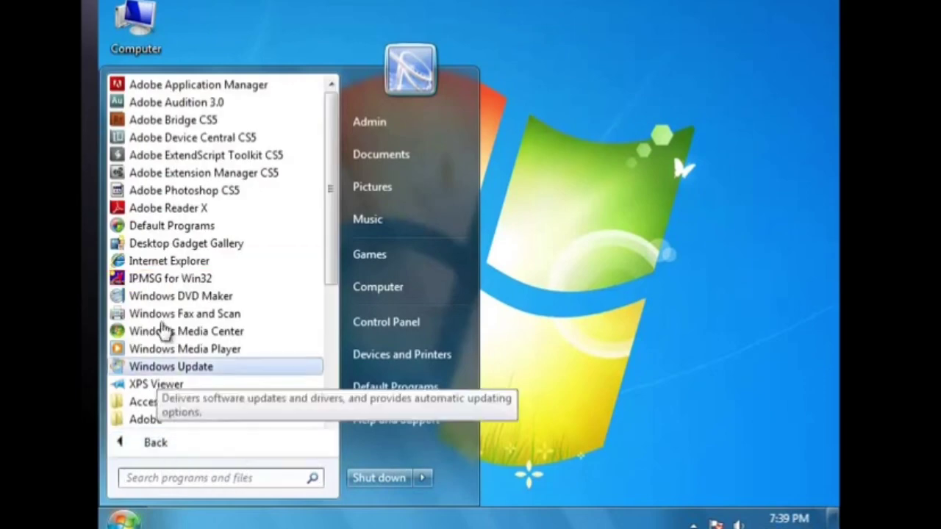
{"action": "left_click", "coordinate": [167, 265]}
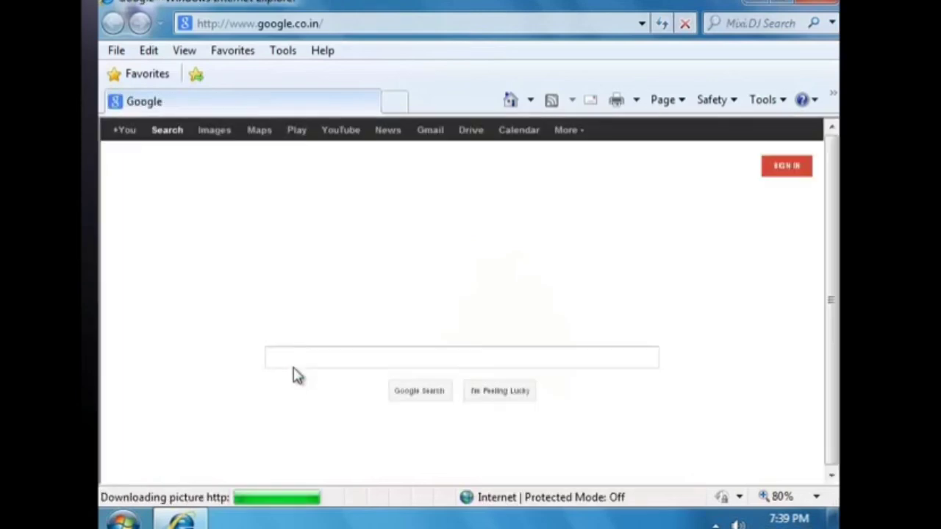
{"action": "left_click", "coordinate": [372, 25]}
{"action": "type", "text": "h"}
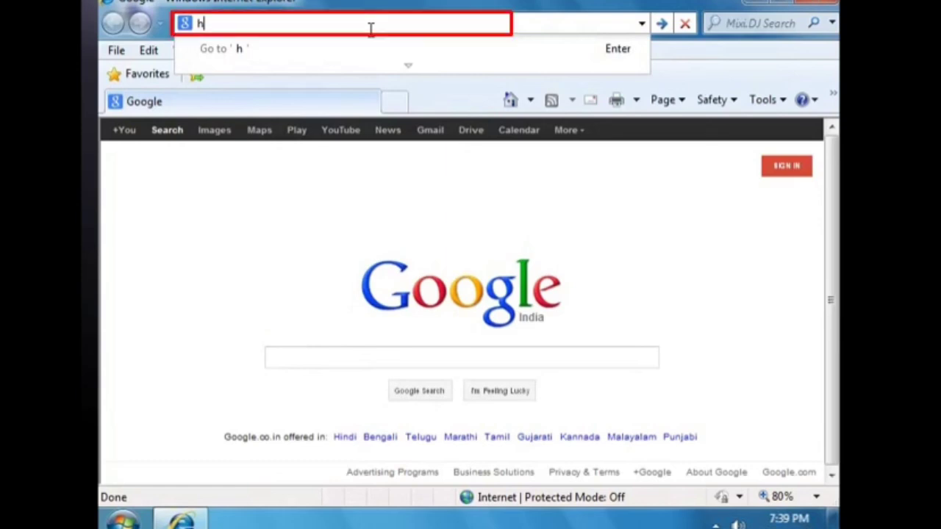
{"action": "type", "text": "tt"}
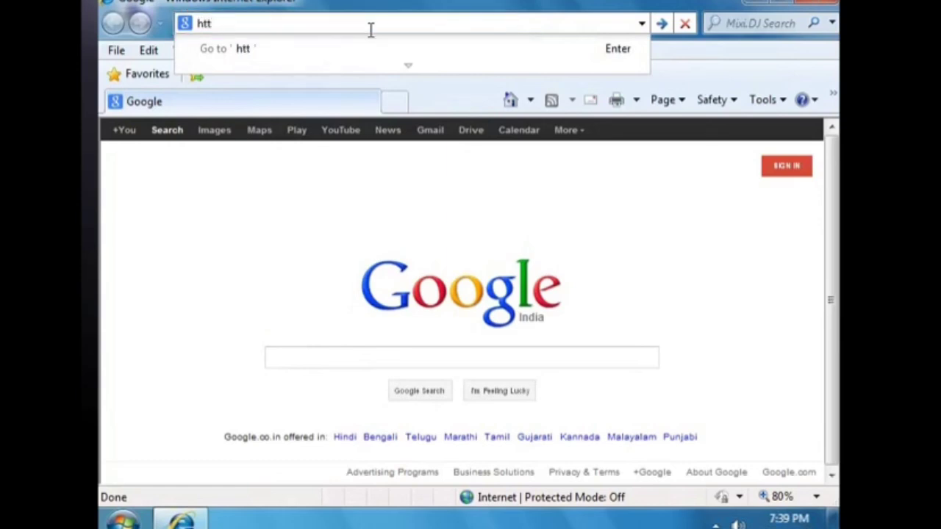
{"action": "type", "text": "p://www."}
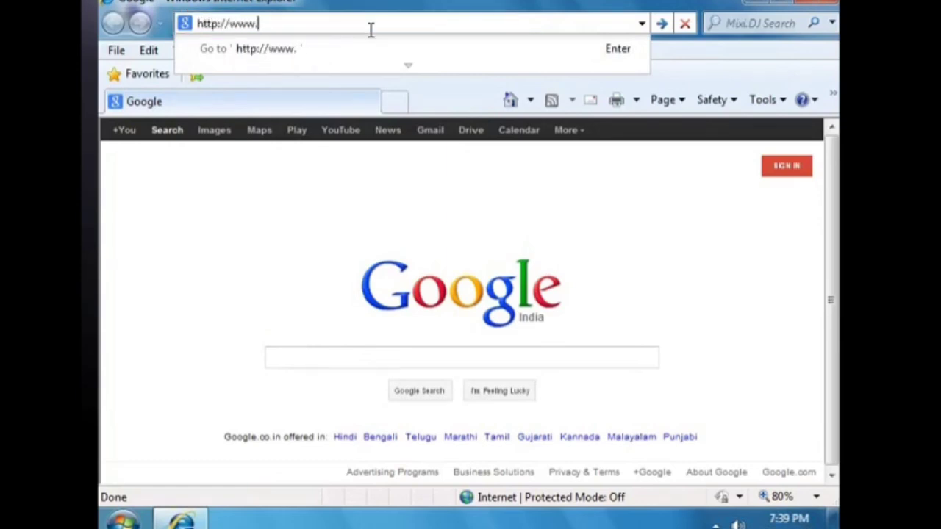
{"action": "type", "text": "indiapost.gov.in"}
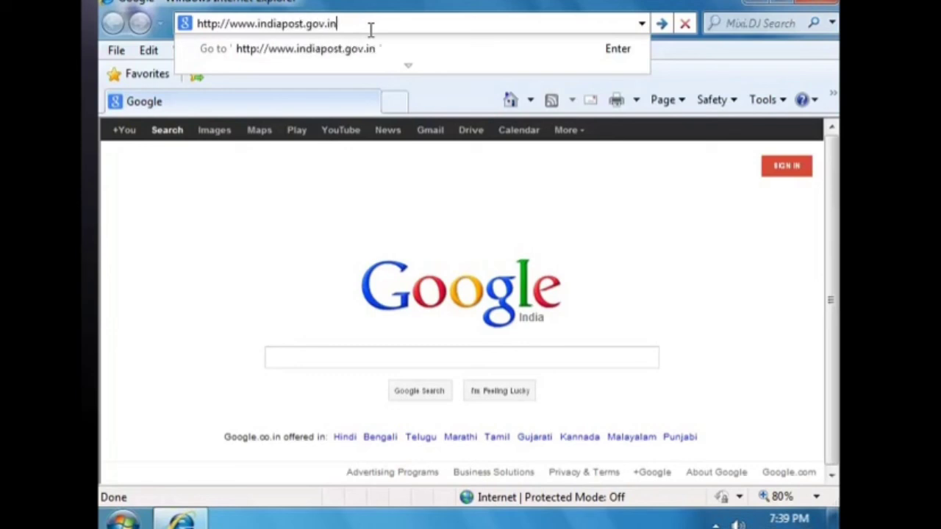
{"action": "key", "text": "Return"}
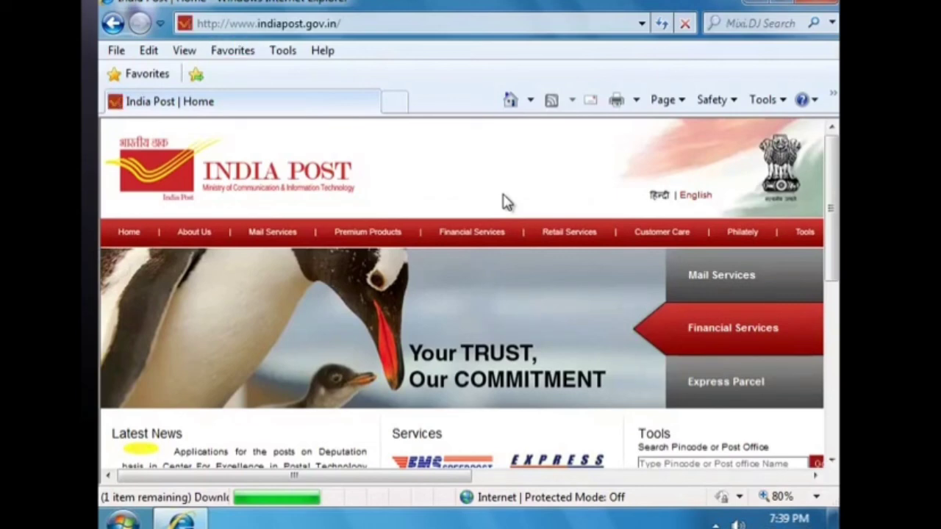
- Add the India Post home page to the Favorites folder, named with the person's first name followed by "favorite"
{"action": "left_click", "coordinate": [243, 56]}
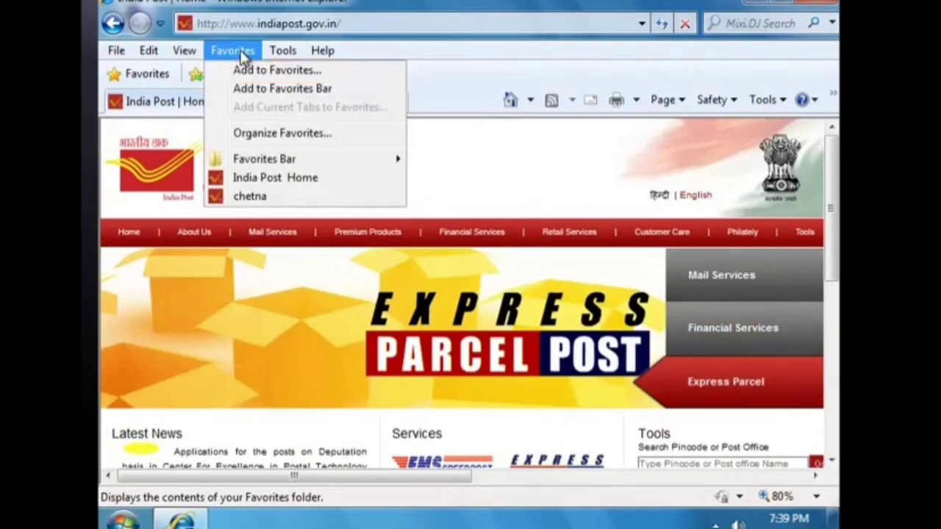
{"action": "left_click", "coordinate": [247, 72]}
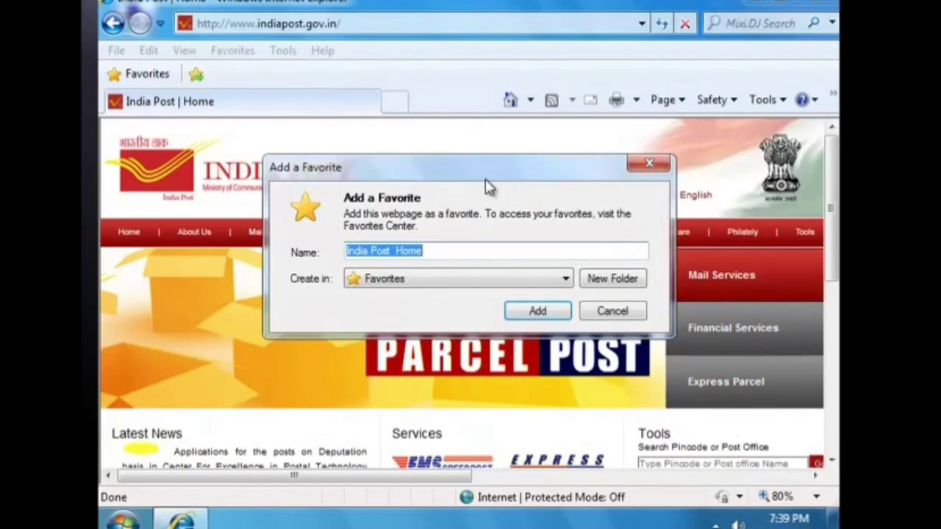
{"action": "type", "text": "chetna "}
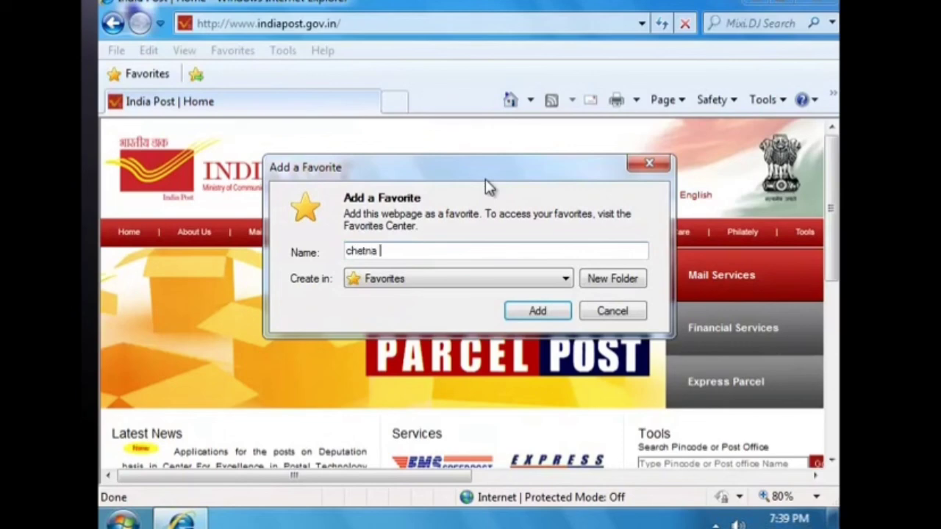
{"action": "type", "text": "favorite"}
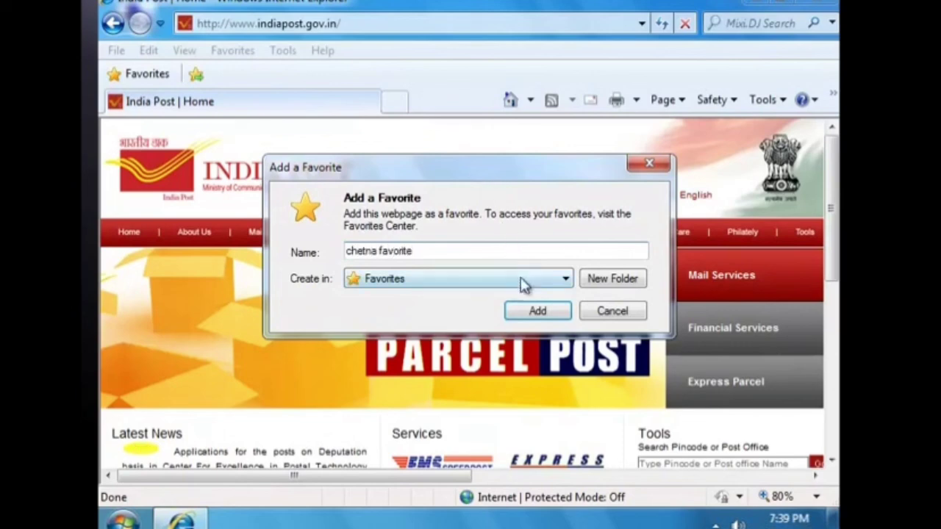
{"action": "left_click", "coordinate": [536, 312]}
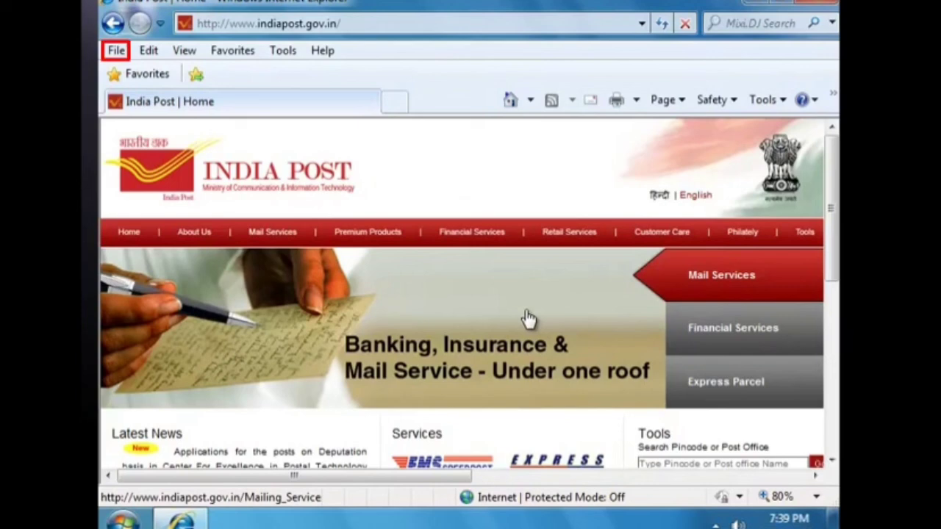
- Open the print settings for the India Post home page
{"action": "mouse_move", "coordinate": [326, 231]}
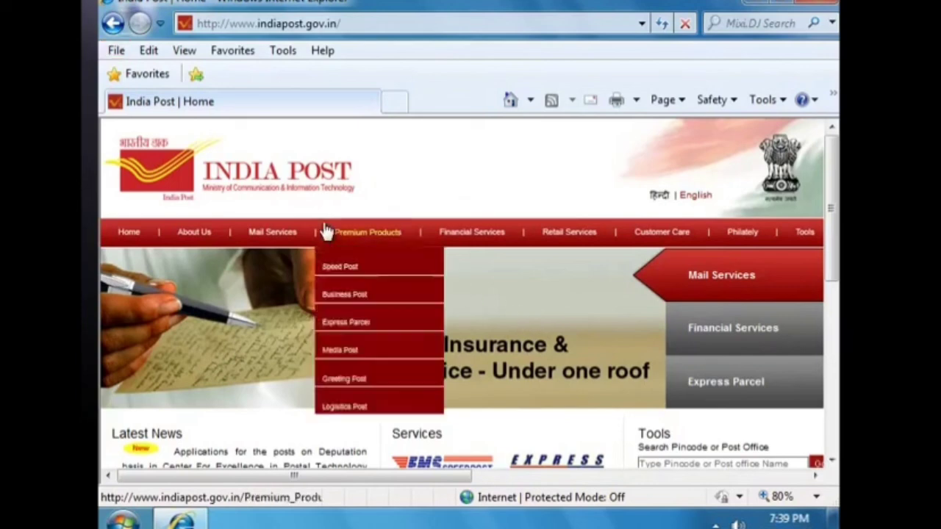
{"action": "left_click", "coordinate": [112, 51]}
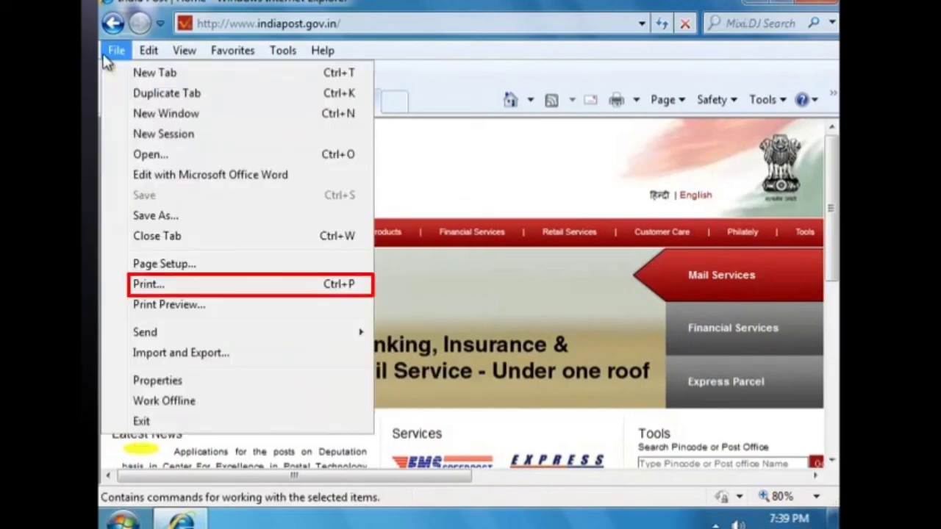
{"action": "left_click", "coordinate": [147, 285]}
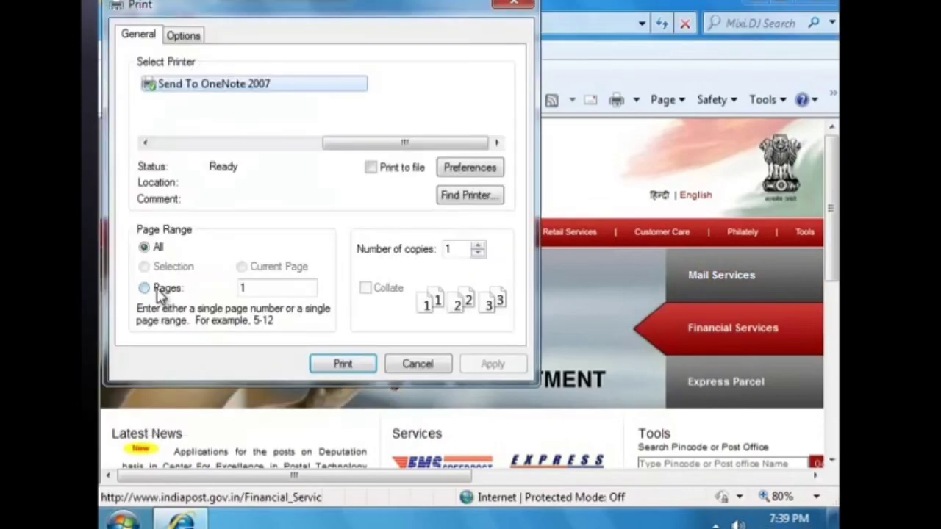